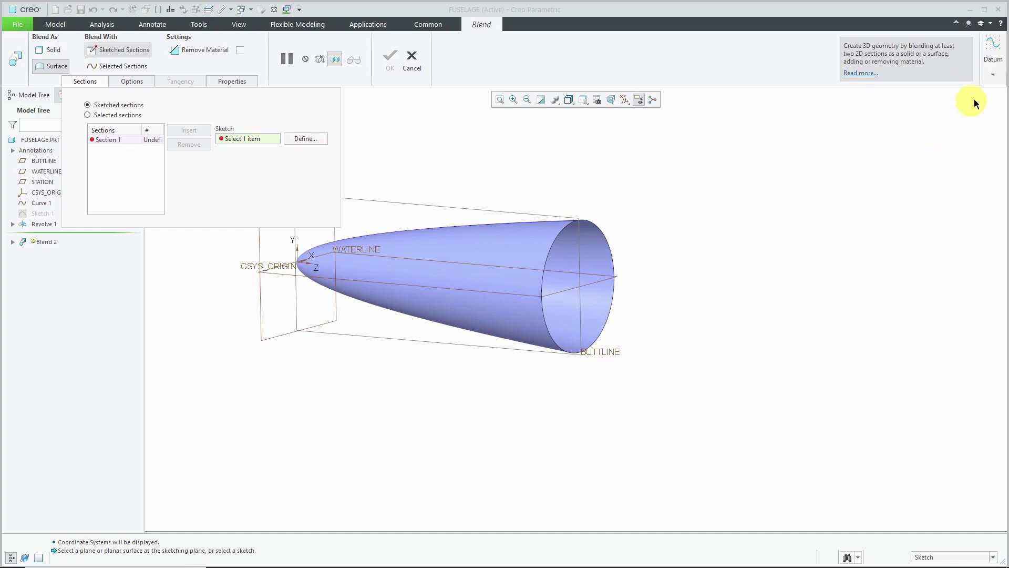
Step: Create a datum plane through the circular open-end edge of Revolve 1 and resume the paused blend
{"action": "left_click", "coordinate": [994, 77]}
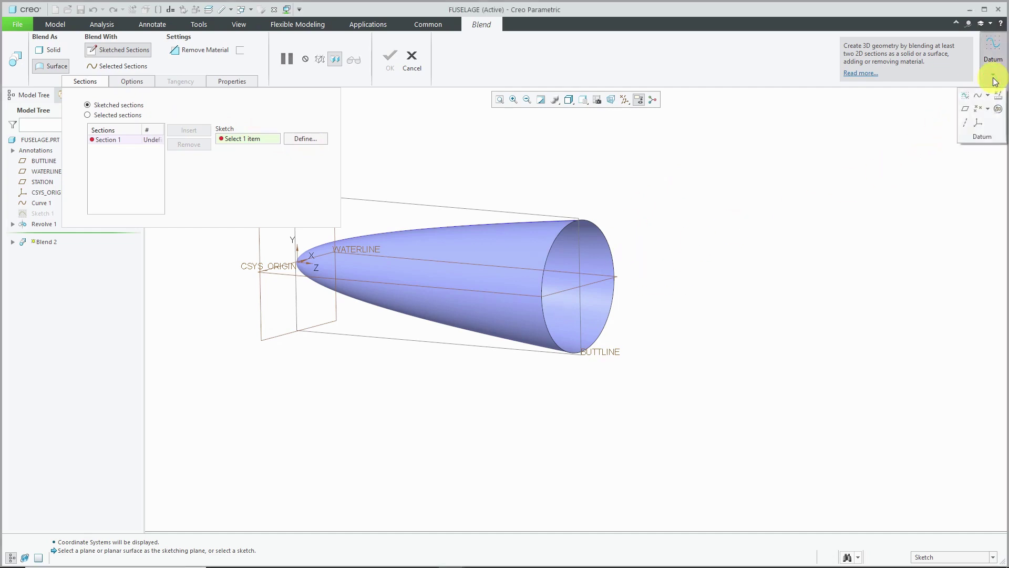
{"action": "left_click", "coordinate": [966, 112]}
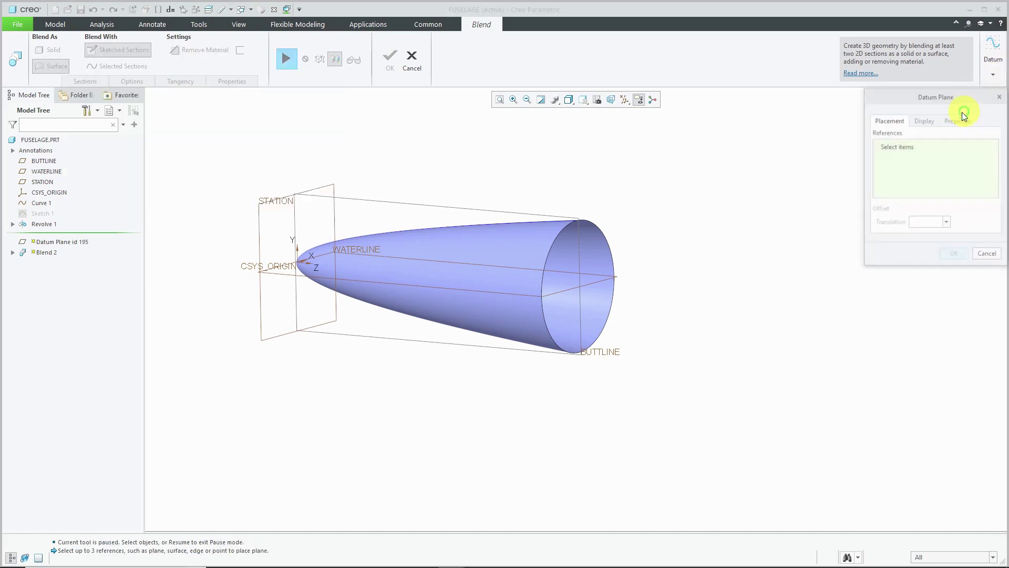
{"action": "left_click", "coordinate": [610, 245]}
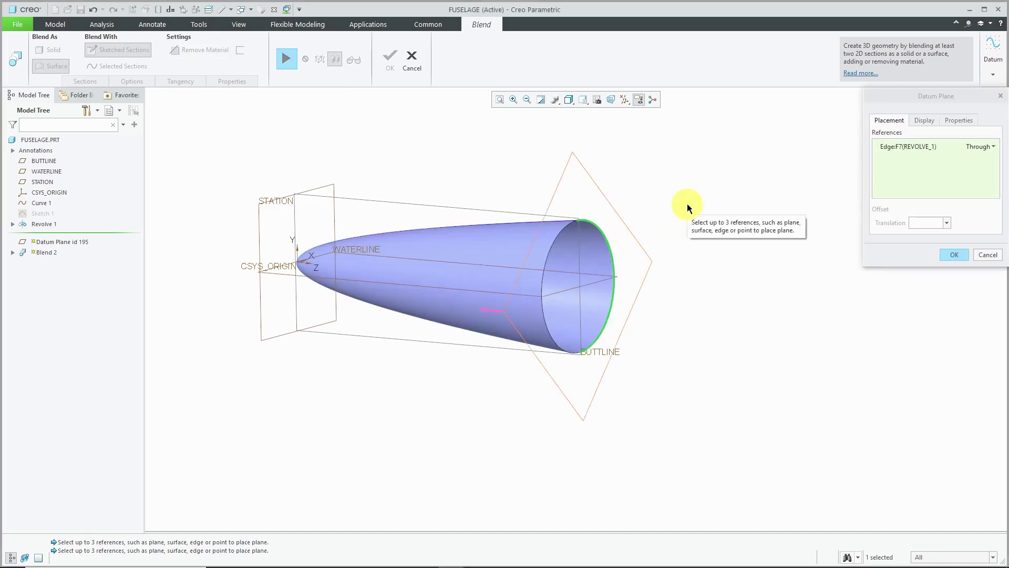
{"action": "left_click", "coordinate": [952, 255]}
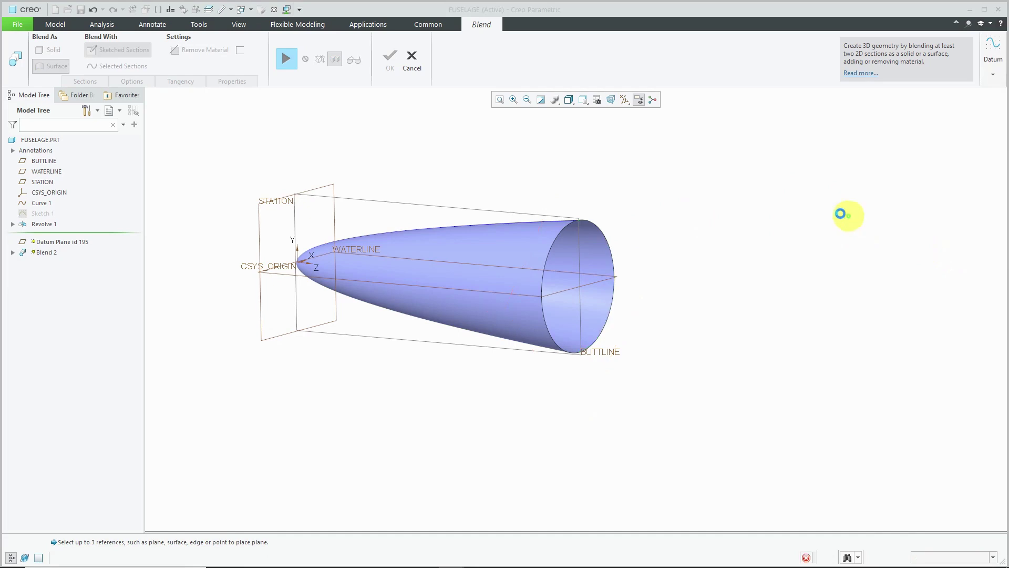
{"action": "left_click", "coordinate": [288, 59]}
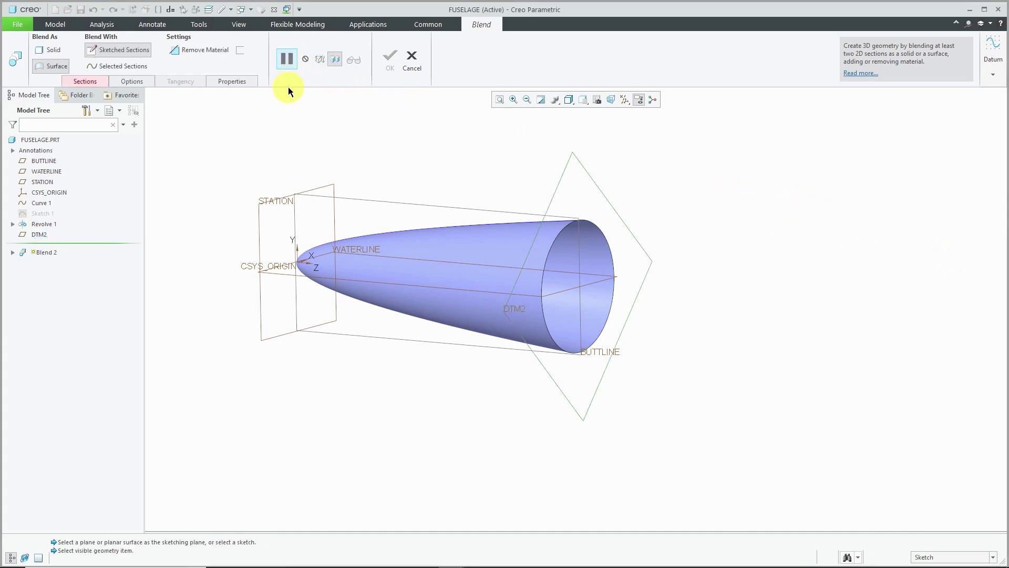
Step: Define the Section 1 sketch on plane DTM2, flipping the view direction and using WATERLINE as the orientation reference
{"action": "left_click", "coordinate": [85, 81]}
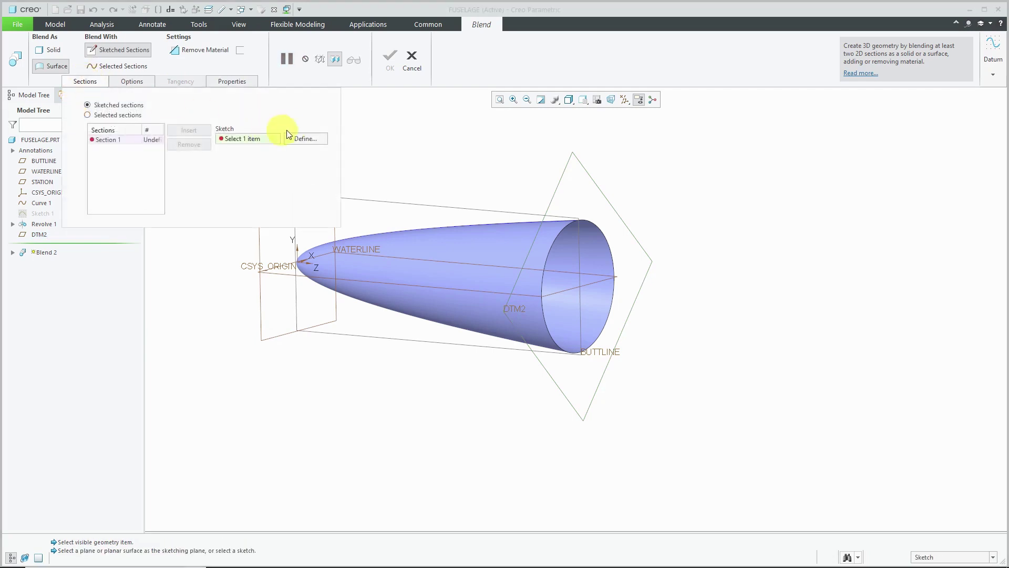
{"action": "left_click", "coordinate": [301, 139]}
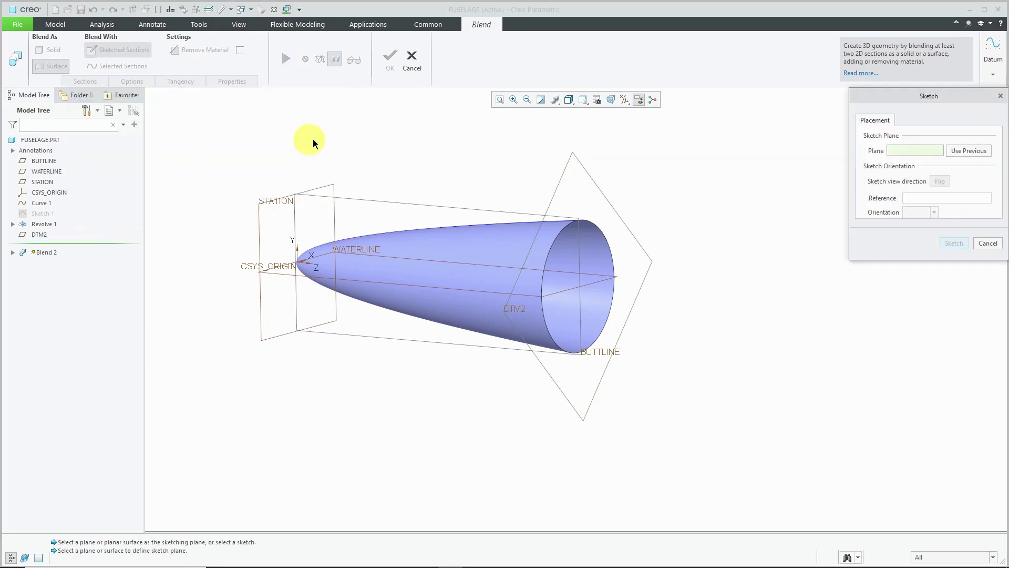
{"action": "left_click", "coordinate": [573, 156]}
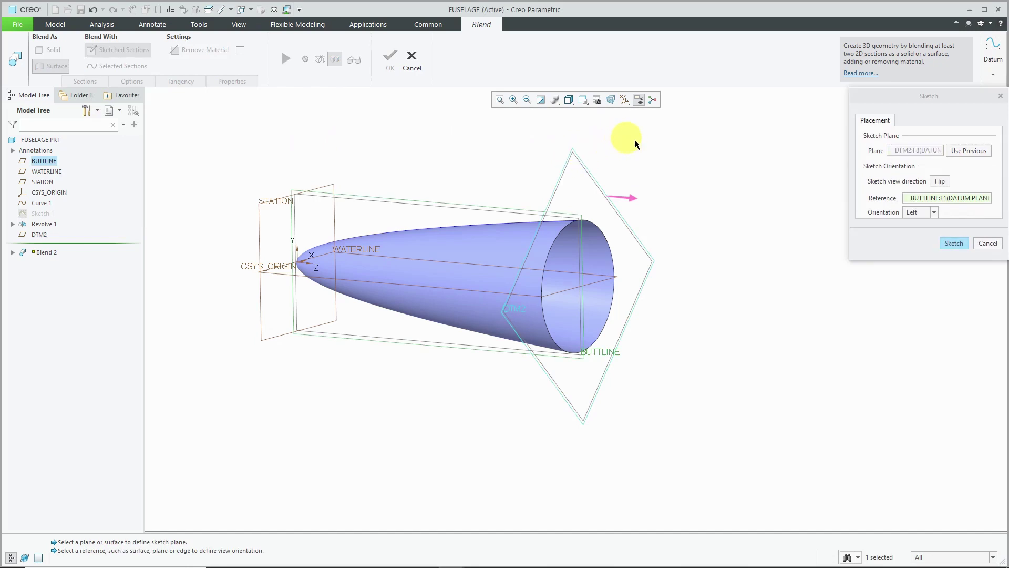
{"action": "left_click", "coordinate": [940, 181]}
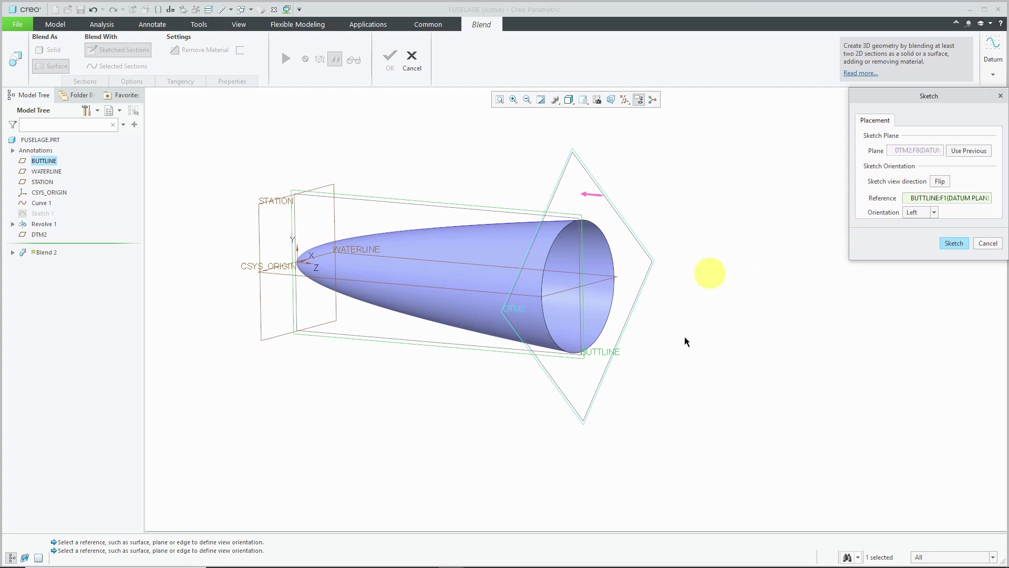
{"action": "left_click", "coordinate": [282, 279]}
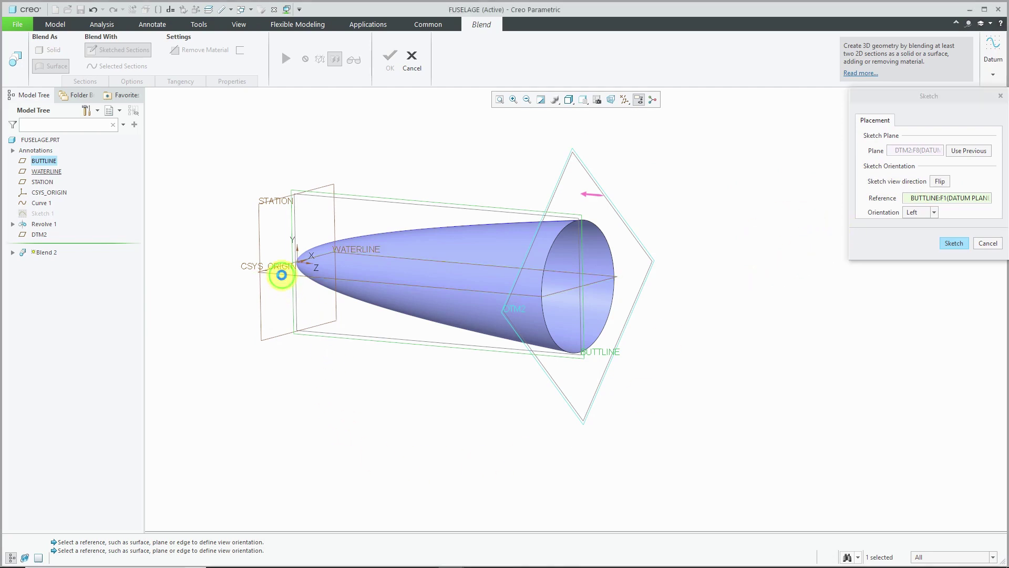
{"action": "left_click", "coordinate": [937, 212]}
{"action": "left_click", "coordinate": [916, 222]}
{"action": "left_click", "coordinate": [954, 244]}
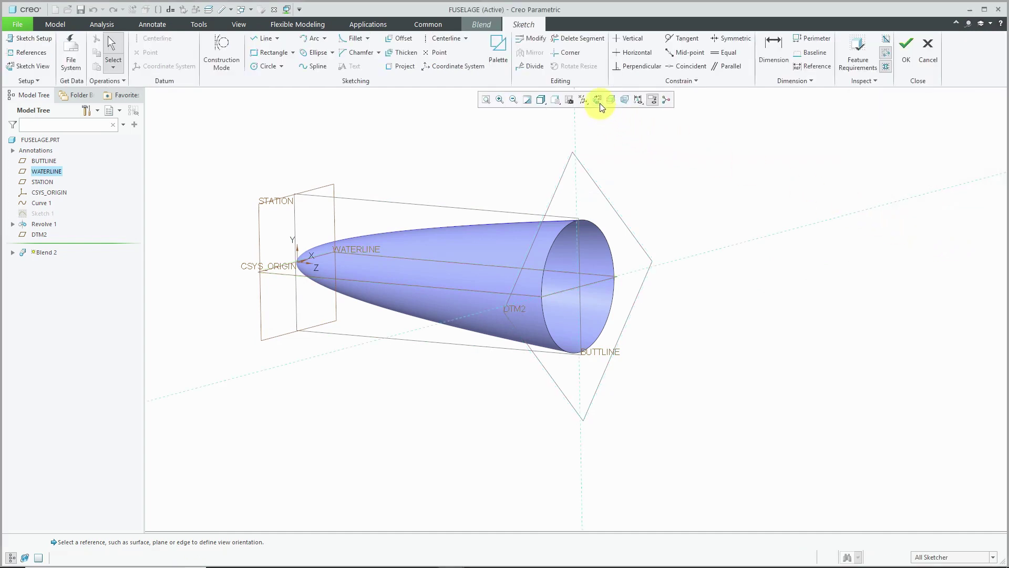
Step: Orient the view square to the sketch plane and hide the datum planes, coordinate systems and points
{"action": "left_click", "coordinate": [597, 100]}
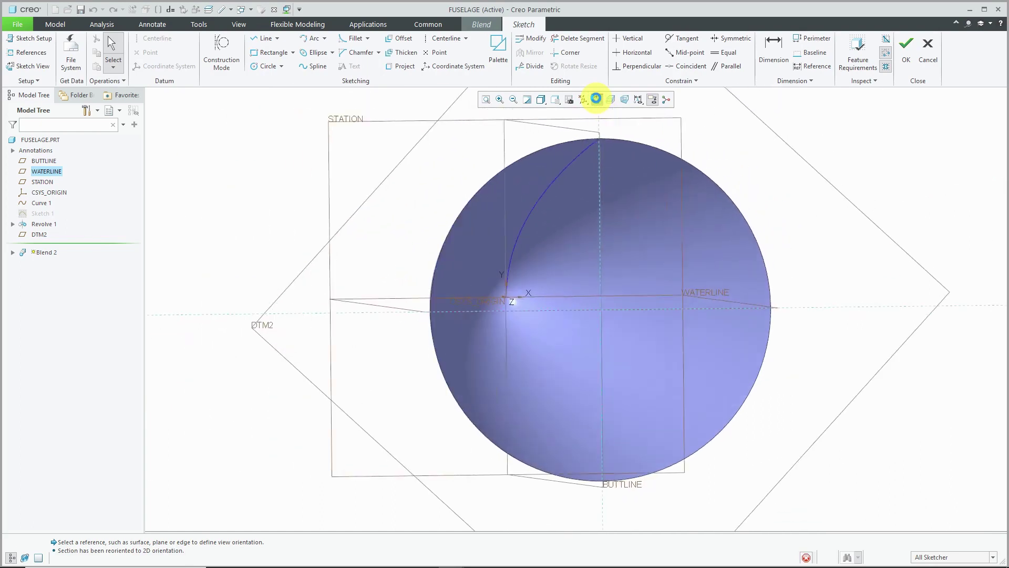
{"action": "scroll", "coordinate": [440, 318], "scroll_direction": "up", "scroll_amount": 2}
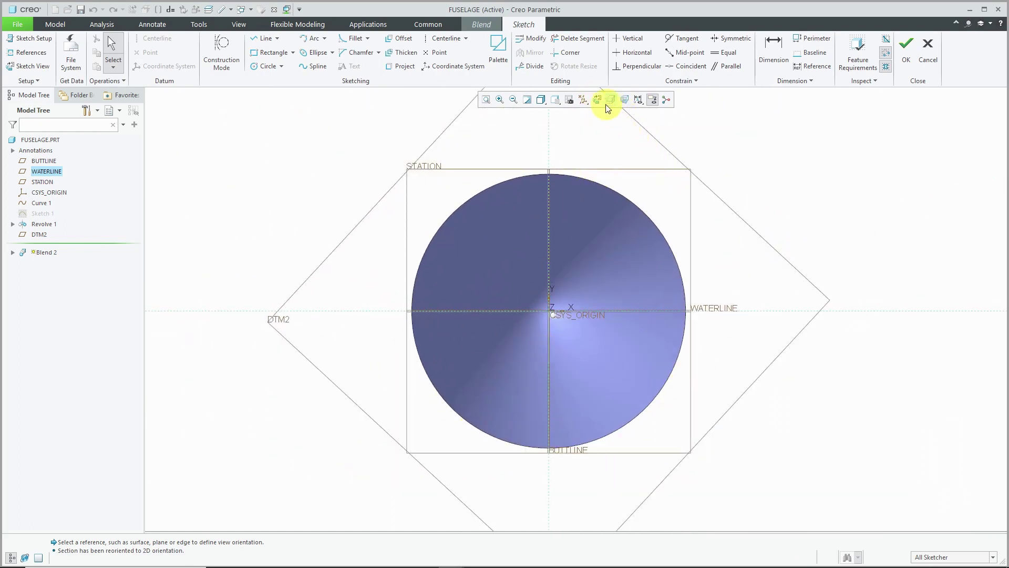
{"action": "left_click", "coordinate": [587, 99]}
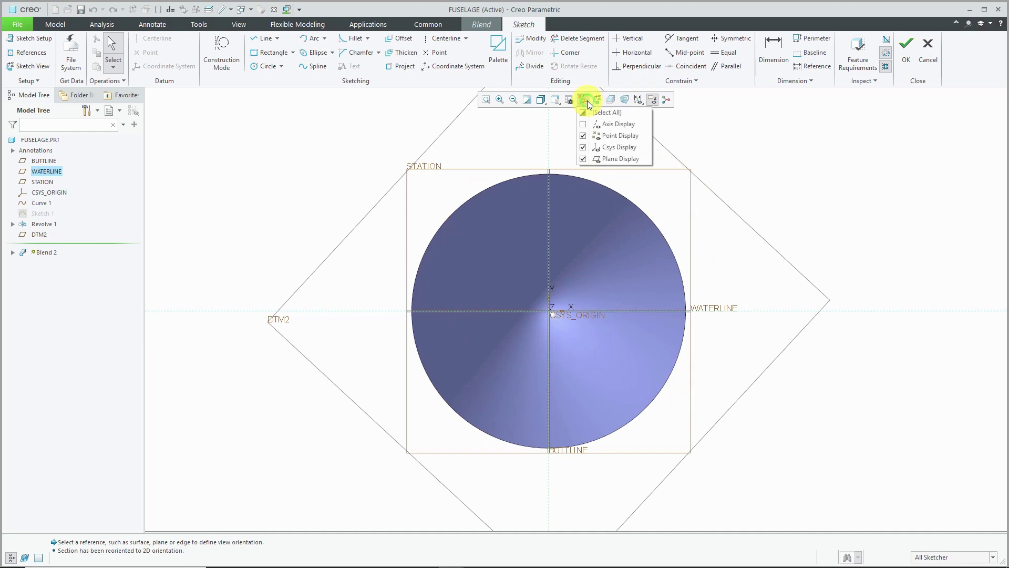
{"action": "left_click", "coordinate": [608, 163]}
{"action": "left_click", "coordinate": [612, 147]}
{"action": "left_click", "coordinate": [609, 136]}
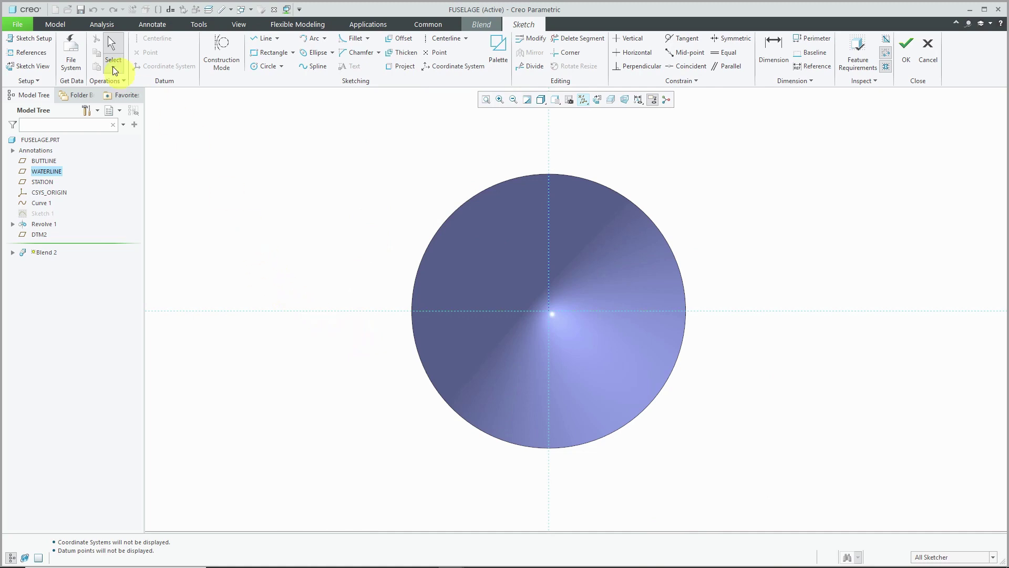
Step: Add the circular end edge of Revolve 1 as a sketch reference and solve the references
{"action": "left_click", "coordinate": [26, 54]}
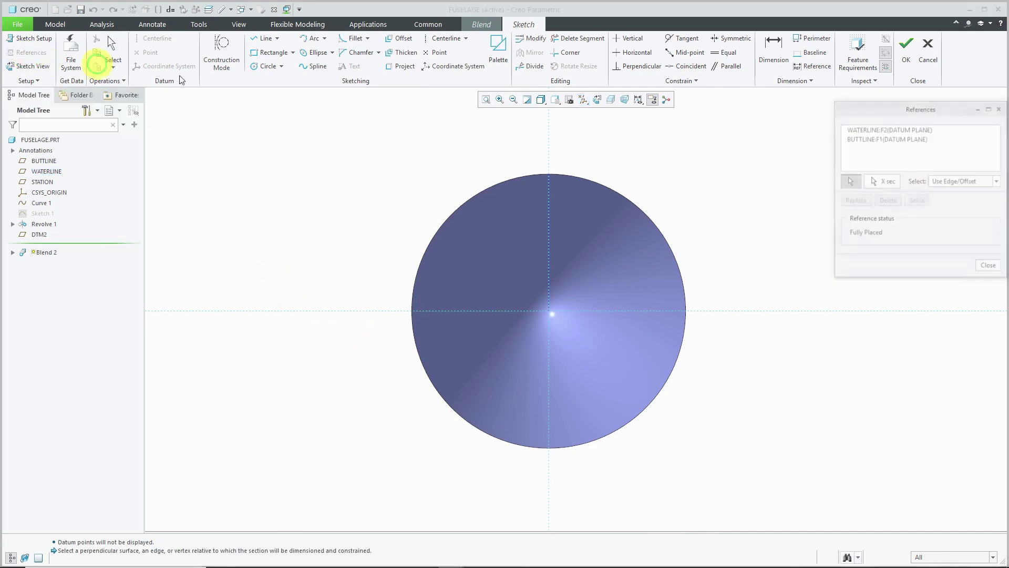
{"action": "left_click", "coordinate": [638, 201]}
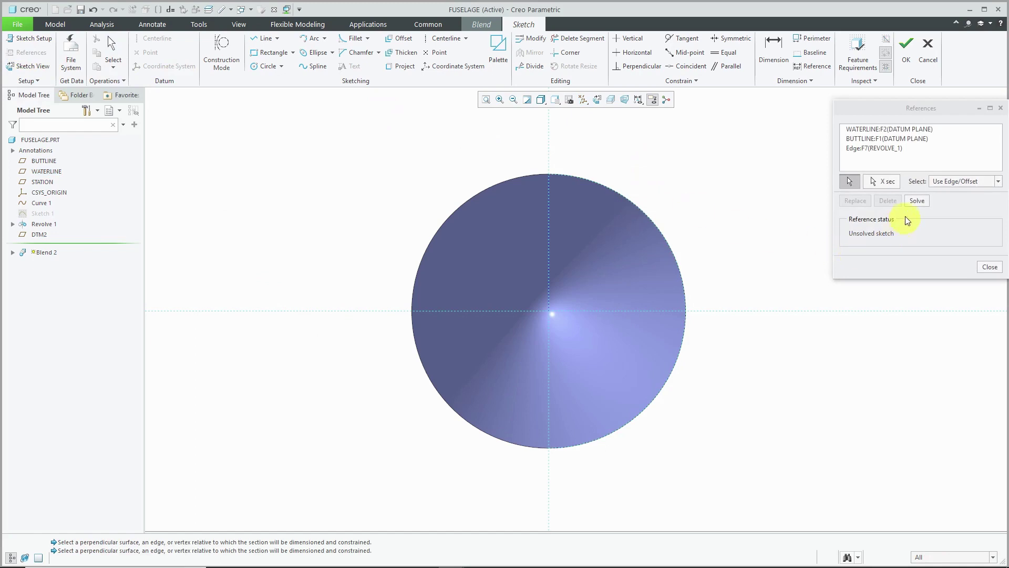
{"action": "left_click", "coordinate": [917, 201]}
{"action": "left_click", "coordinate": [990, 267]}
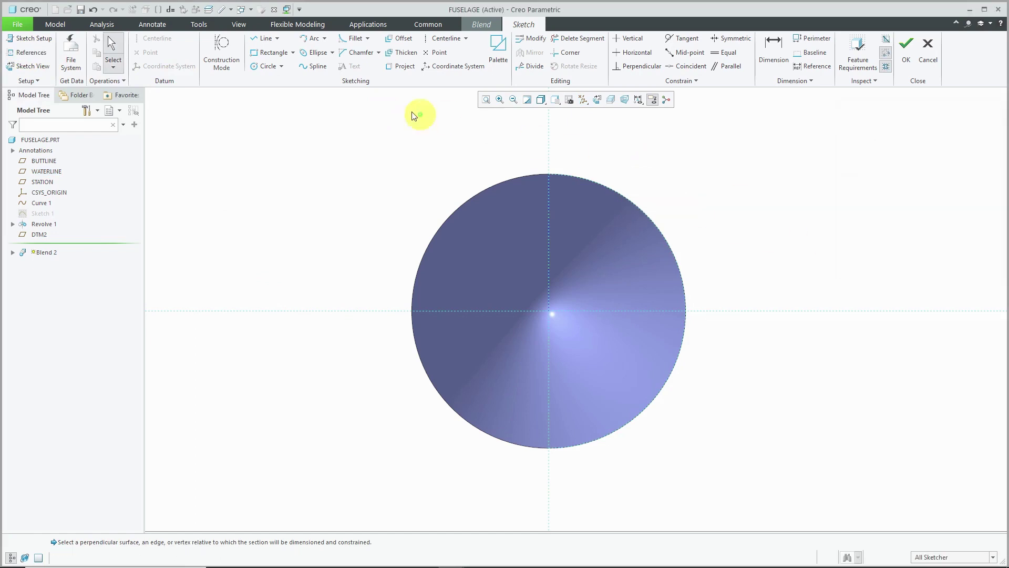
Step: Sketch a circle centred on the reference intersection and snapped to the referenced end edge
{"action": "left_click", "coordinate": [270, 66]}
{"action": "left_click", "coordinate": [554, 313]}
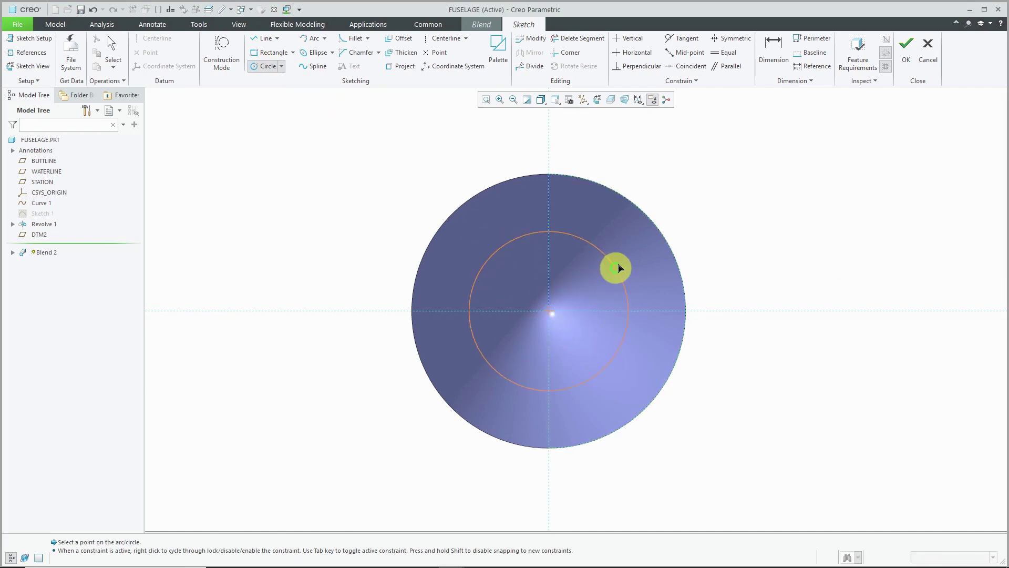
{"action": "left_click", "coordinate": [655, 228]}
{"action": "middle_click", "coordinate": [777, 208]}
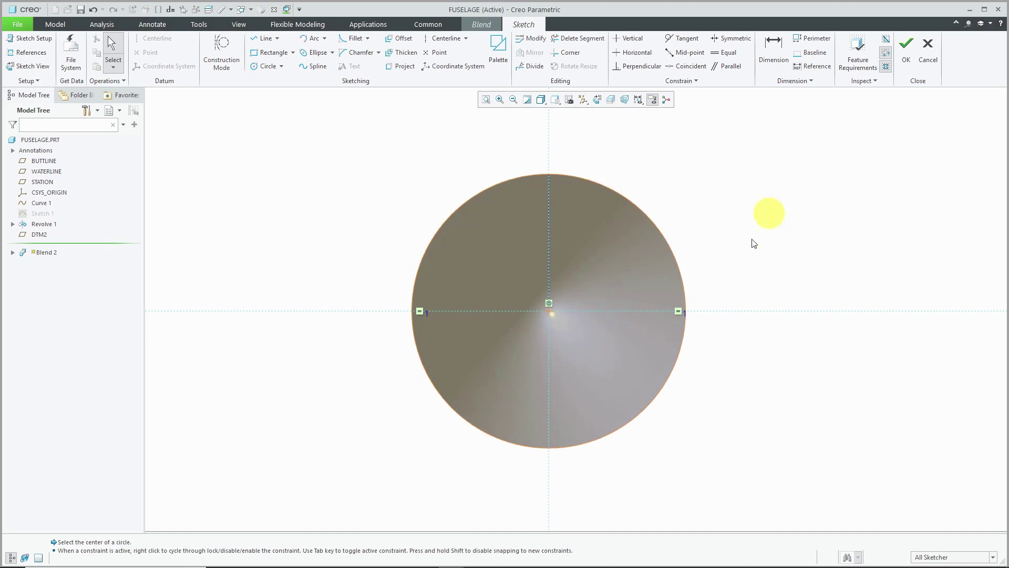
Step: Draw two crossing centerlines through the circle's centre, one slanting to each side of the vertical reference
{"action": "scroll", "coordinate": [464, 360], "scroll_direction": "down", "scroll_amount": 2}
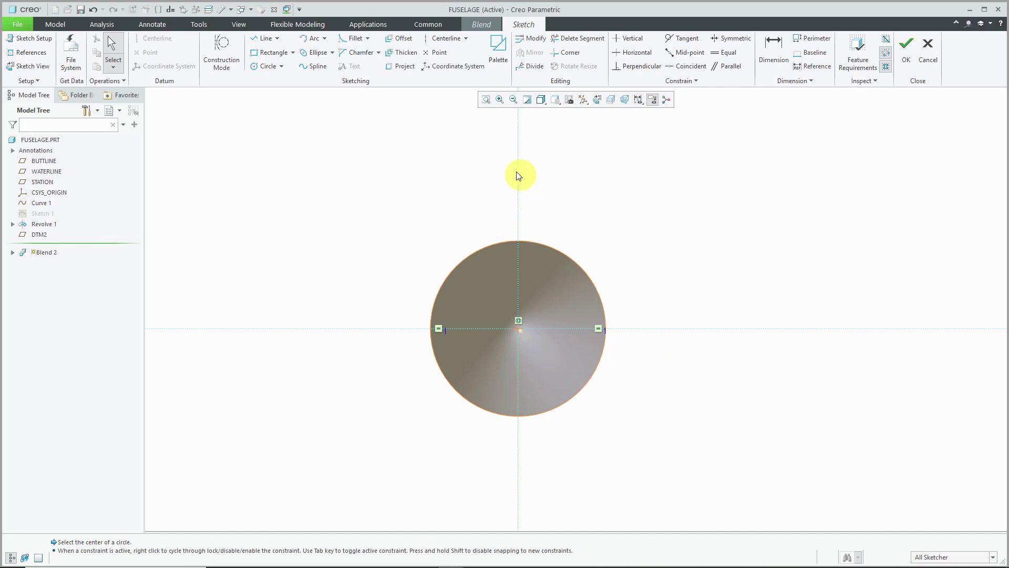
{"action": "left_click", "coordinate": [450, 38]}
{"action": "left_click", "coordinate": [519, 329]}
{"action": "left_click", "coordinate": [561, 258]}
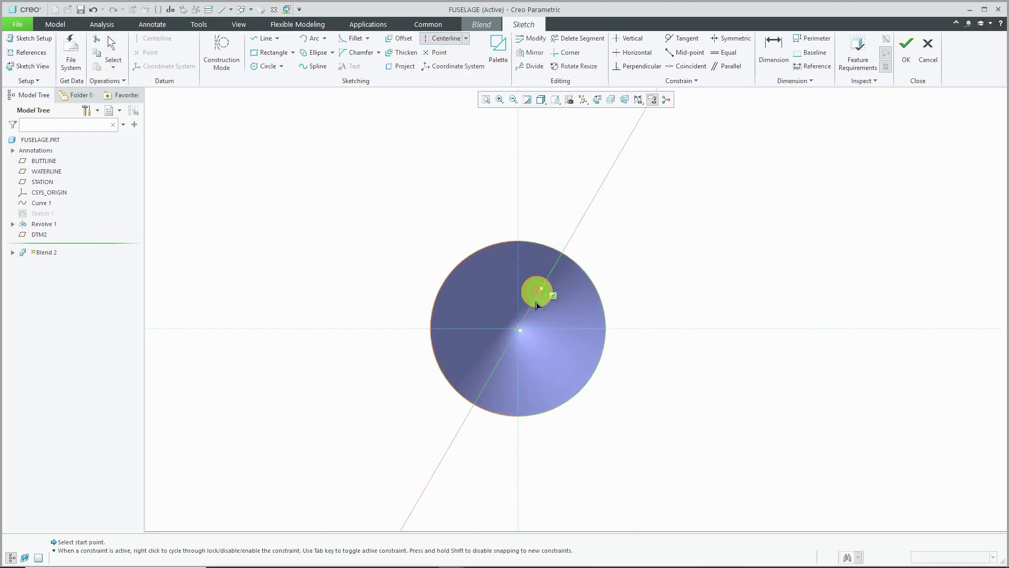
{"action": "left_click", "coordinate": [520, 331]}
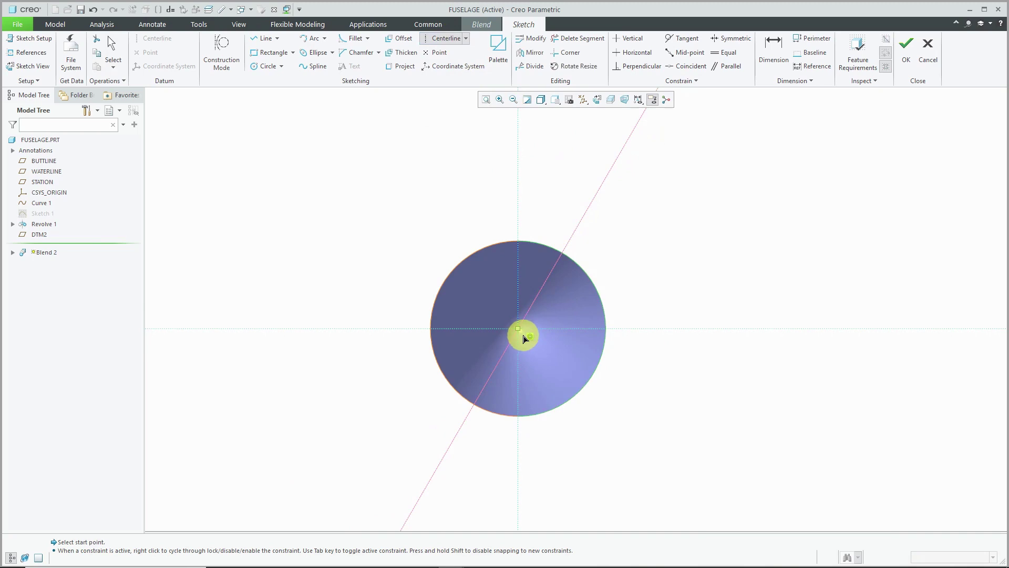
{"action": "left_click", "coordinate": [473, 253]}
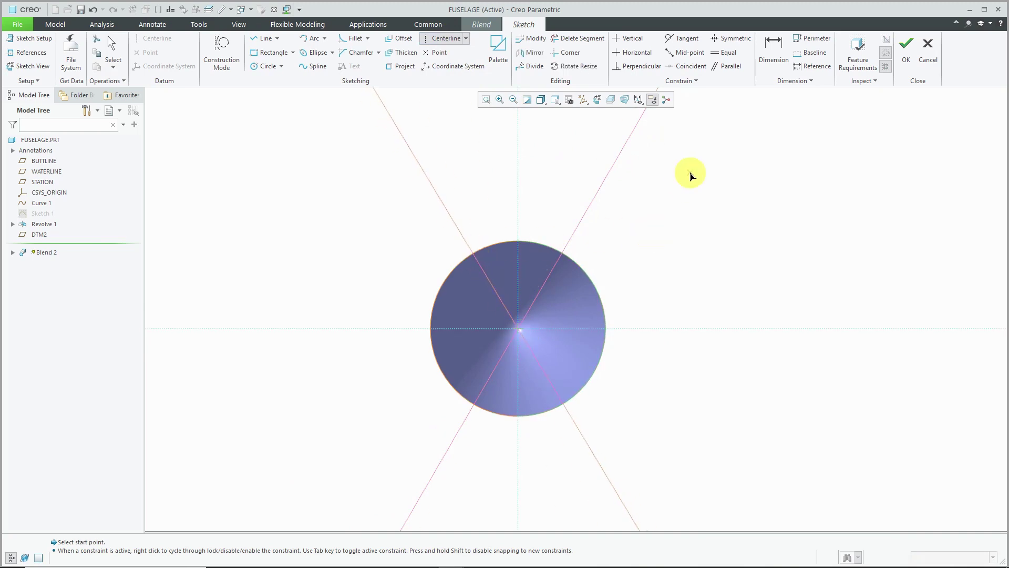
{"action": "middle_click", "coordinate": [735, 94]}
Step: Dimension both slanted centerlines at 30 degrees from the vertical reference
{"action": "left_click", "coordinate": [776, 68]}
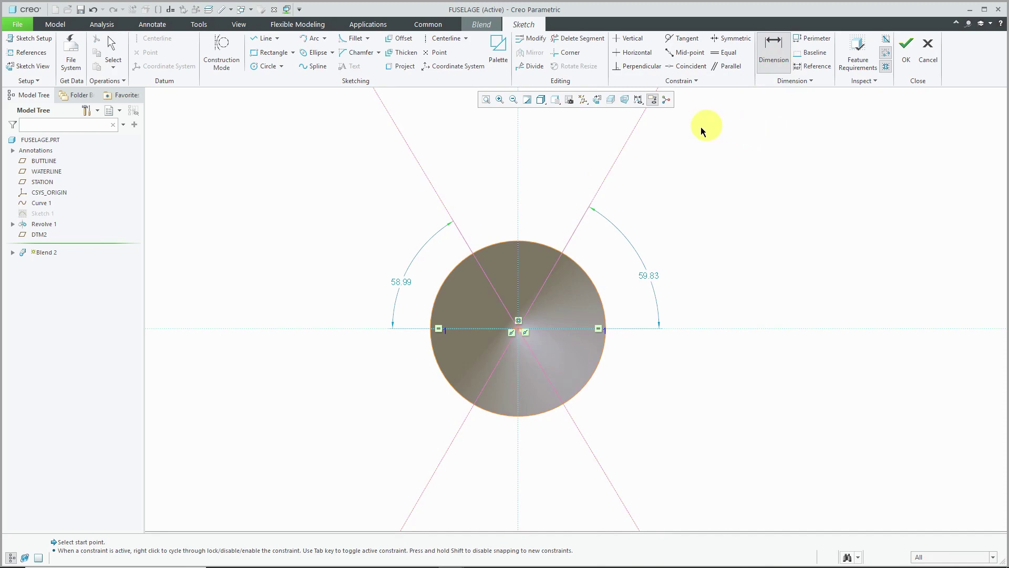
{"action": "left_click", "coordinate": [518, 150]}
{"action": "middle_click", "coordinate": [559, 164]}
{"action": "type", "text": "30"}
{"action": "key", "text": "Return"}
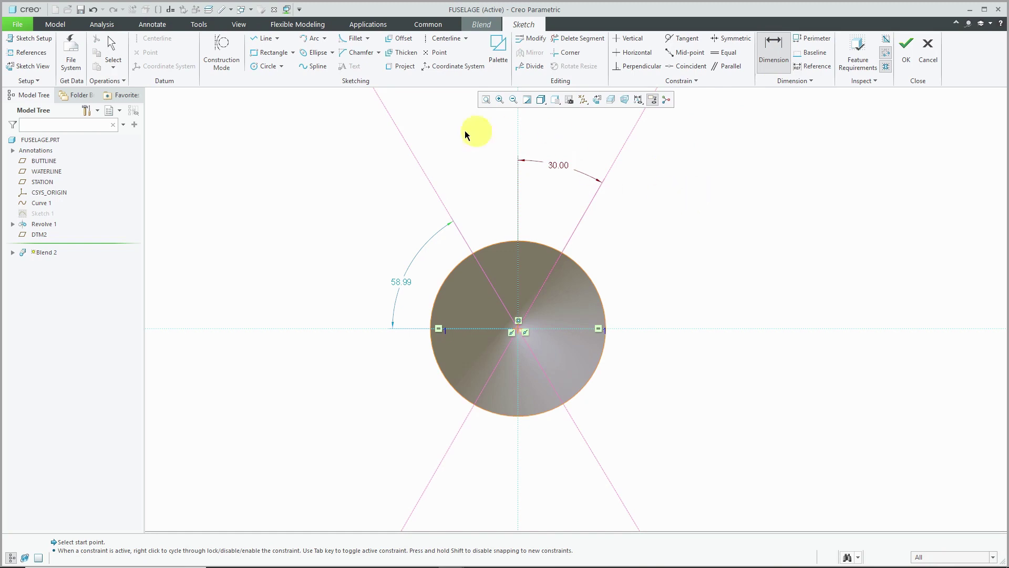
{"action": "left_click", "coordinate": [423, 173]}
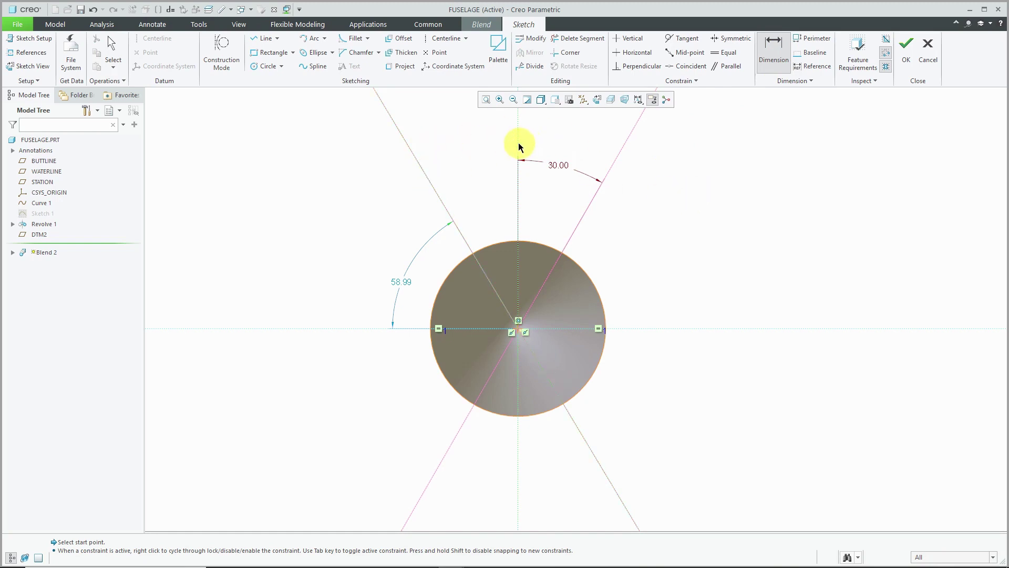
{"action": "middle_click", "coordinate": [478, 172]}
{"action": "type", "text": "30"}
{"action": "key", "text": "Return"}
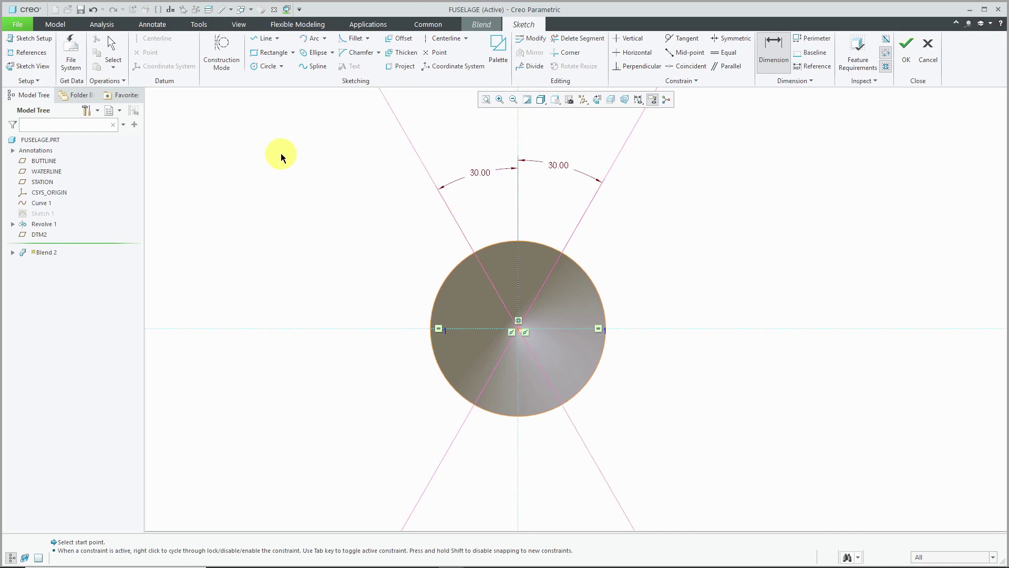
Step: Divide the circle at its four intersections with the centerlines and finish the Section 1 sketch
{"action": "left_click", "coordinate": [530, 66]}
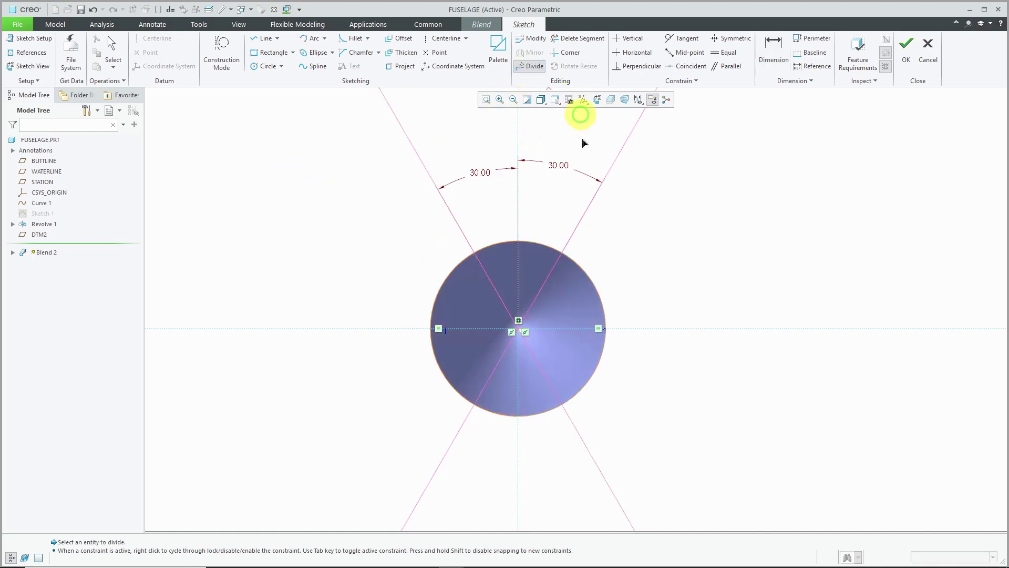
{"action": "left_click", "coordinate": [564, 253]}
{"action": "left_click", "coordinate": [470, 254]}
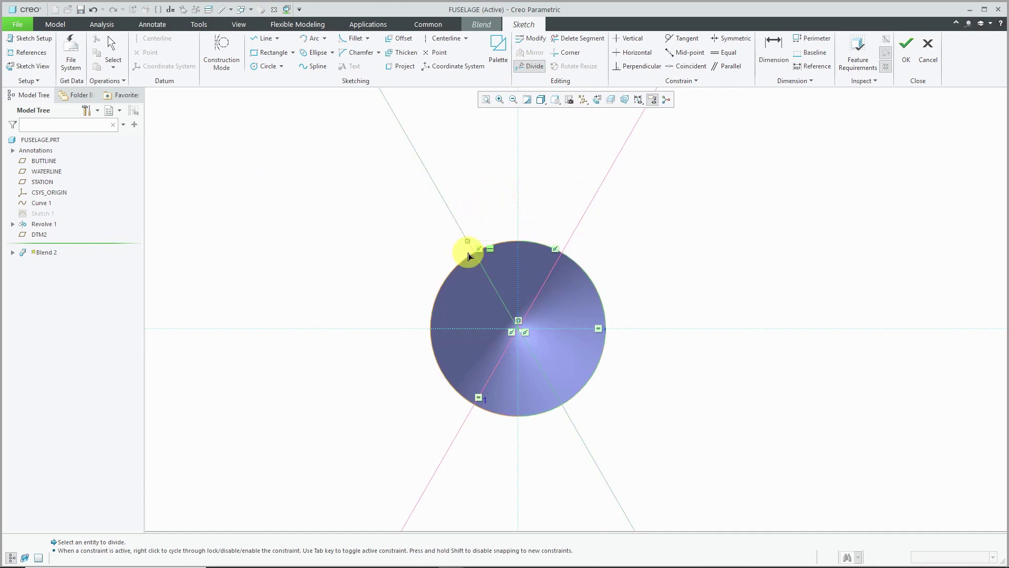
{"action": "left_click", "coordinate": [473, 403]}
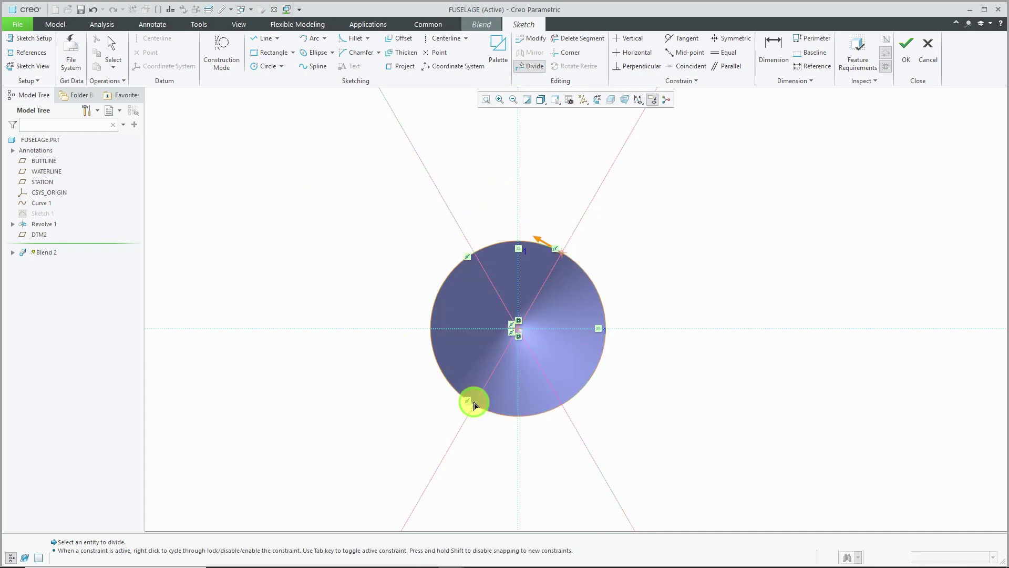
{"action": "left_click", "coordinate": [563, 412]}
{"action": "left_click", "coordinate": [523, 240]}
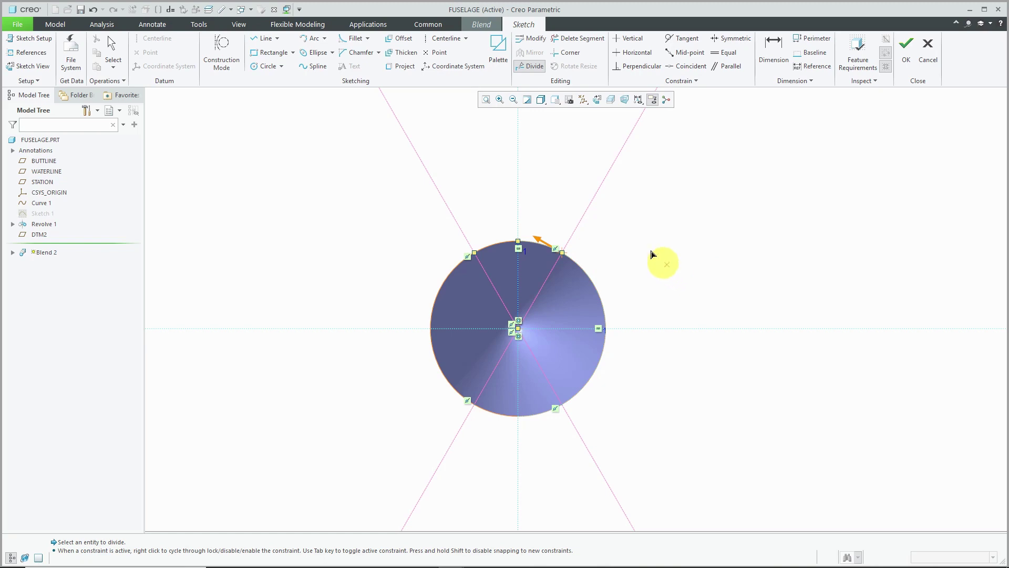
{"action": "left_click", "coordinate": [576, 262]}
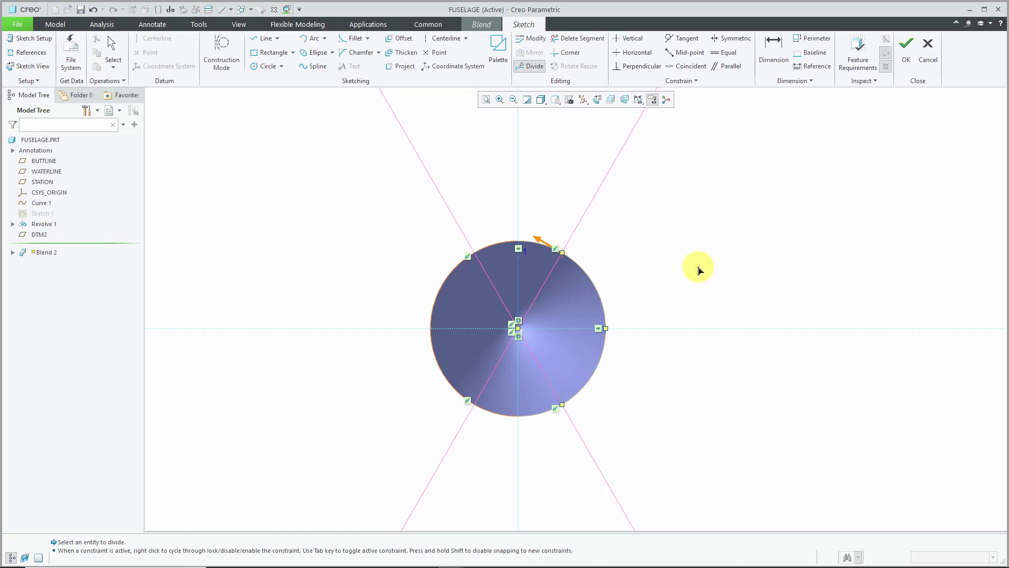
{"action": "left_click", "coordinate": [909, 59]}
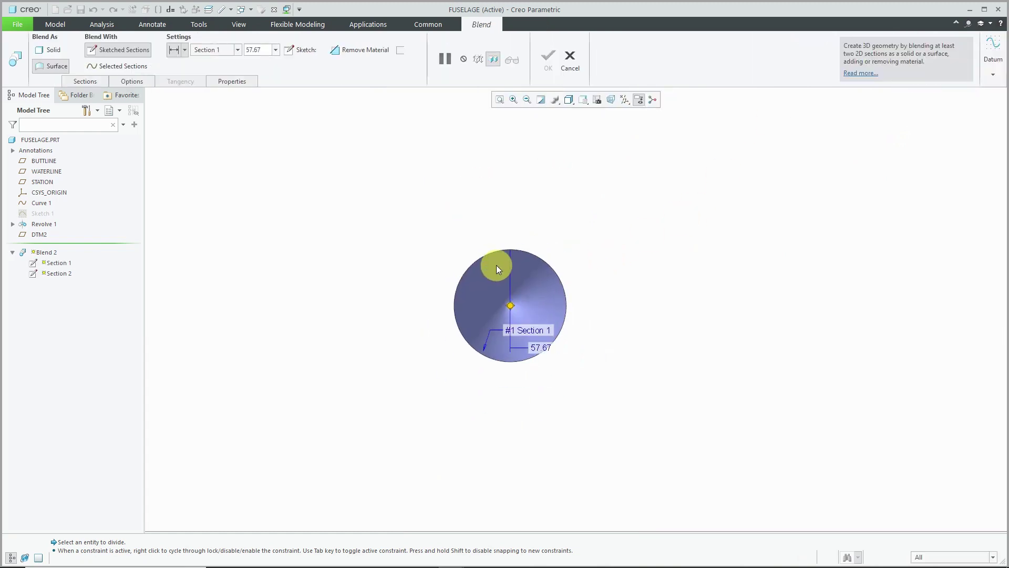
{"action": "middle_click_drag", "start_coordinate": [517, 264], "coordinate": [532, 282]}
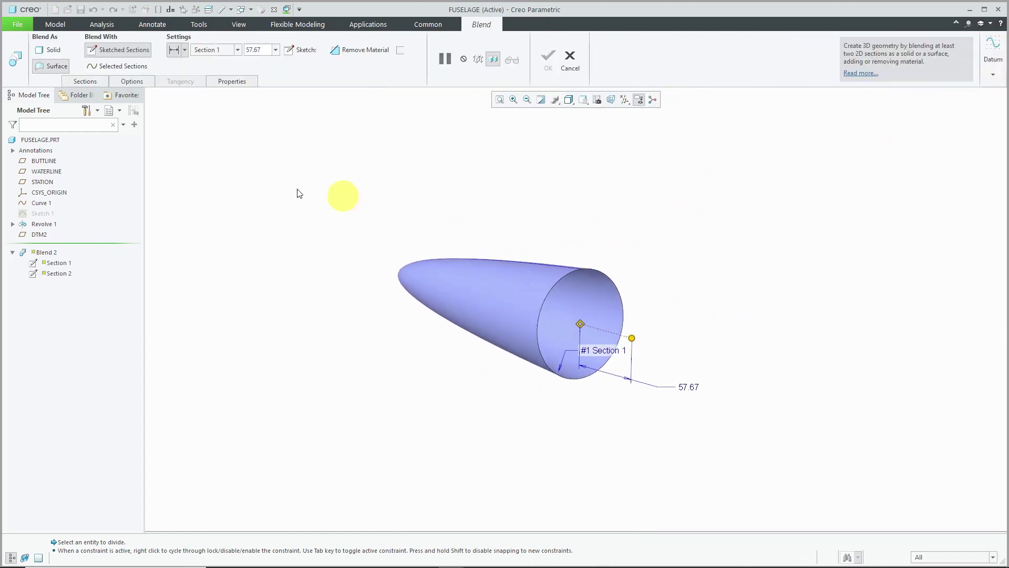
Step: Offset Section 2 by 96 from Section 1 and open its sketch
{"action": "left_click", "coordinate": [85, 80]}
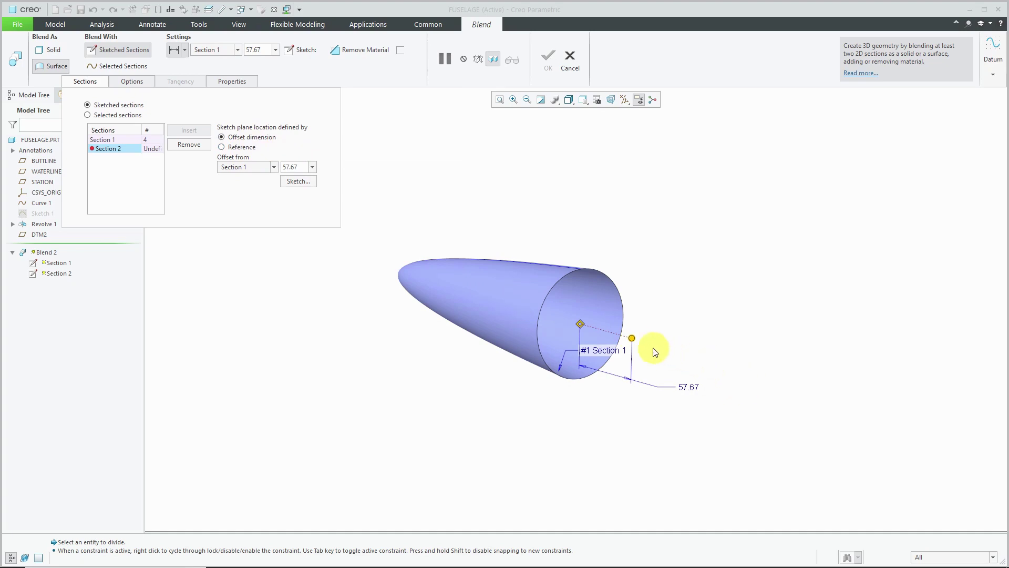
{"action": "left_click_drag", "start_coordinate": [634, 338], "coordinate": [727, 401]}
{"action": "double_click", "coordinate": [728, 400]}
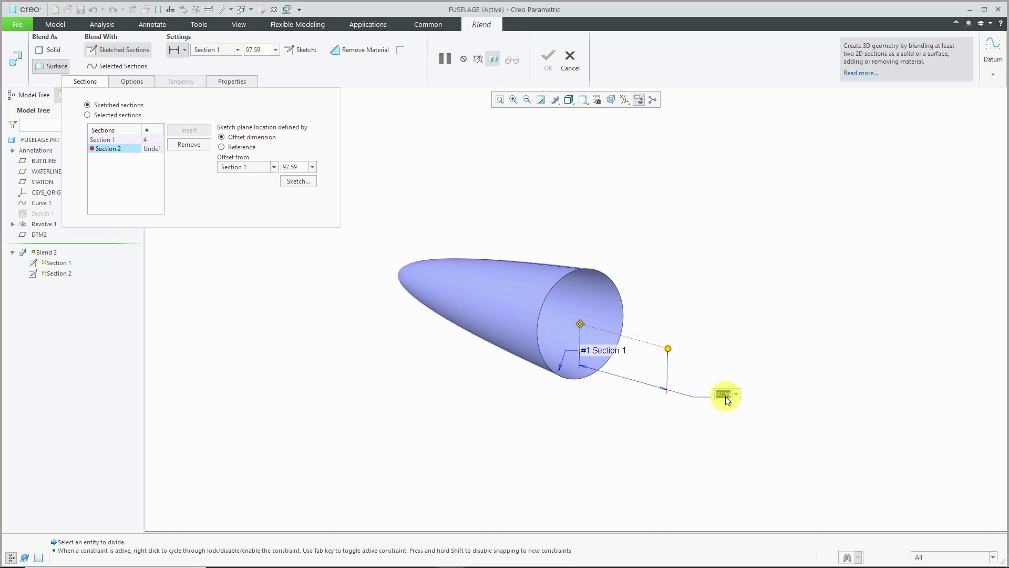
{"action": "type", "text": "96"}
{"action": "key", "text": "Return"}
{"action": "left_click", "coordinate": [297, 182]}
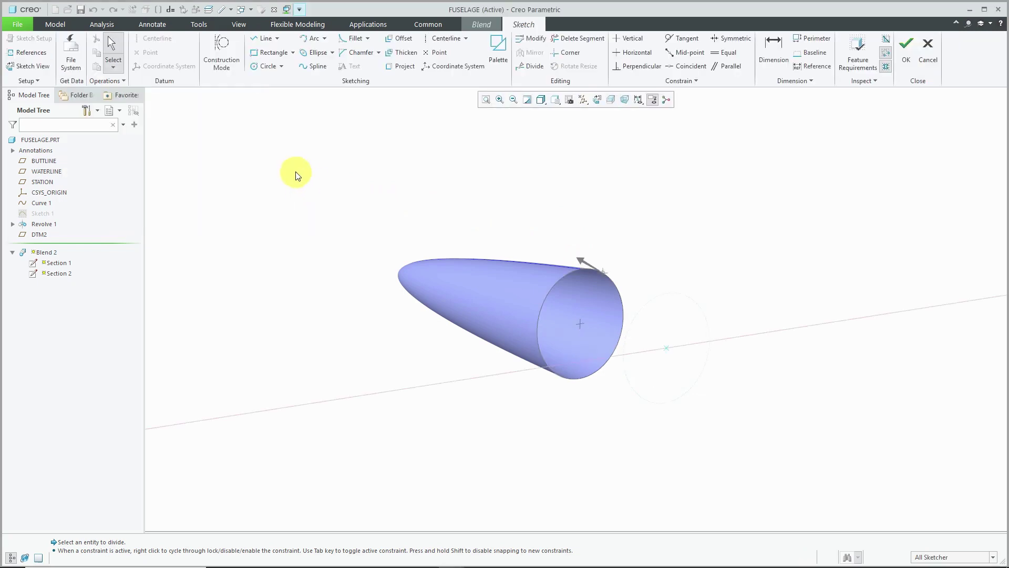
Step: Display the datum planes and add the BUTTLINE plane as a reference for the Section 2 sketch
{"action": "left_click", "coordinate": [599, 103]}
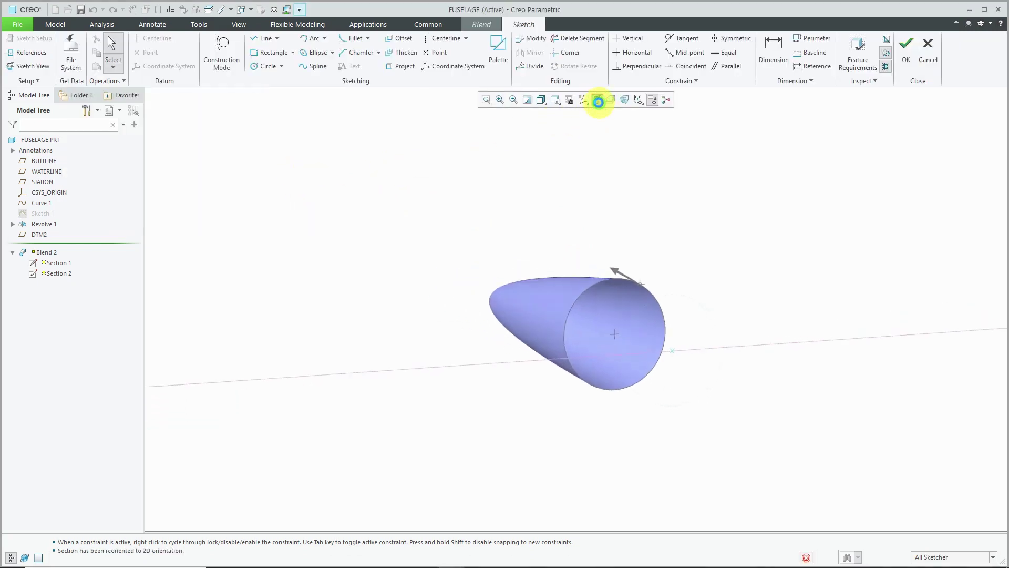
{"action": "scroll", "coordinate": [767, 333], "scroll_direction": "up", "scroll_amount": 2}
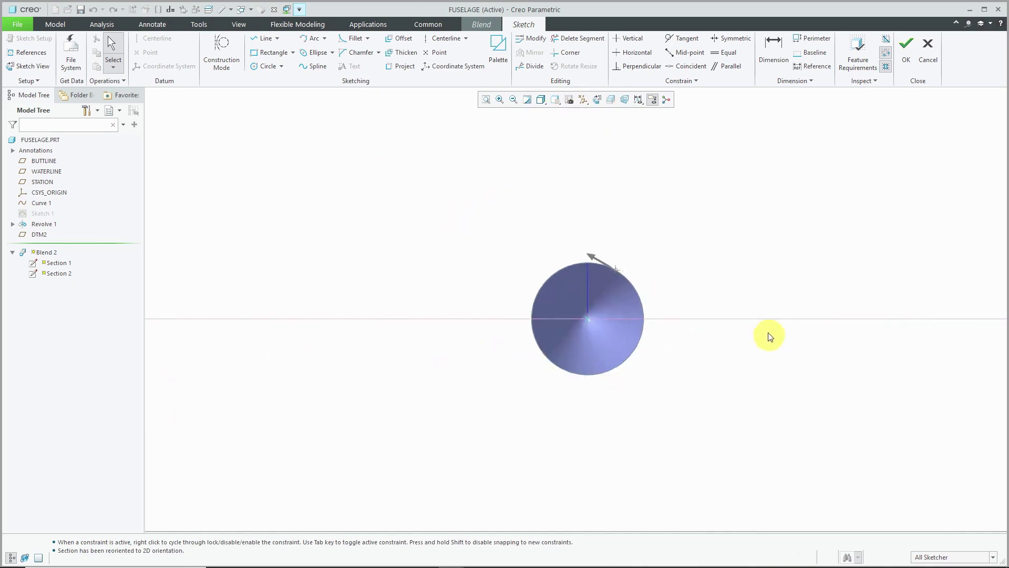
{"action": "scroll", "coordinate": [667, 311], "scroll_direction": "up", "scroll_amount": 1}
{"action": "scroll", "coordinate": [572, 307], "scroll_direction": "up", "scroll_amount": 2}
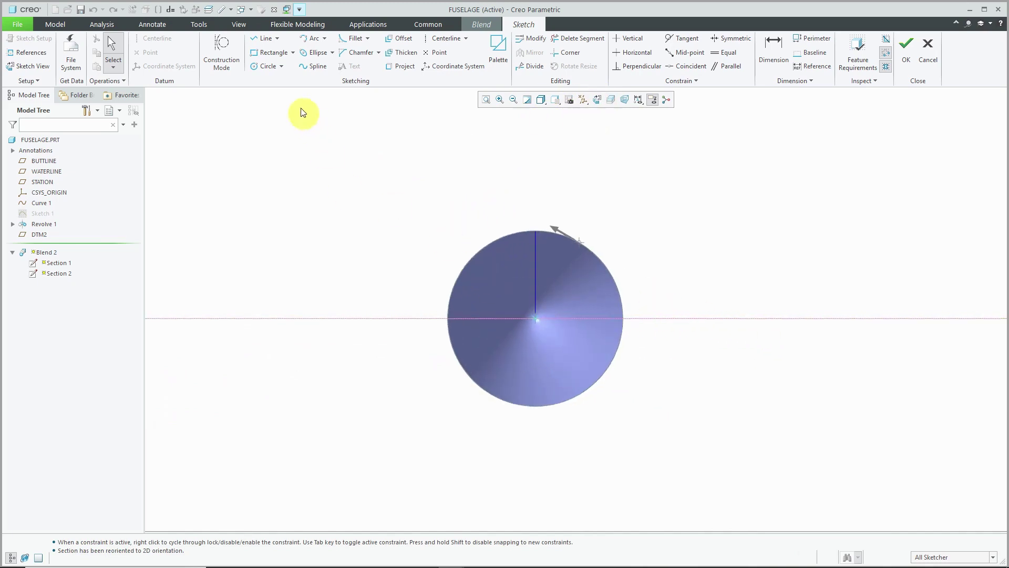
{"action": "left_click", "coordinate": [318, 52]}
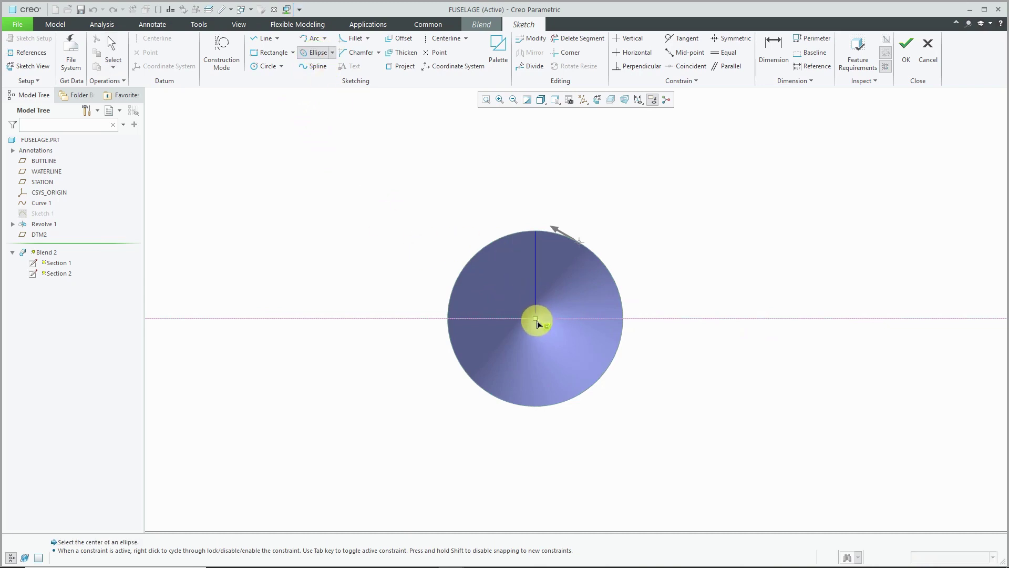
{"action": "scroll", "coordinate": [417, 275], "scroll_direction": "down", "scroll_amount": 2}
{"action": "mouse_move", "coordinate": [416, 275]}
{"action": "middle_mouse_down"}
{"action": "mouse_move", "coordinate": [439, 286]}
{"action": "mouse_move", "coordinate": [541, 211]}
{"action": "middle_mouse_up"}
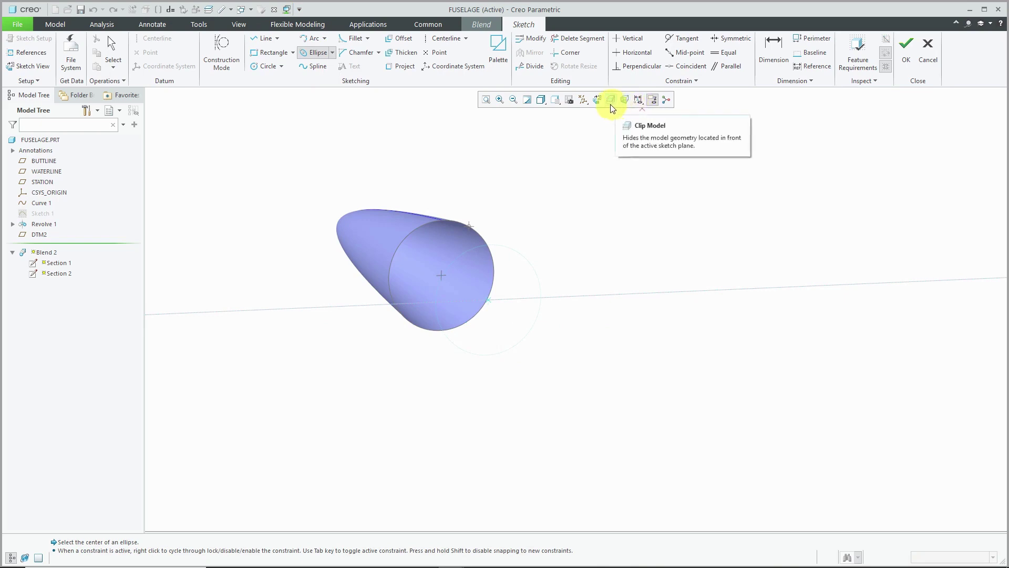
{"action": "left_click", "coordinate": [584, 100]}
{"action": "left_click", "coordinate": [607, 156]}
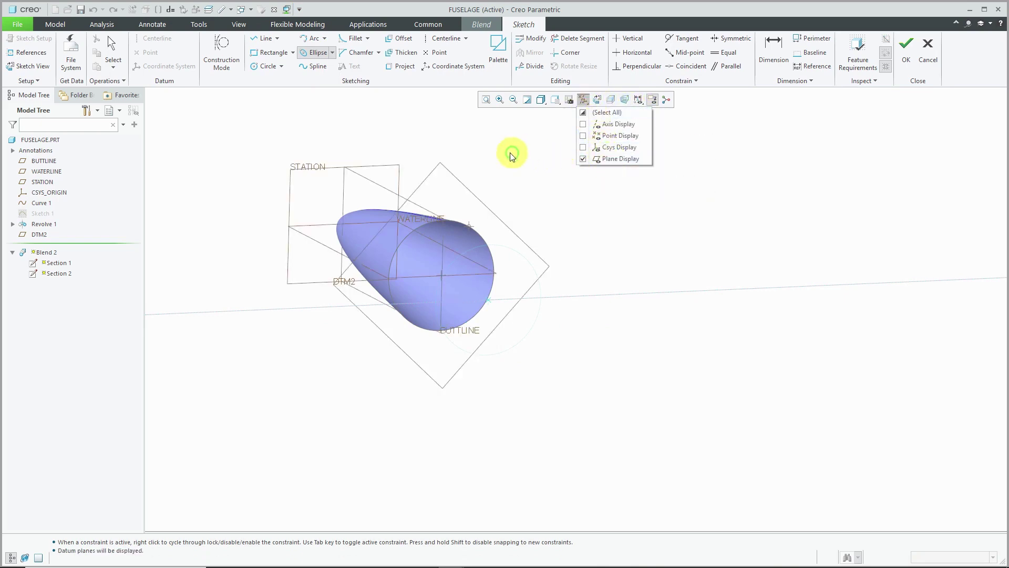
{"action": "left_click", "coordinate": [29, 53]}
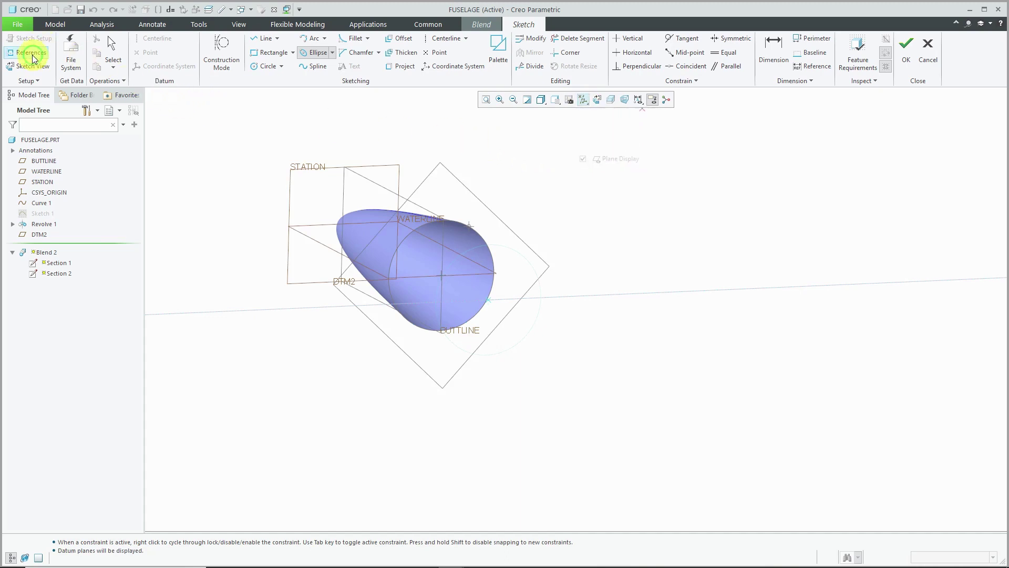
{"action": "left_click", "coordinate": [431, 212]}
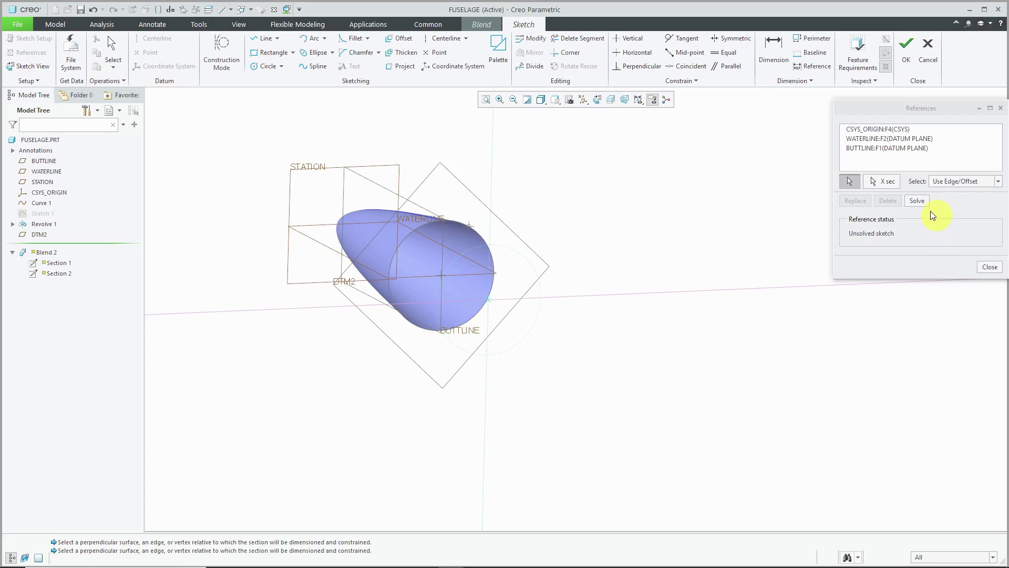
{"action": "left_click", "coordinate": [917, 201]}
{"action": "left_click", "coordinate": [988, 267]}
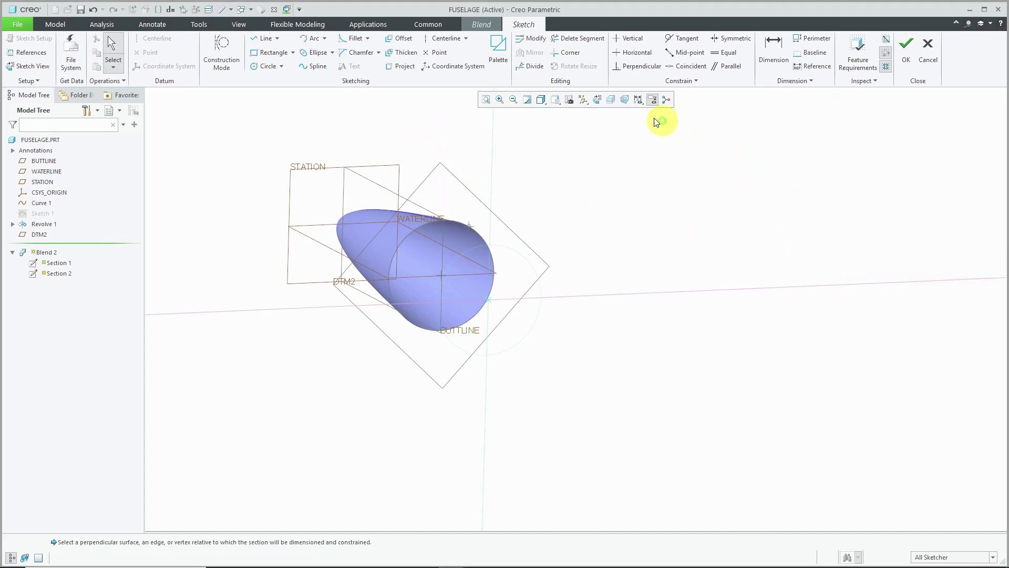
Step: Sketch an upright ellipse about 91 wide centred on the reference intersection, and hide the datum planes
{"action": "left_click", "coordinate": [597, 100]}
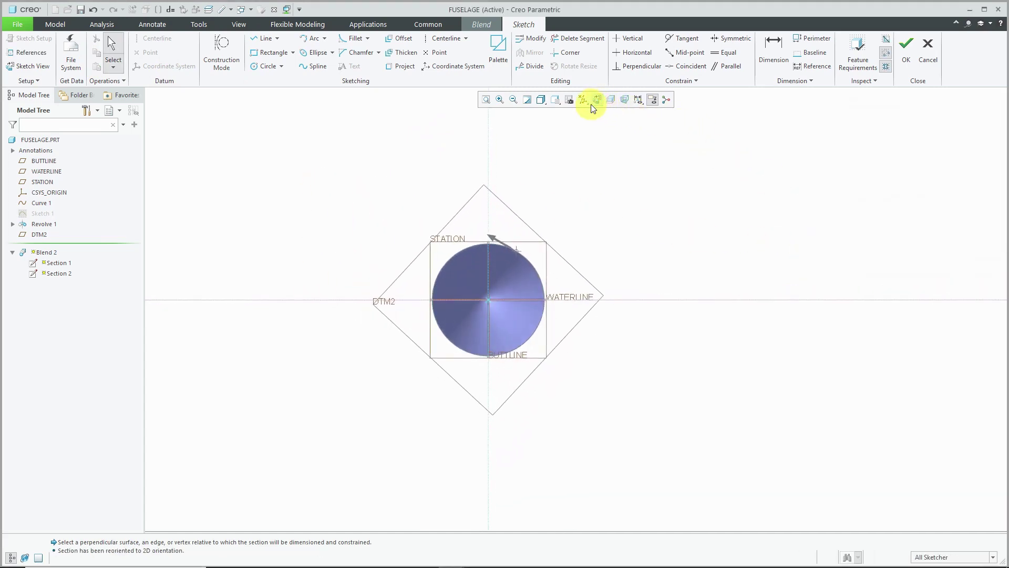
{"action": "left_click", "coordinate": [311, 56]}
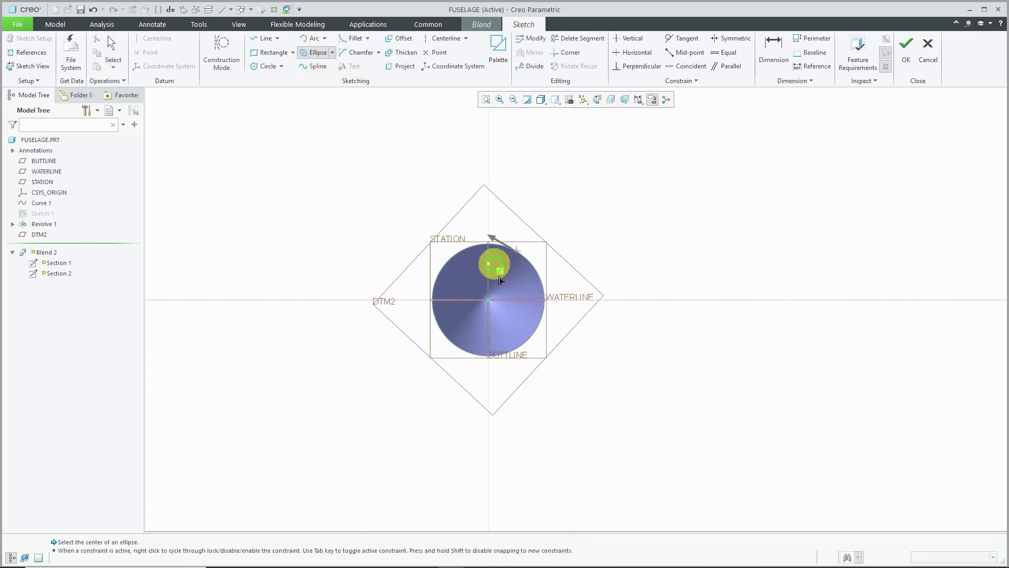
{"action": "left_click", "coordinate": [489, 299]}
{"action": "left_click", "coordinate": [488, 197]}
{"action": "left_click", "coordinate": [552, 205]}
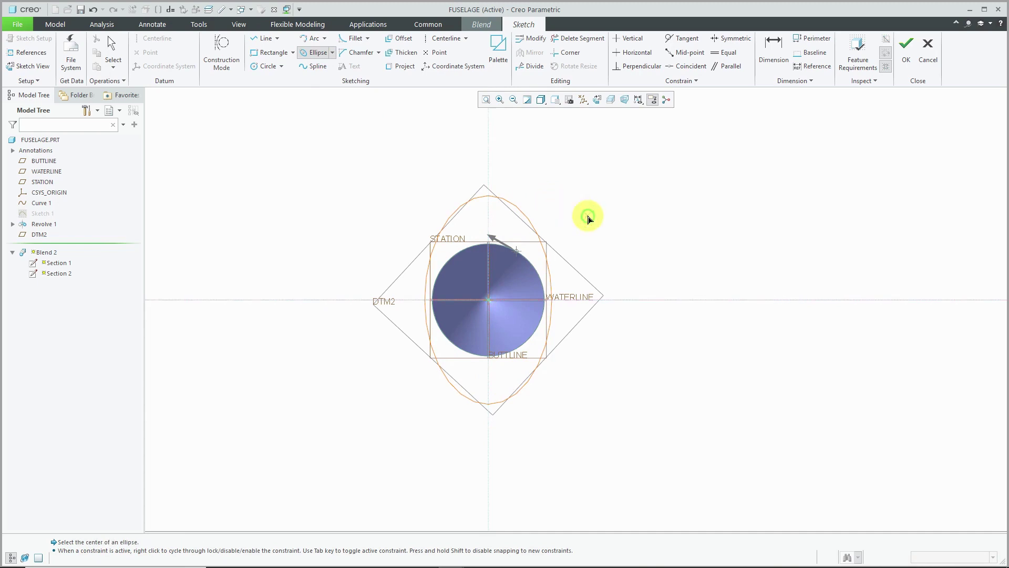
{"action": "middle_click", "coordinate": [585, 216]}
{"action": "left_click", "coordinate": [583, 100]}
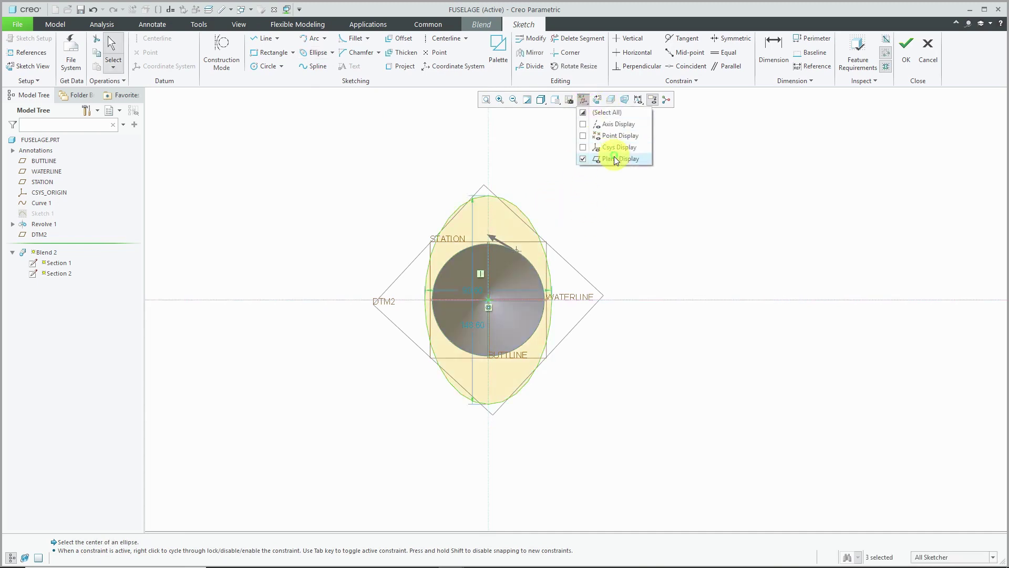
{"action": "left_click", "coordinate": [614, 158]}
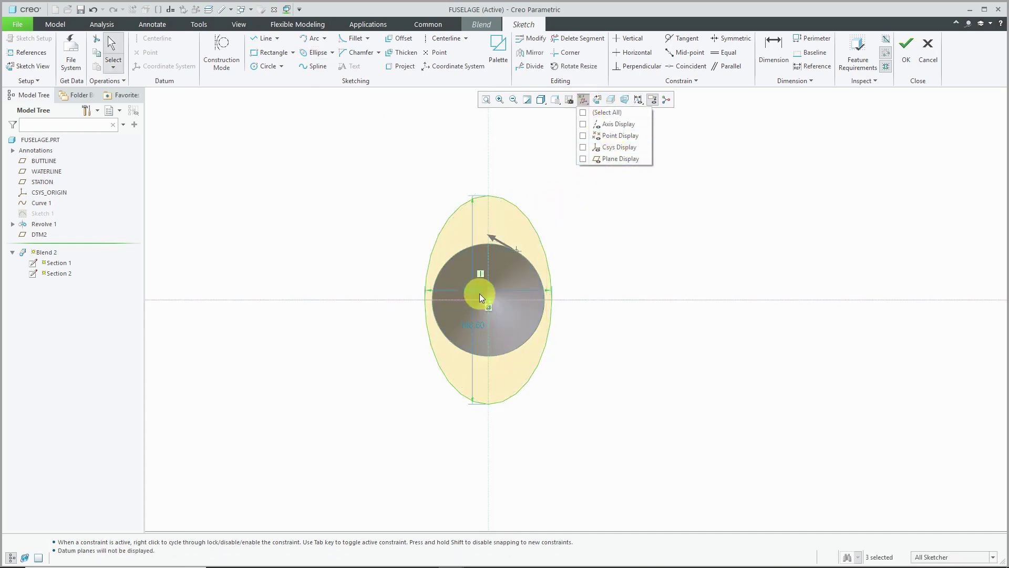
Step: Move the ellipse's dimensions outside the shape and set its height to 100 and width to 80
{"action": "left_click_drag", "start_coordinate": [474, 292], "coordinate": [483, 171]}
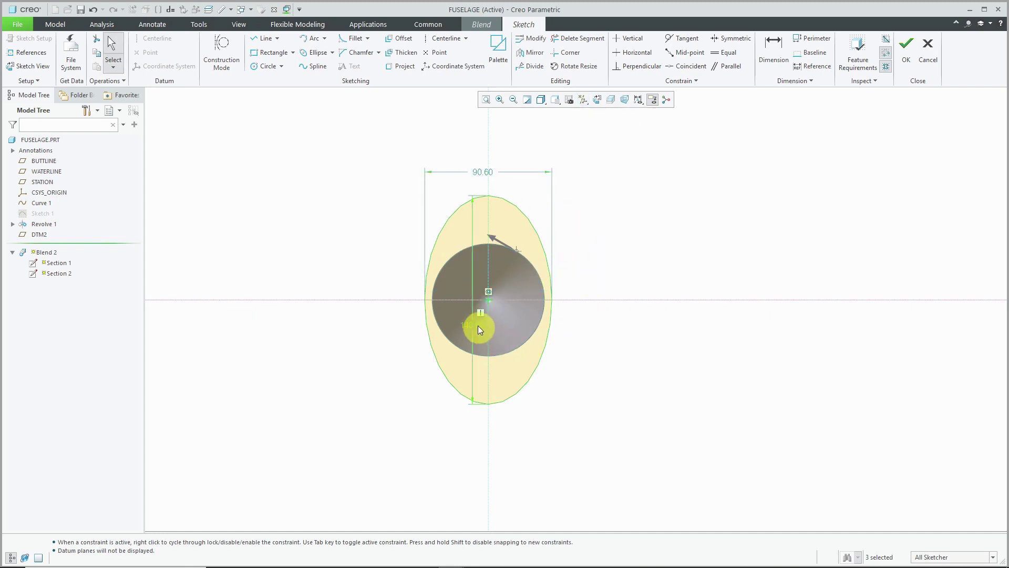
{"action": "left_click_drag", "start_coordinate": [479, 329], "coordinate": [376, 295]}
{"action": "double_click", "coordinate": [377, 291]}
{"action": "type", "text": "100"}
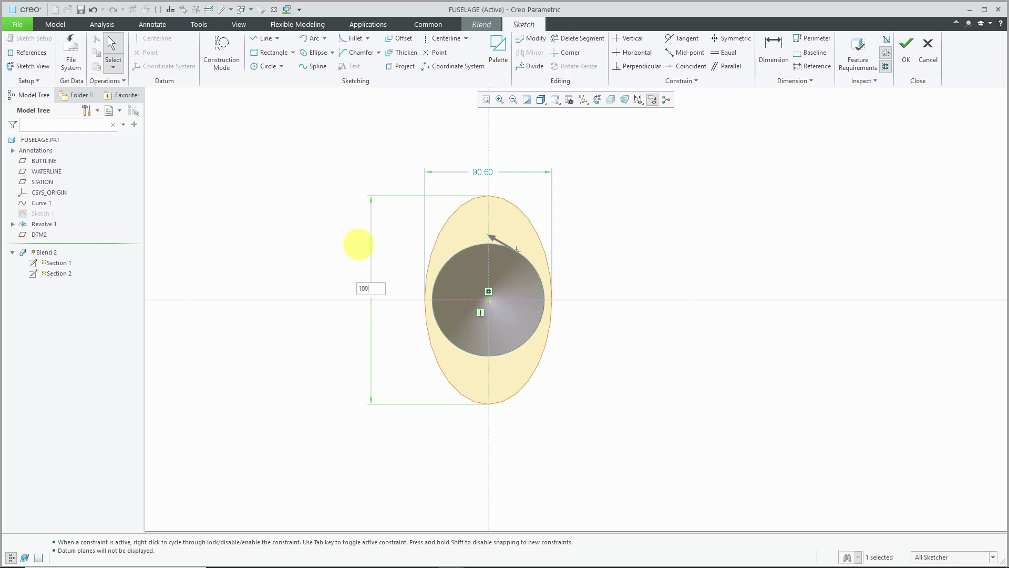
{"action": "key", "text": "Return"}
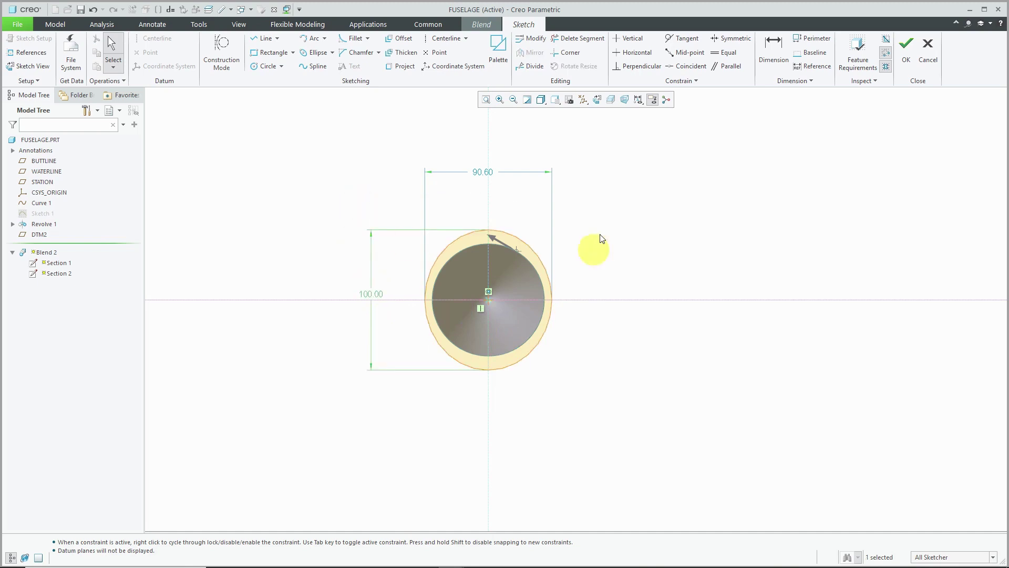
{"action": "double_click", "coordinate": [480, 172]}
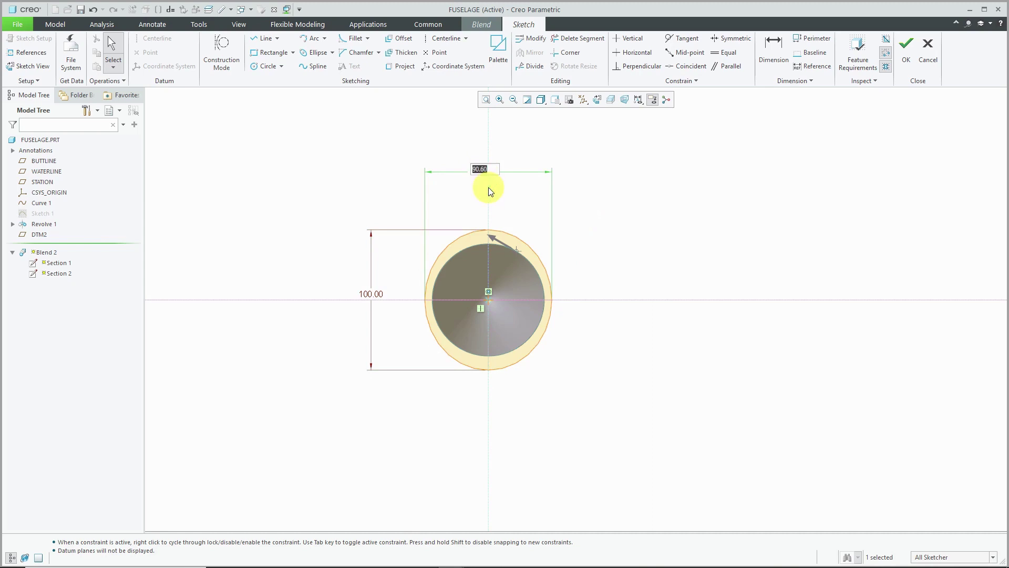
{"action": "key", "text": "Return"}
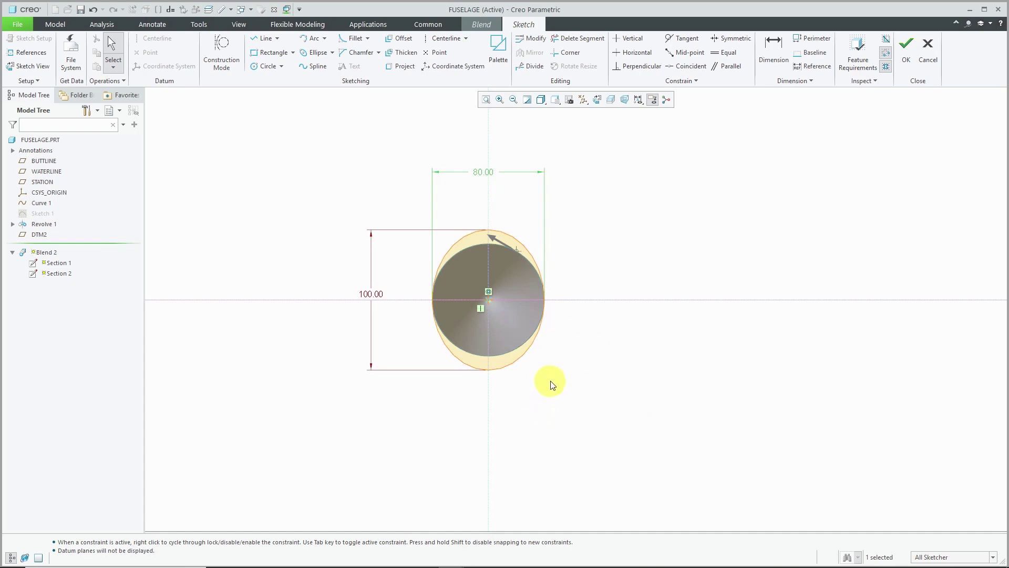
Step: Draw two crossing centerlines through the ellipse's centre, one slanting to each side of the vertical reference
{"action": "scroll", "coordinate": [532, 325], "scroll_direction": "down", "scroll_amount": 2}
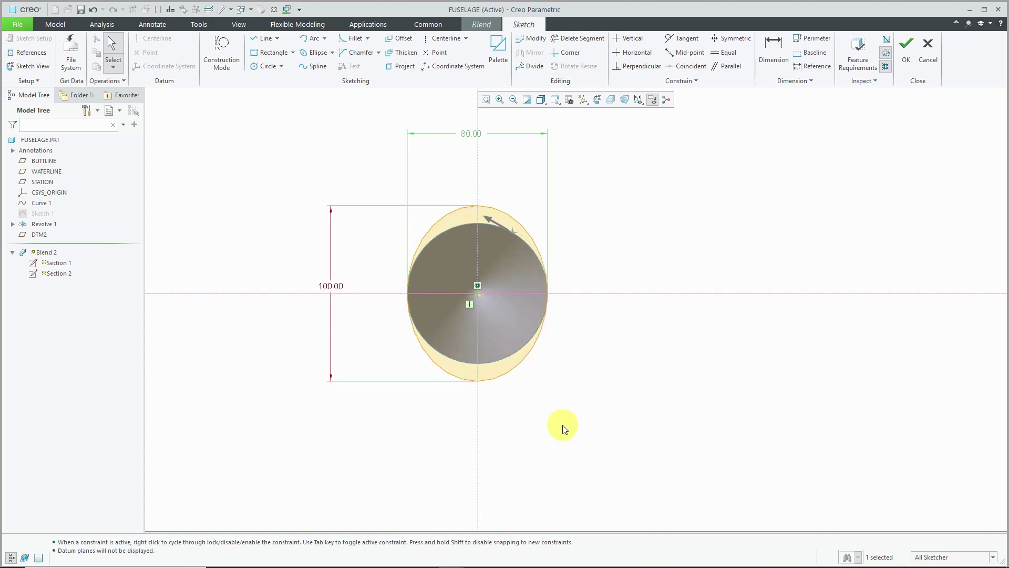
{"action": "left_click", "coordinate": [445, 39]}
{"action": "left_click", "coordinate": [477, 293]}
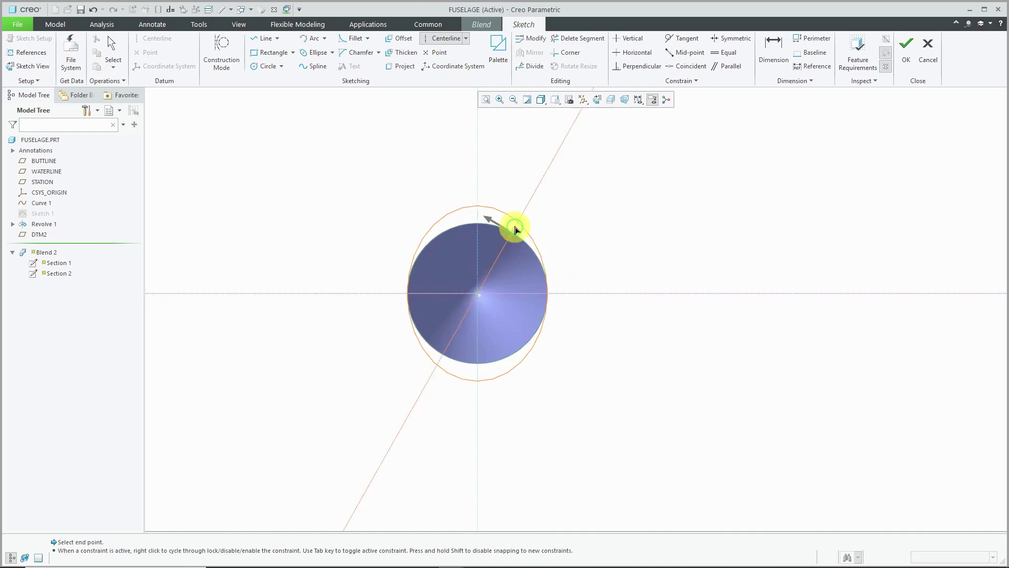
{"action": "left_click", "coordinate": [513, 219]}
{"action": "left_click", "coordinate": [477, 293]}
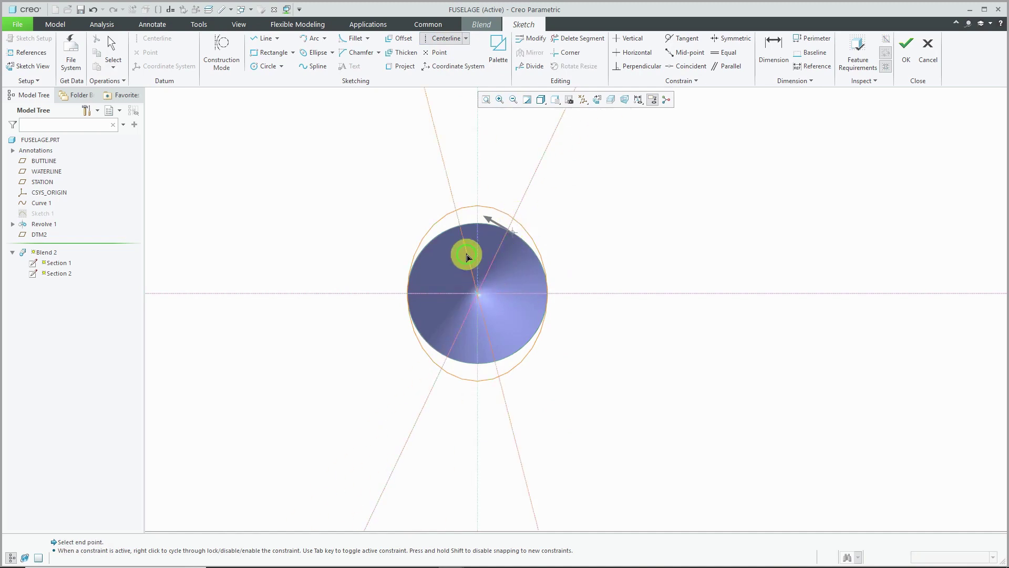
{"action": "left_click", "coordinate": [447, 231]}
{"action": "middle_click", "coordinate": [575, 218]}
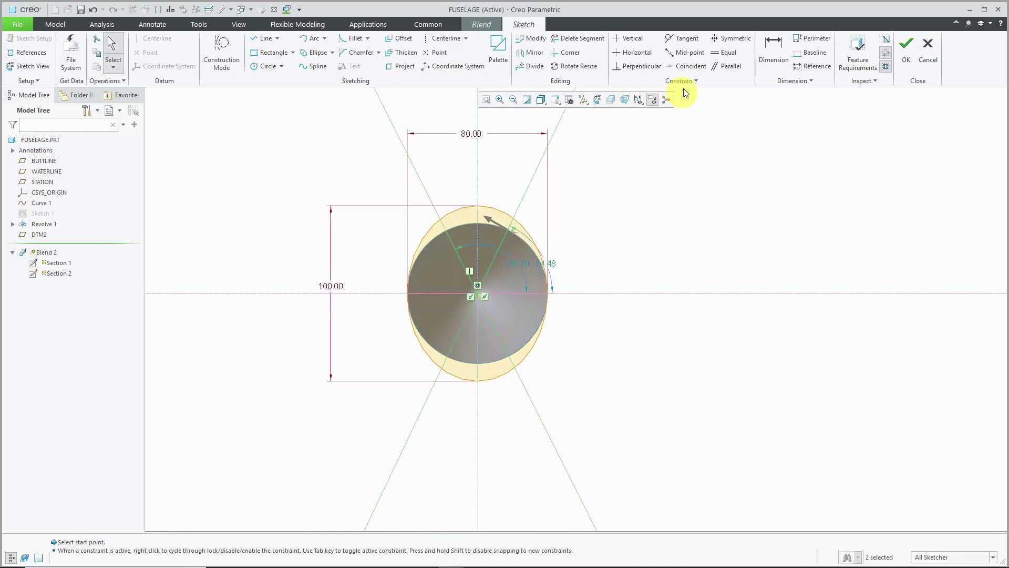
Step: Dimension both slanted centerlines of the ellipse sketch at 30 degrees from the vertical reference
{"action": "left_click", "coordinate": [774, 51]}
{"action": "left_click", "coordinate": [529, 179]}
{"action": "left_click", "coordinate": [476, 166]}
{"action": "middle_click", "coordinate": [508, 175]}
{"action": "type", "text": "30"}
{"action": "key", "text": "Return"}
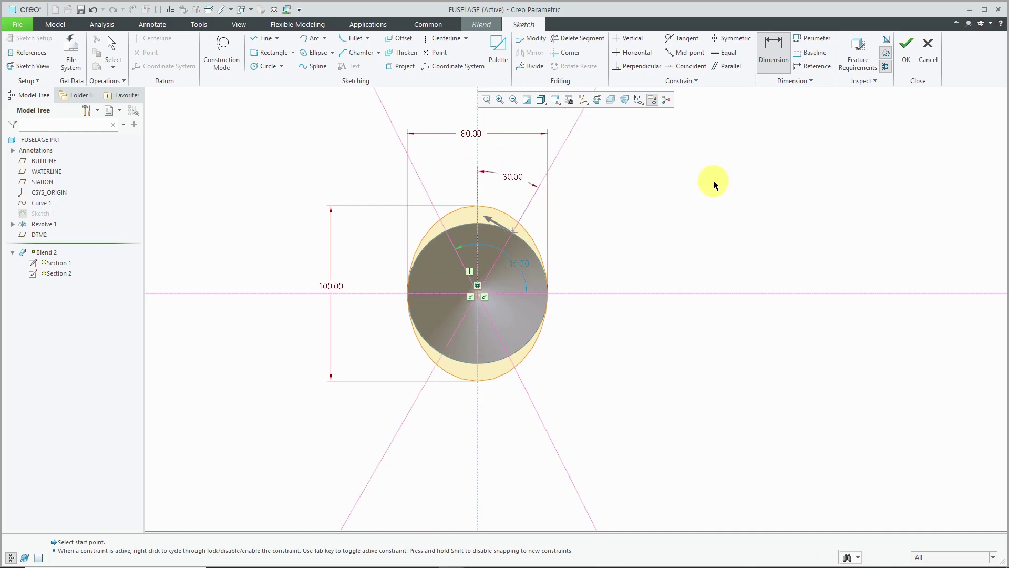
{"action": "left_click", "coordinate": [469, 161]}
{"action": "middle_click", "coordinate": [447, 169]}
{"action": "type", "text": "30"}
{"action": "key", "text": "Return"}
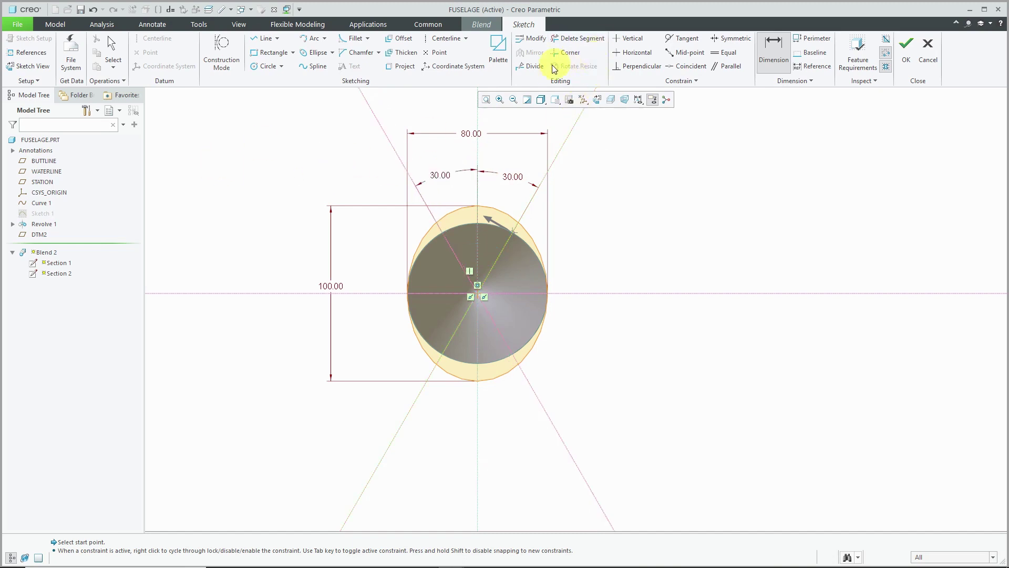
Step: Divide the ellipse at its four intersections with the centerlines and finish the Section 2 sketch
{"action": "left_click", "coordinate": [532, 65]}
{"action": "left_click", "coordinate": [523, 226]}
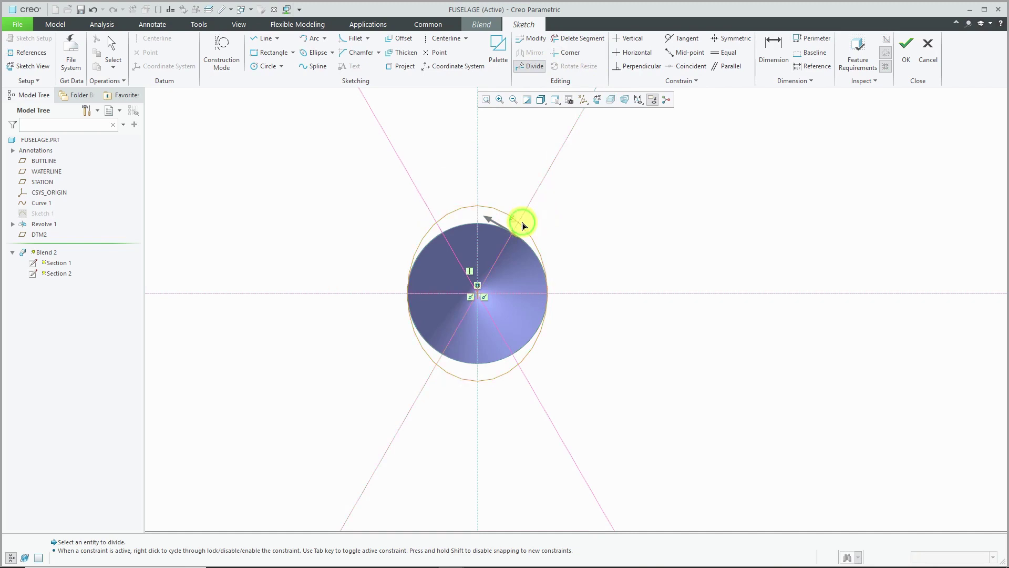
{"action": "left_click", "coordinate": [434, 224]}
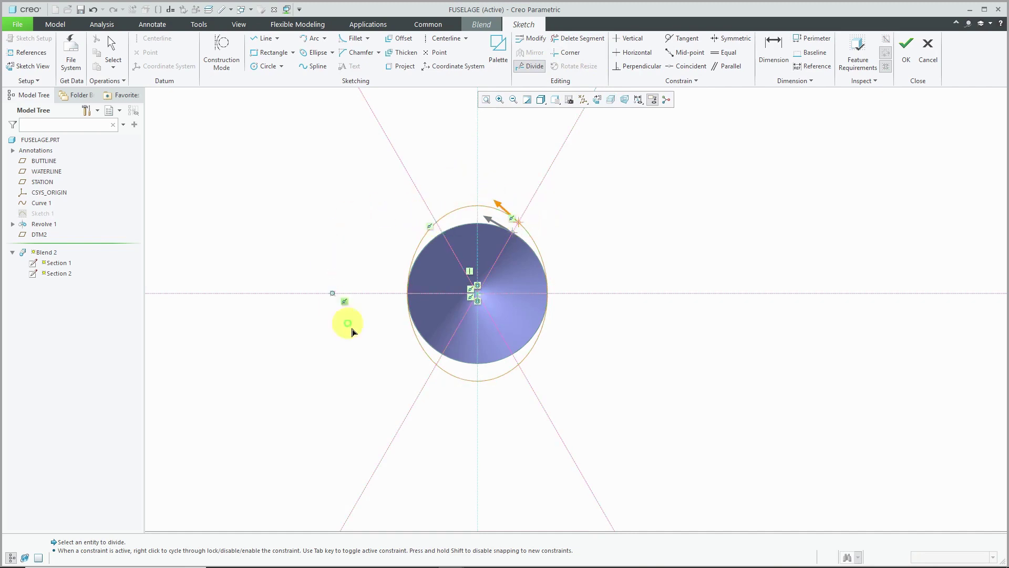
{"action": "left_click", "coordinate": [431, 367]}
{"action": "left_click", "coordinate": [514, 368]}
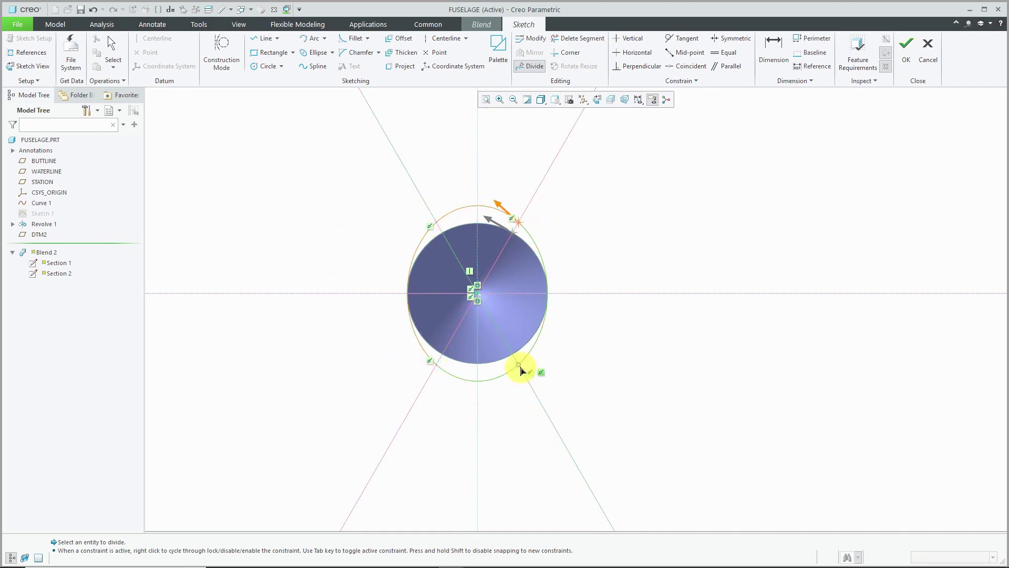
{"action": "middle_click", "coordinate": [647, 322]}
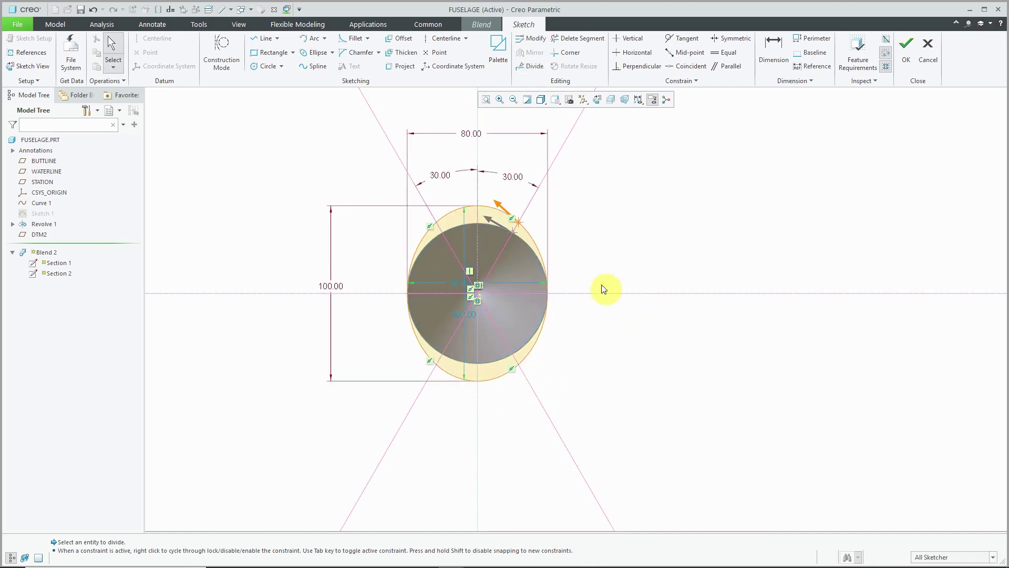
{"action": "left_click", "coordinate": [515, 221]}
{"action": "left_click", "coordinate": [904, 64]}
Step: Insert a third sketched section after Section 2 in the blend
{"action": "mouse_move", "coordinate": [420, 267]}
{"action": "middle_mouse_down"}
{"action": "mouse_move", "coordinate": [472, 266]}
{"action": "mouse_move", "coordinate": [508, 288]}
{"action": "mouse_move", "coordinate": [473, 286]}
{"action": "middle_mouse_up"}
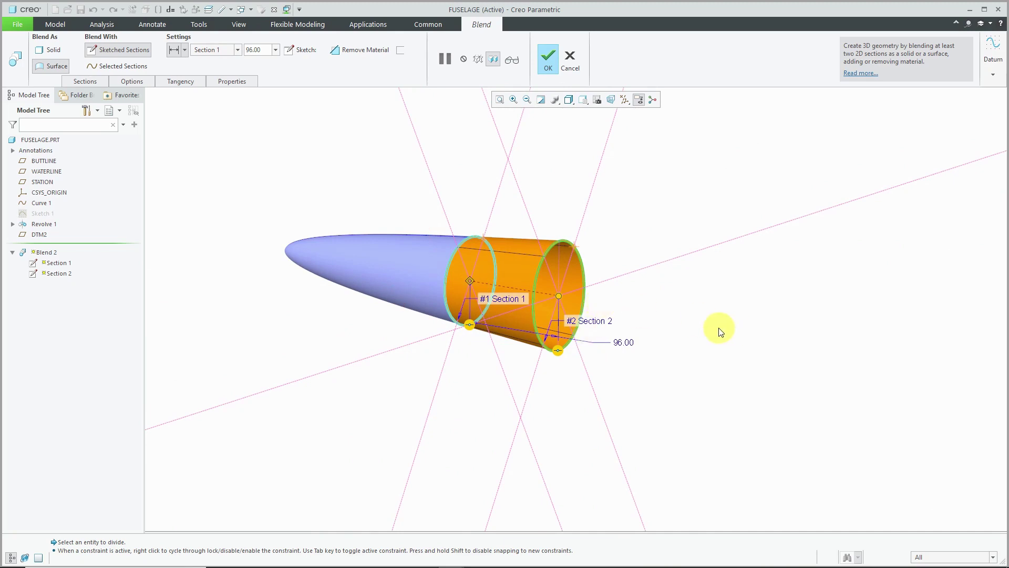
{"action": "left_click", "coordinate": [86, 81]}
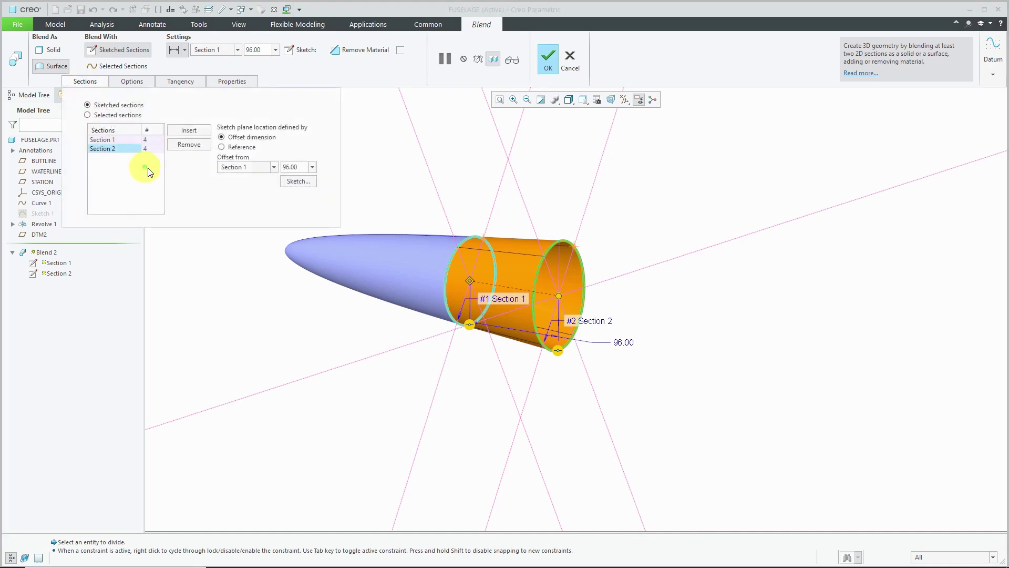
{"action": "left_click", "coordinate": [183, 130]}
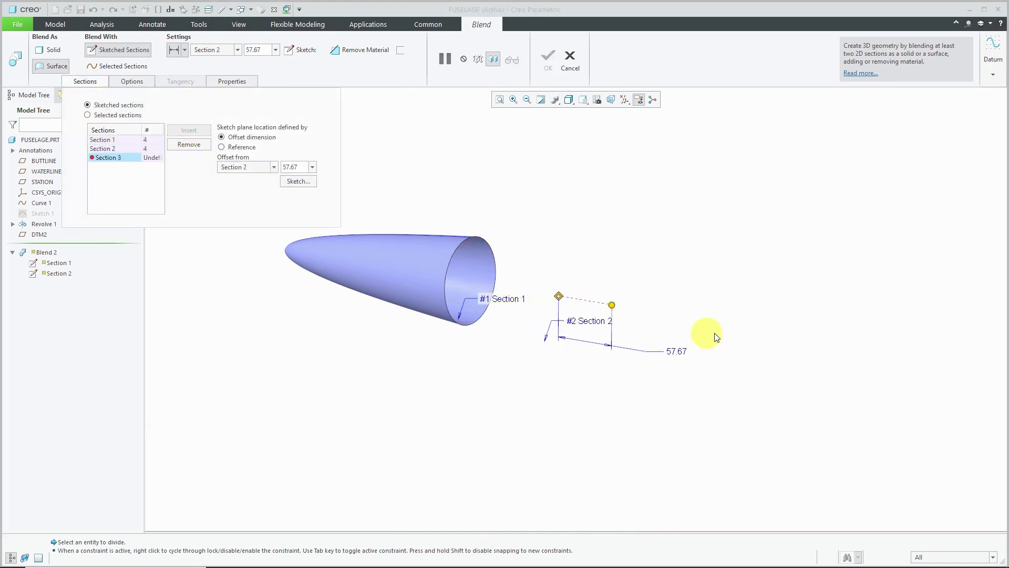
Step: Set the offset of Section 3 from Section 2 to 120
{"action": "left_click_drag", "start_coordinate": [614, 306], "coordinate": [669, 314]}
{"action": "double_click", "coordinate": [744, 362]}
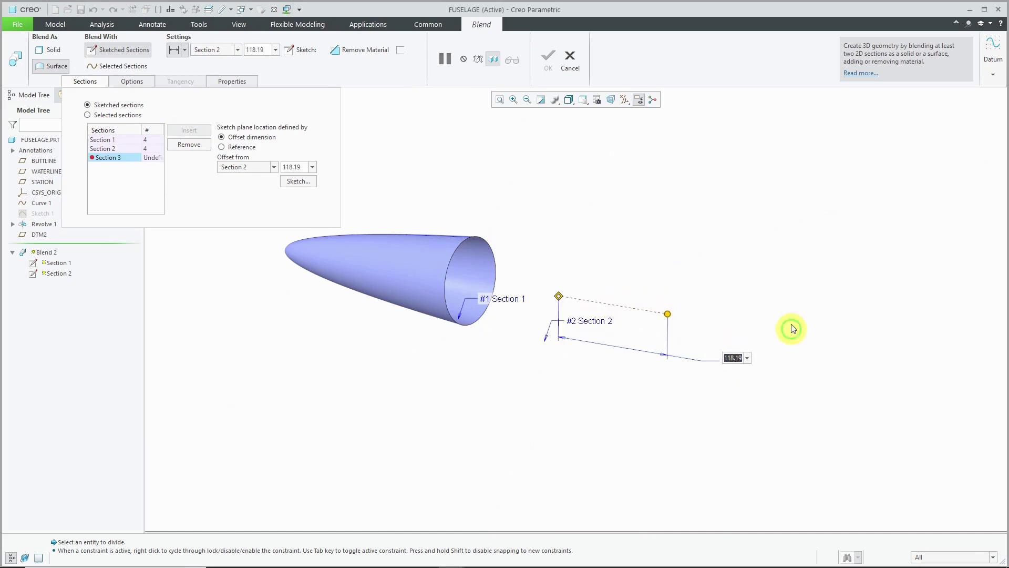
{"action": "type", "text": "120"}
{"action": "left_click", "coordinate": [795, 297]}
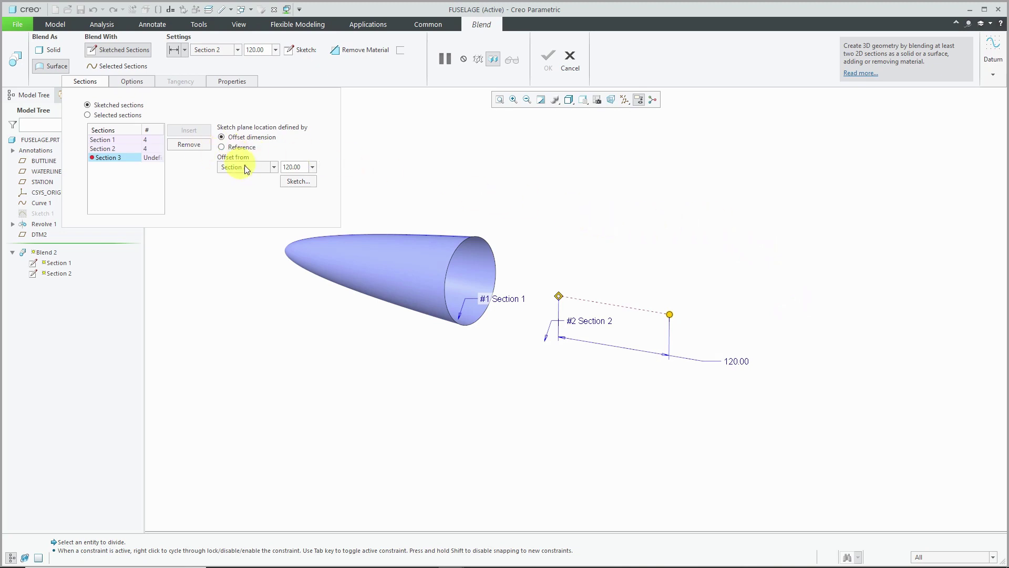
Step: Open the Section 3 sketch, show the datum planes and add the BUTTLINE plane as a sketch reference
{"action": "left_click", "coordinate": [298, 181]}
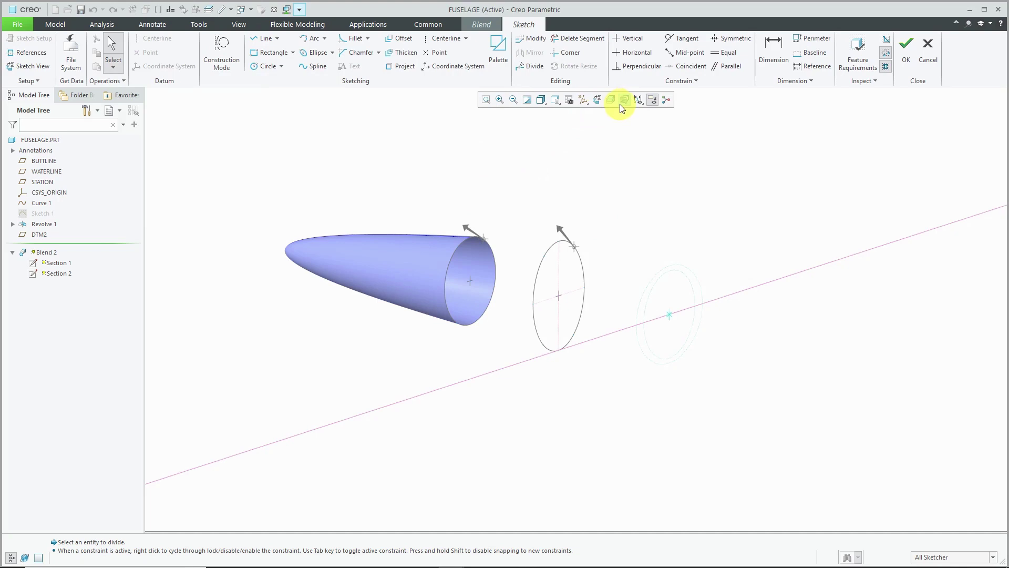
{"action": "left_click", "coordinate": [584, 103]}
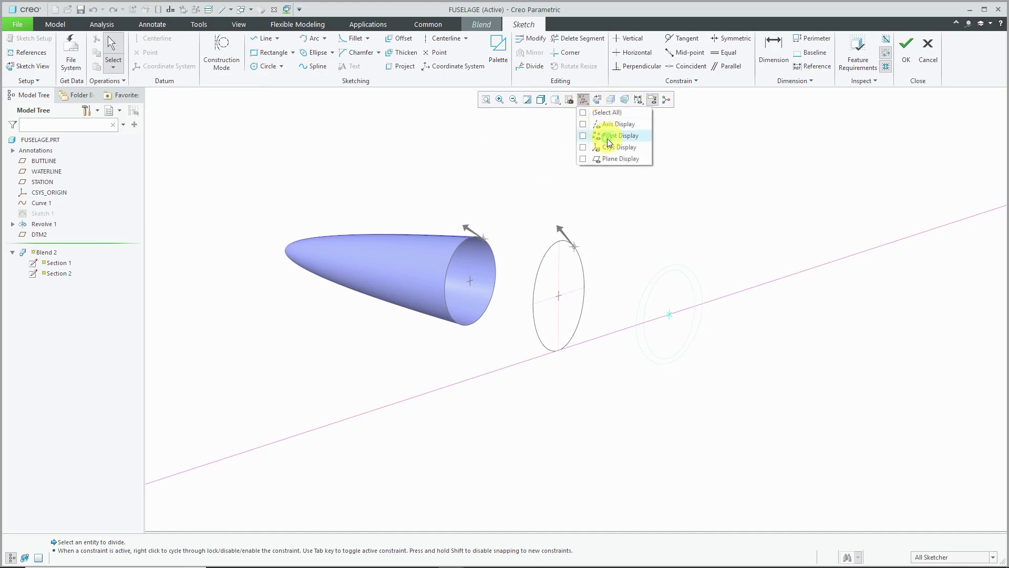
{"action": "left_click", "coordinate": [613, 158]}
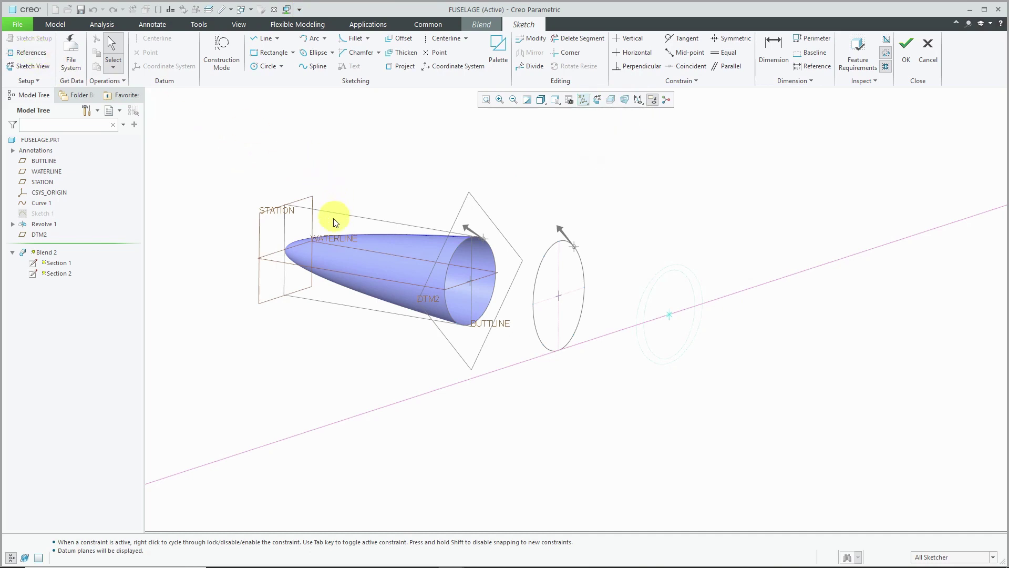
{"action": "left_click", "coordinate": [27, 52]}
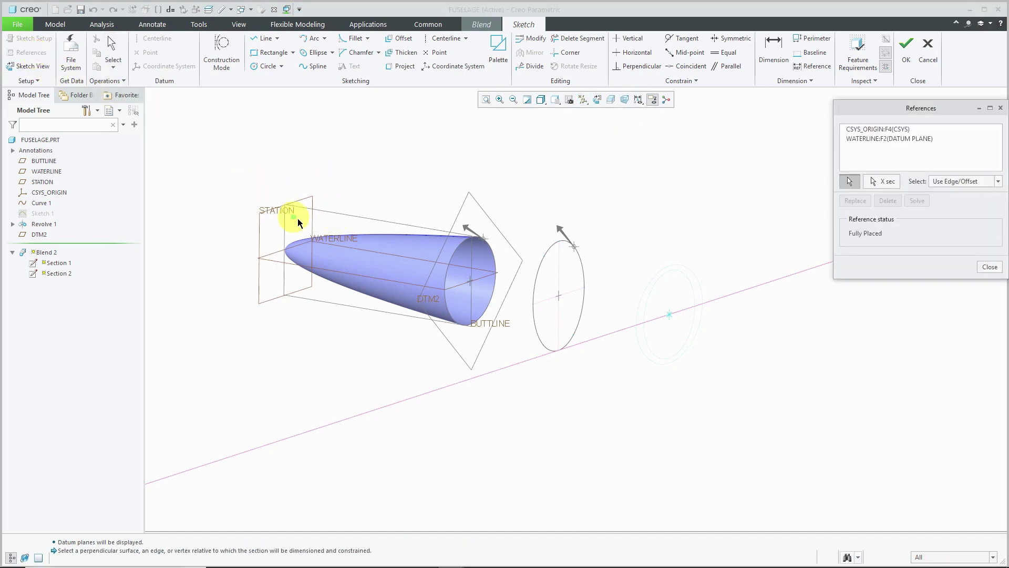
{"action": "left_click", "coordinate": [330, 213]}
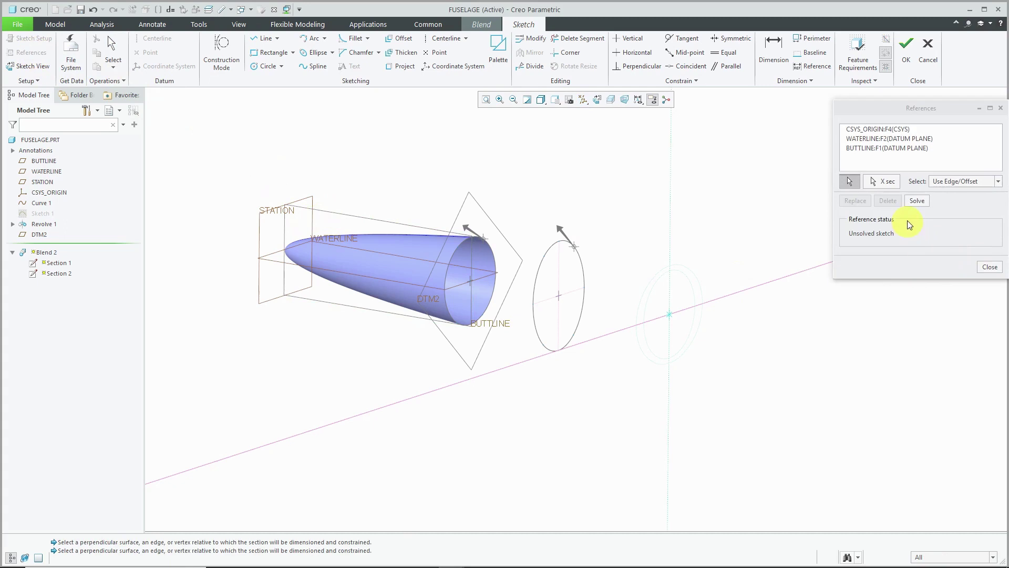
{"action": "left_click", "coordinate": [917, 201]}
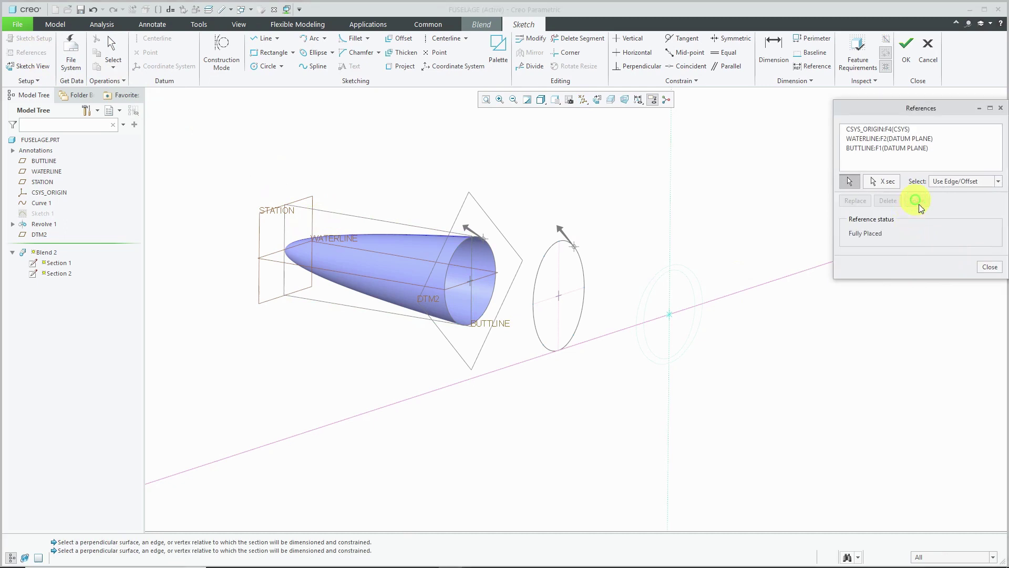
{"action": "left_click", "coordinate": [990, 267]}
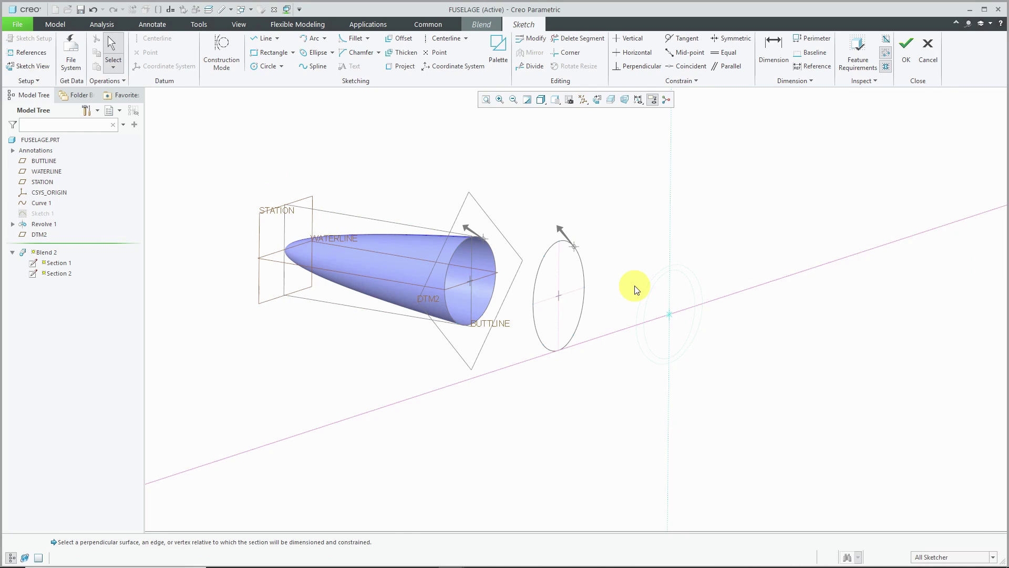
Step: Hide the datum planes and draw an ellipse centred on the reference intersection with its major axis vertical
{"action": "left_click", "coordinate": [597, 101]}
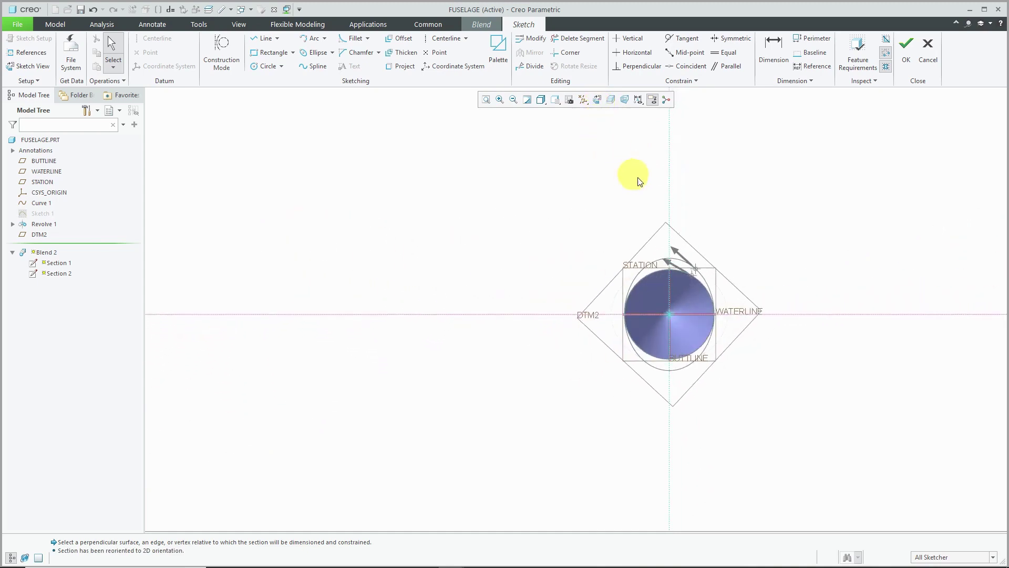
{"action": "scroll", "coordinate": [869, 318], "scroll_direction": "down", "scroll_amount": 3}
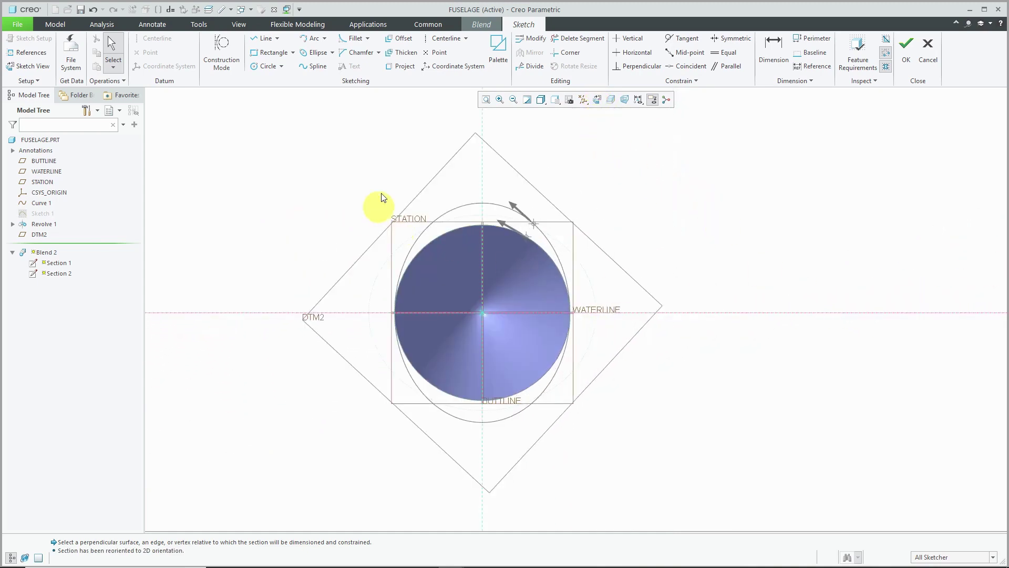
{"action": "left_click", "coordinate": [584, 102]}
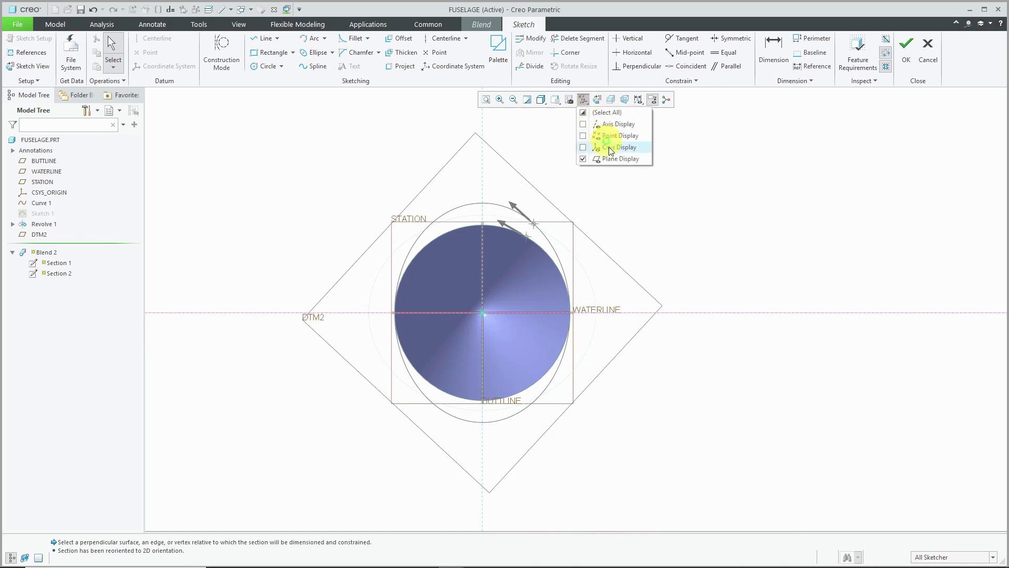
{"action": "left_click", "coordinate": [611, 159]}
{"action": "left_click", "coordinate": [317, 53]}
{"action": "left_click", "coordinate": [486, 321]}
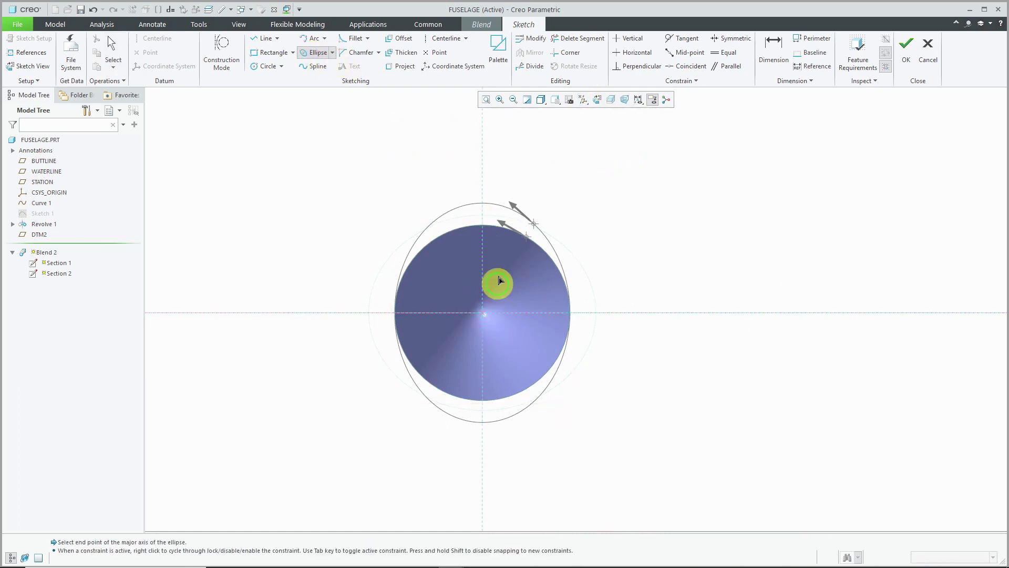
{"action": "left_click", "coordinate": [484, 190]}
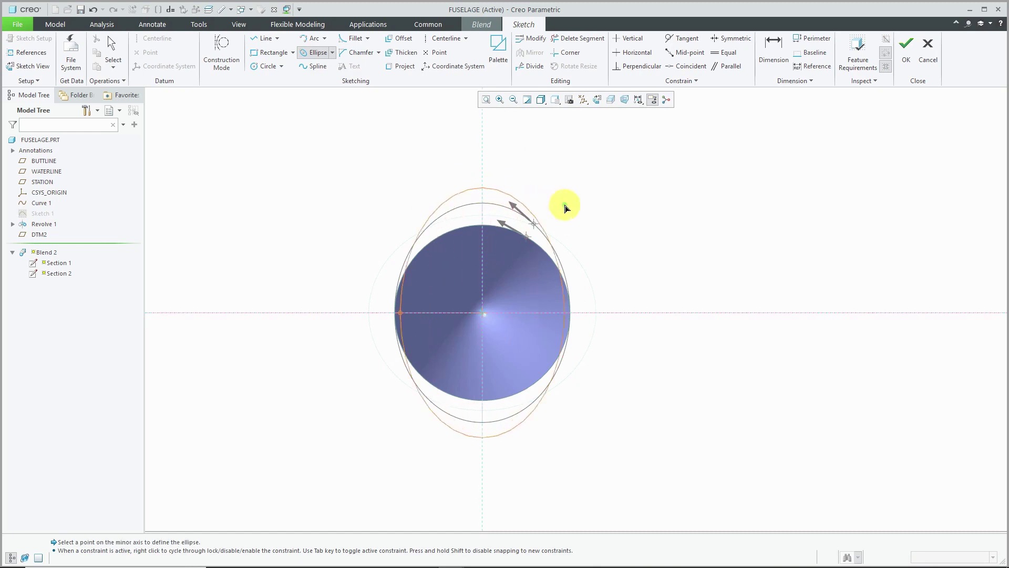
{"action": "left_click", "coordinate": [599, 226]}
{"action": "middle_click", "coordinate": [610, 252]}
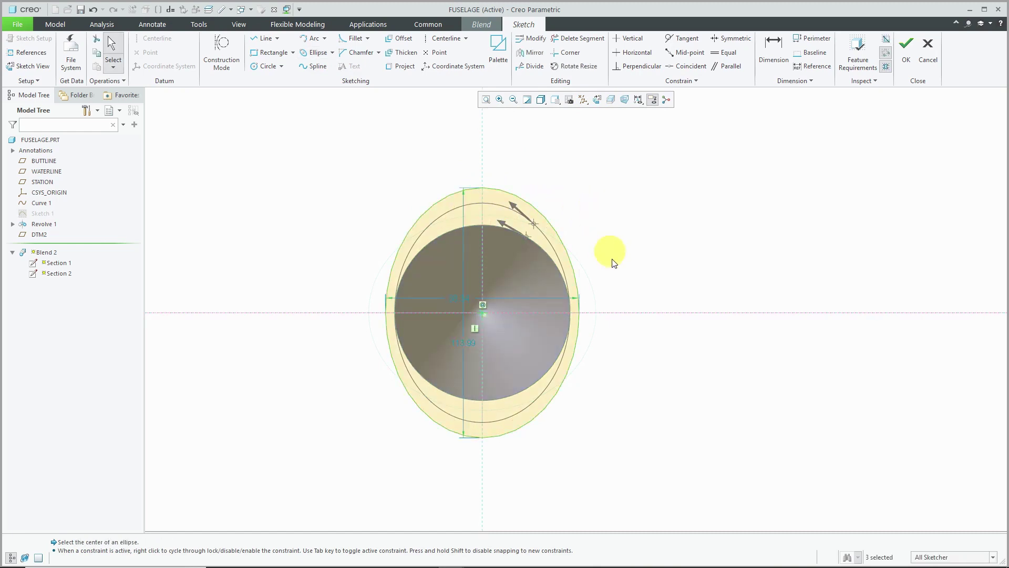
Step: Set the ellipse's horizontal width to 80 and its vertical height to 100
{"action": "double_click", "coordinate": [463, 298]}
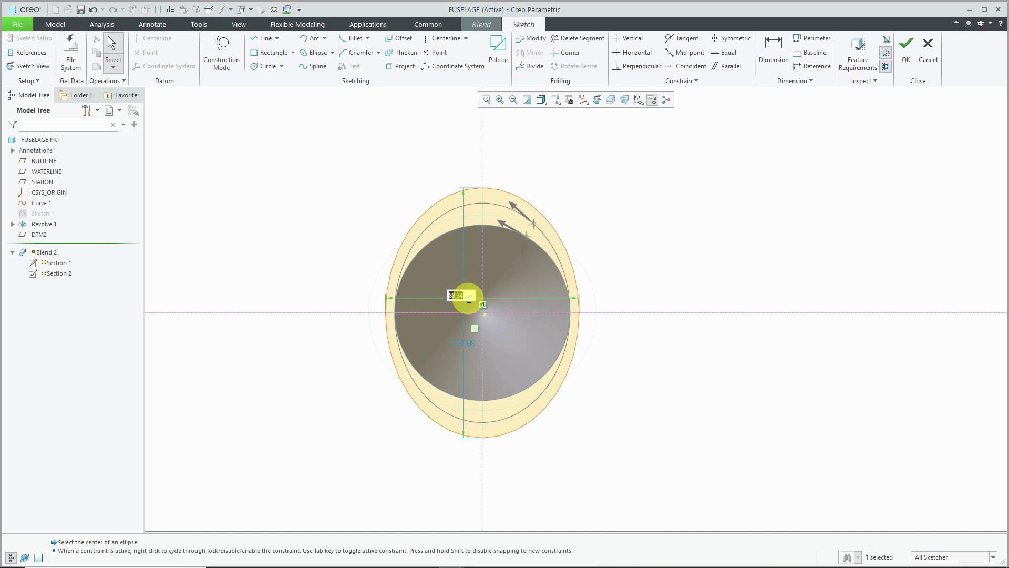
{"action": "type", "text": "80"}
{"action": "key", "text": "Return"}
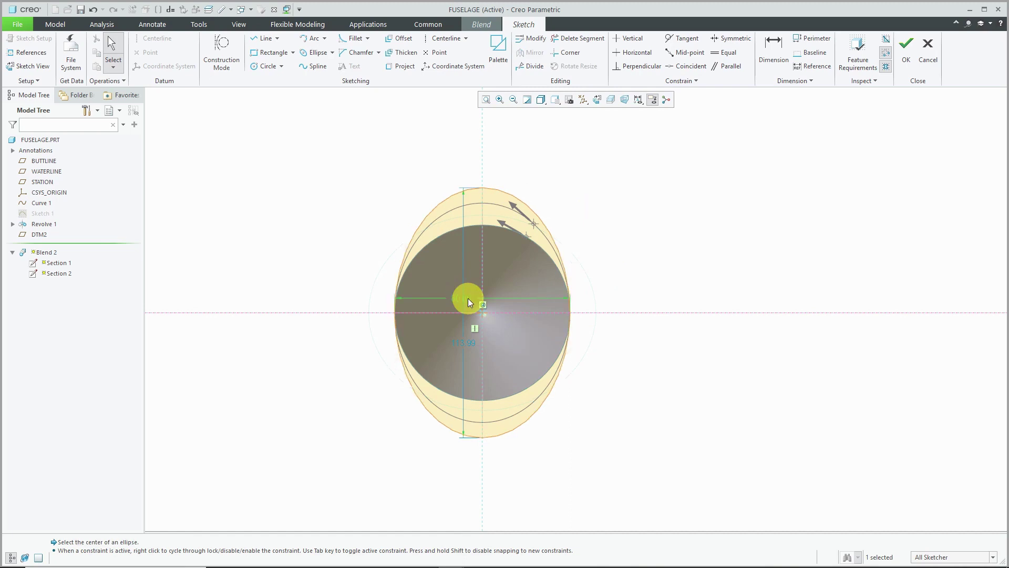
{"action": "double_click", "coordinate": [469, 345]}
{"action": "type", "text": "100"}
{"action": "key", "text": "Return"}
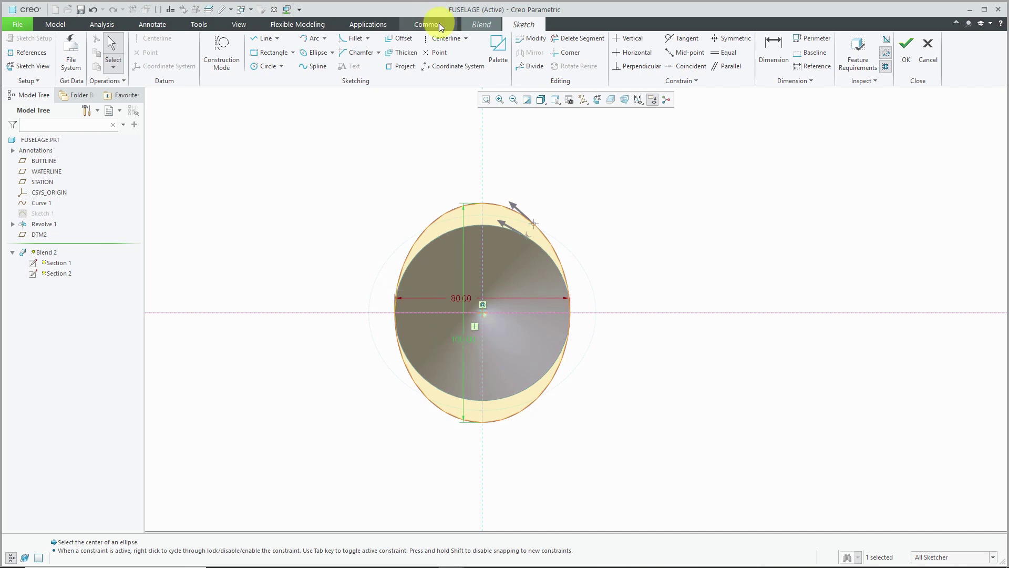
Step: Draw two crossing centerlines through the centre of the Section 3 ellipse, one slanting to each side of the vertical reference
{"action": "left_click", "coordinate": [444, 38]}
{"action": "left_click", "coordinate": [483, 313]}
{"action": "left_click", "coordinate": [533, 223]}
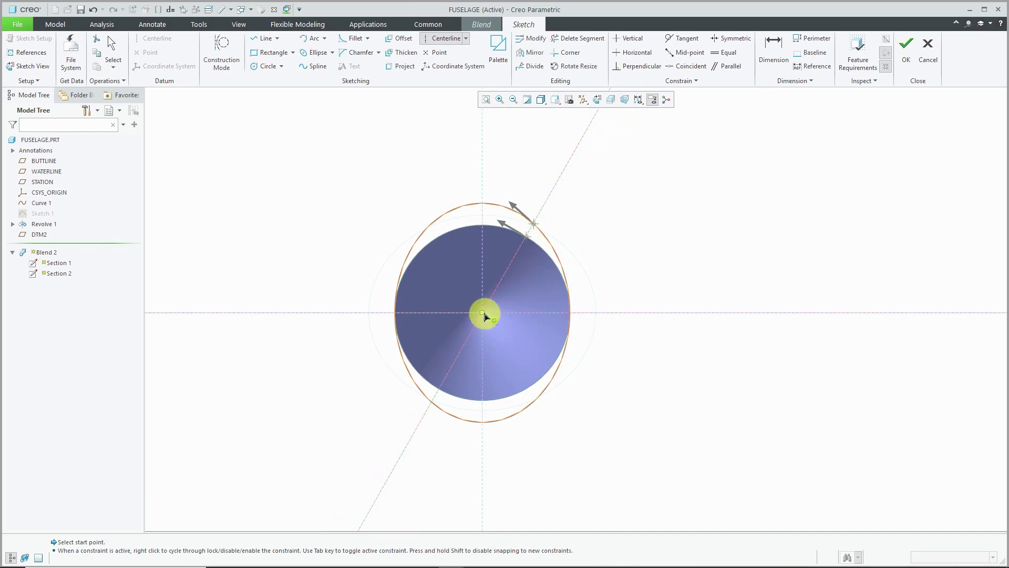
{"action": "left_click", "coordinate": [483, 314]}
{"action": "left_click", "coordinate": [444, 243]}
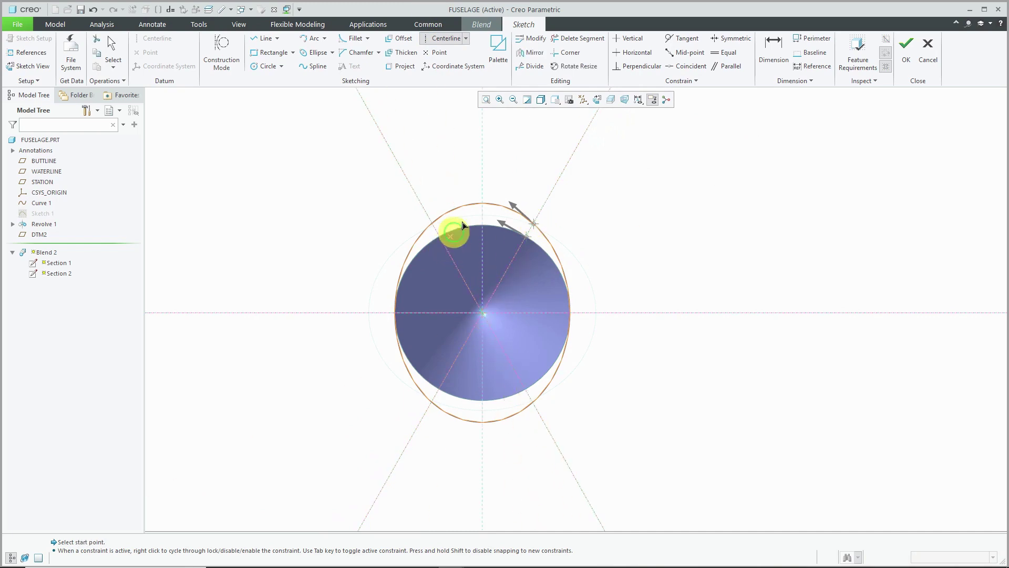
{"action": "middle_click", "coordinate": [658, 213]}
Step: Dimension each slanted centerline in the Section 3 sketch at 30 degrees from the vertical reference
{"action": "left_click", "coordinate": [773, 50]}
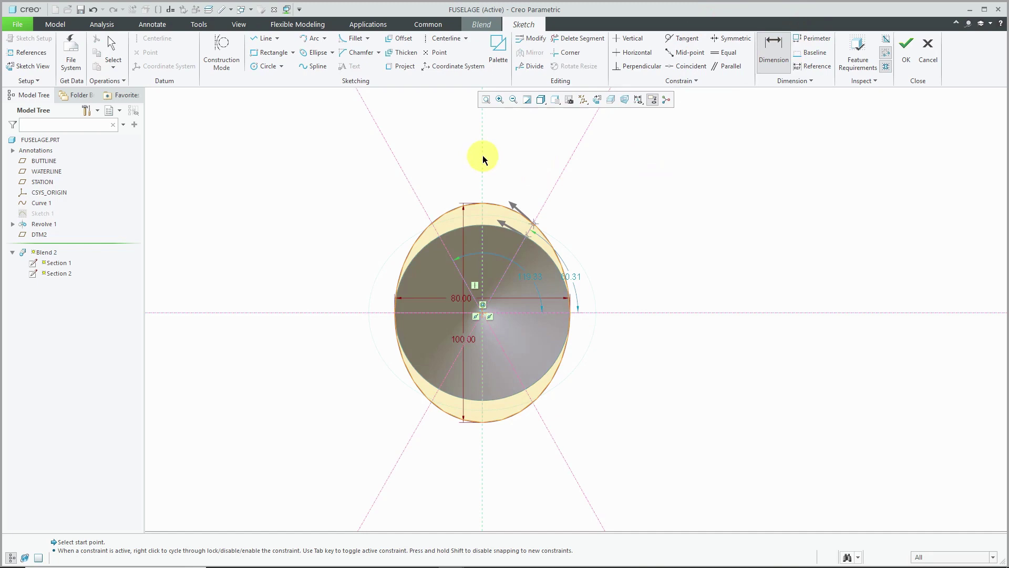
{"action": "left_click", "coordinate": [548, 181]}
{"action": "middle_click", "coordinate": [518, 169]}
{"action": "middle_click", "coordinate": [590, 154]}
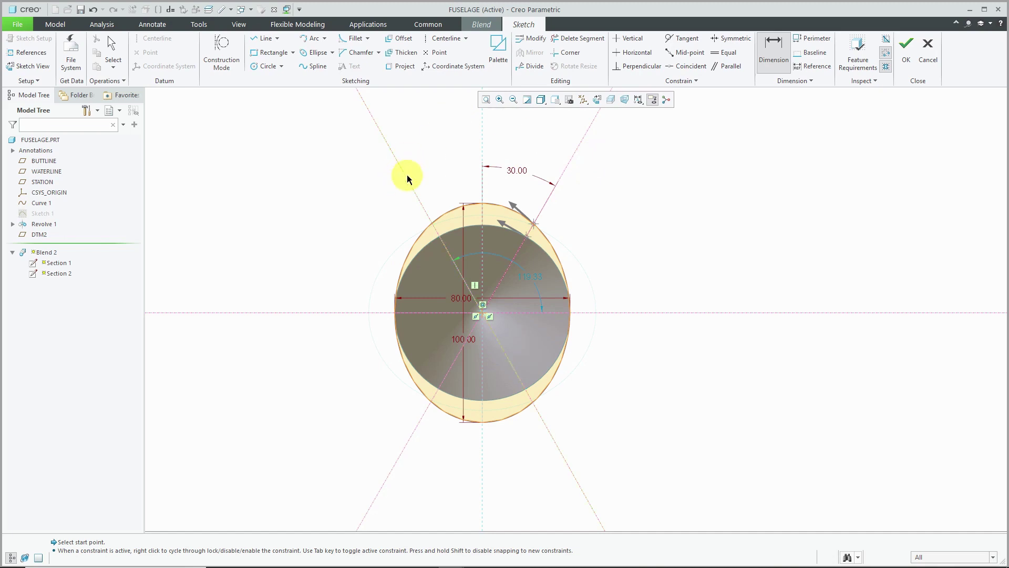
{"action": "left_click", "coordinate": [445, 183]}
{"action": "middle_click", "coordinate": [445, 178]}
{"action": "type", "text": "30"}
{"action": "key", "text": "Return"}
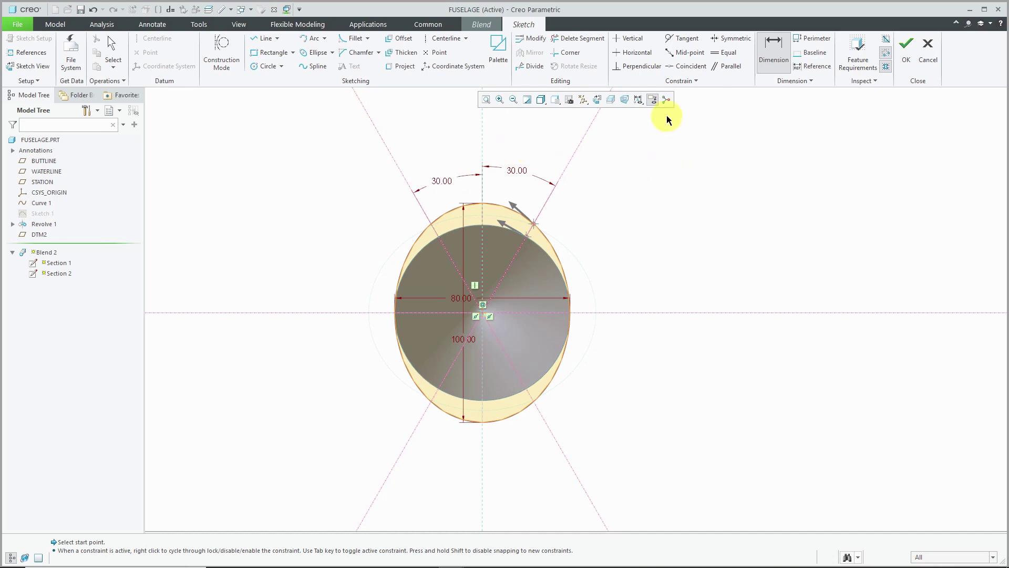
Step: Divide the Section 3 ellipse at its four intersections with the slanted centerlines
{"action": "left_click", "coordinate": [534, 66]}
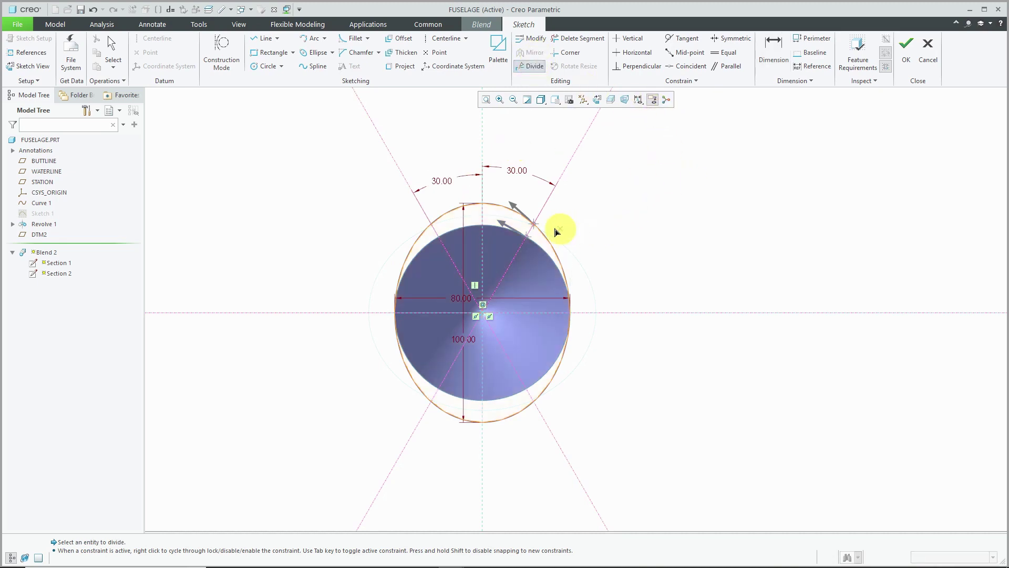
{"action": "left_click", "coordinate": [532, 220]}
{"action": "left_click", "coordinate": [425, 227]}
{"action": "left_click", "coordinate": [431, 402]}
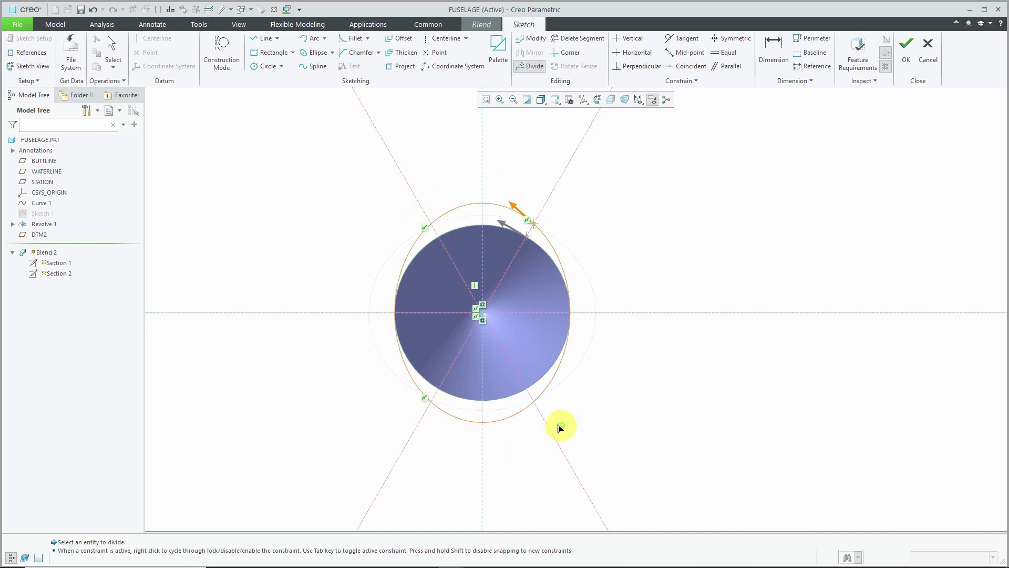
{"action": "left_click", "coordinate": [537, 407]}
{"action": "middle_click", "coordinate": [655, 256]}
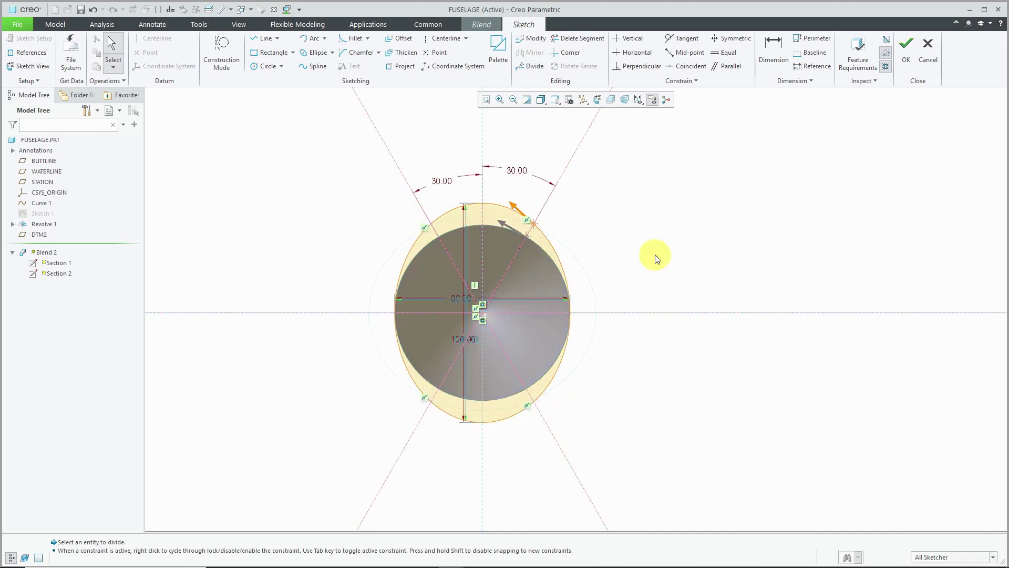
Step: Check the start point alignment with the earlier sections, accept the Section 3 sketch and view the three-section blend preview
{"action": "middle_click_drag", "start_coordinate": [552, 225], "coordinate": [570, 236]}
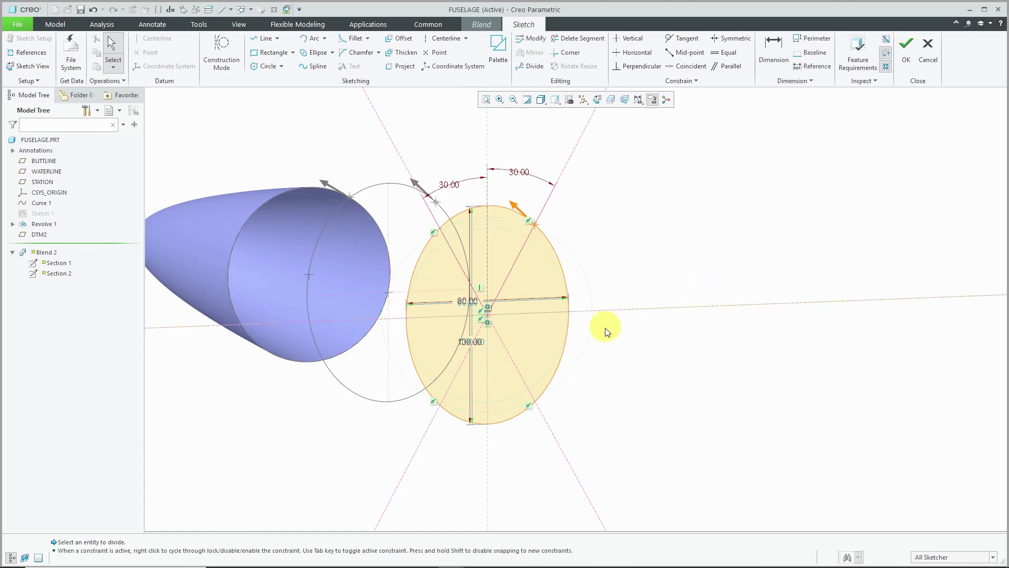
{"action": "left_click", "coordinate": [537, 405]}
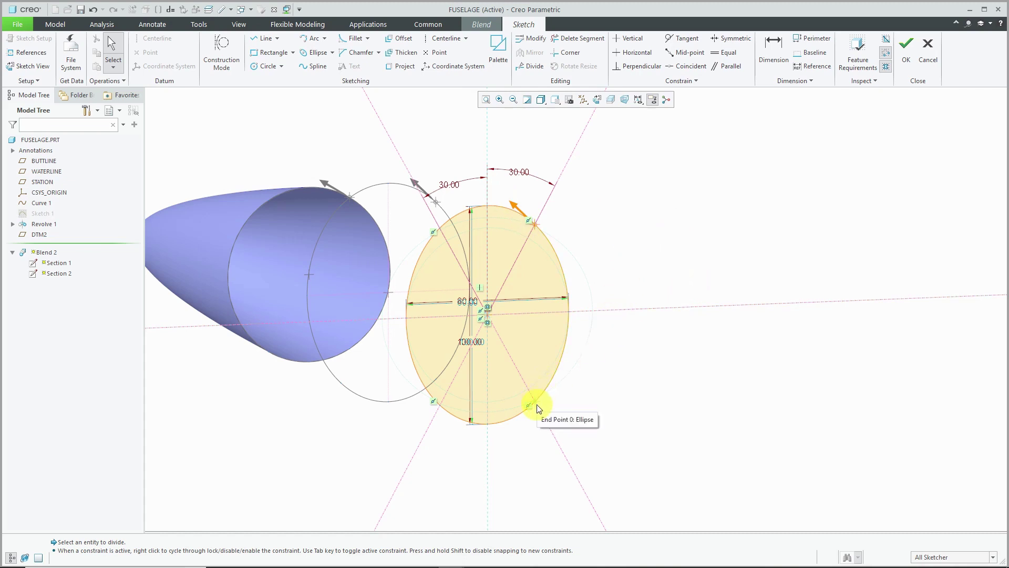
{"action": "right_click", "coordinate": [711, 256]}
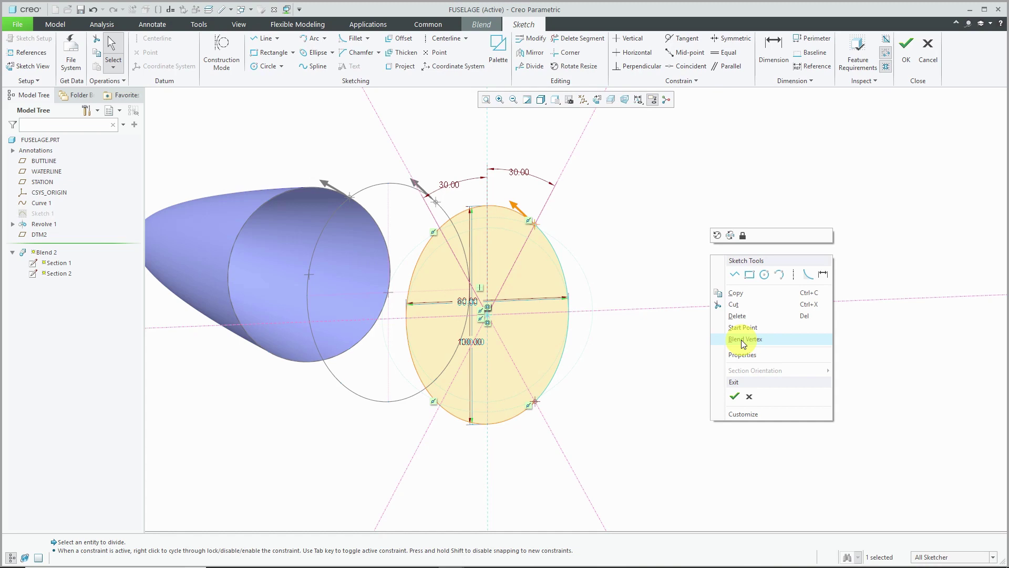
{"action": "left_click", "coordinate": [735, 397]}
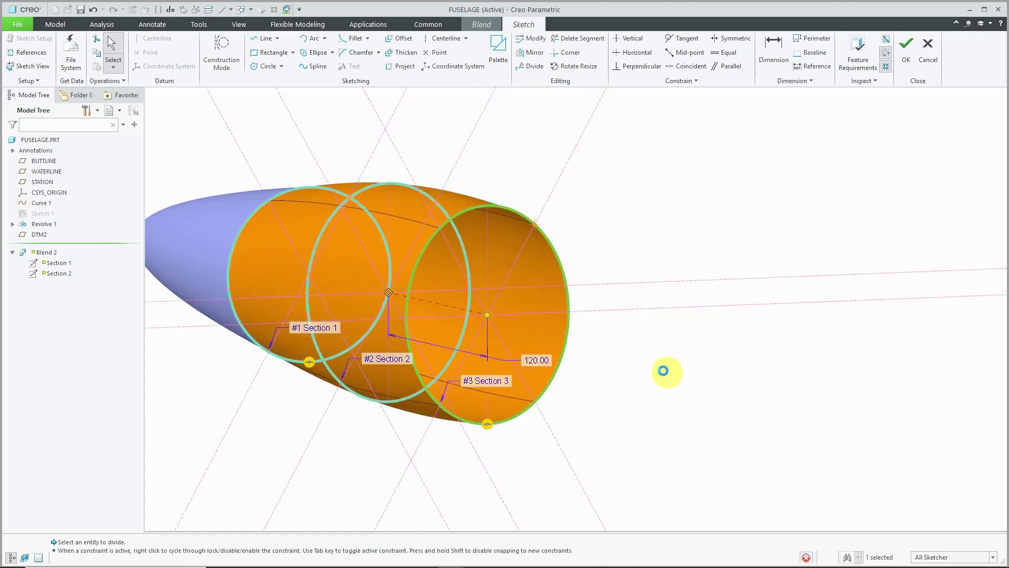
{"action": "middle_click_drag", "start_coordinate": [664, 371], "coordinate": [559, 354]}
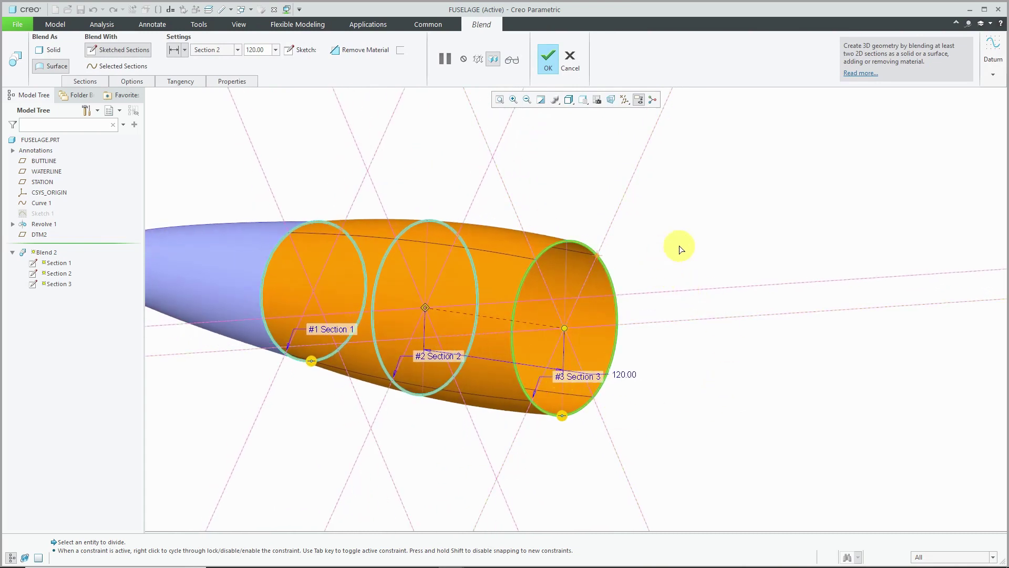
Step: Insert a fourth sketched section in the blend and set its offset from Section 3 to 160
{"action": "left_click", "coordinate": [84, 80]}
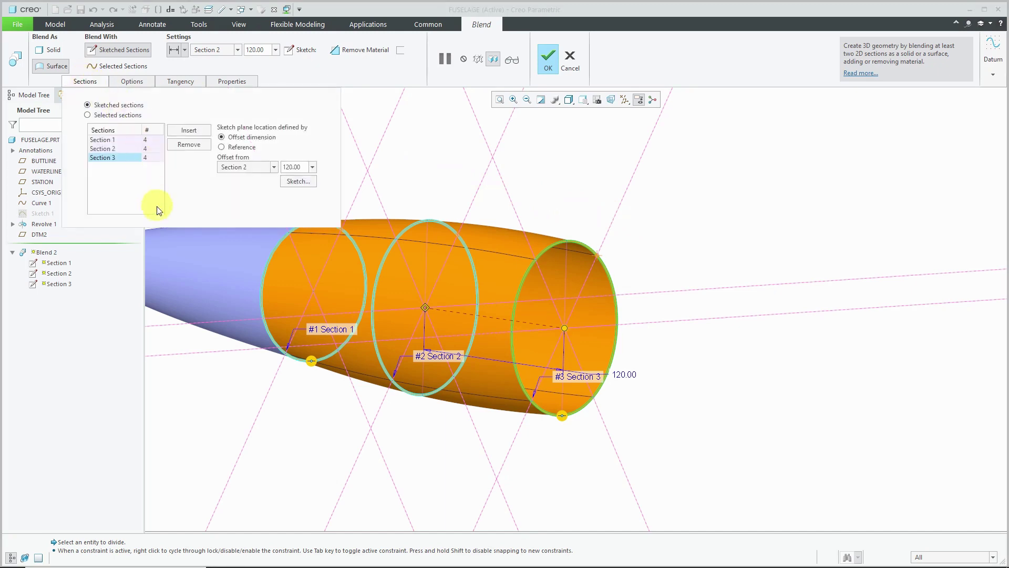
{"action": "left_click", "coordinate": [188, 131]}
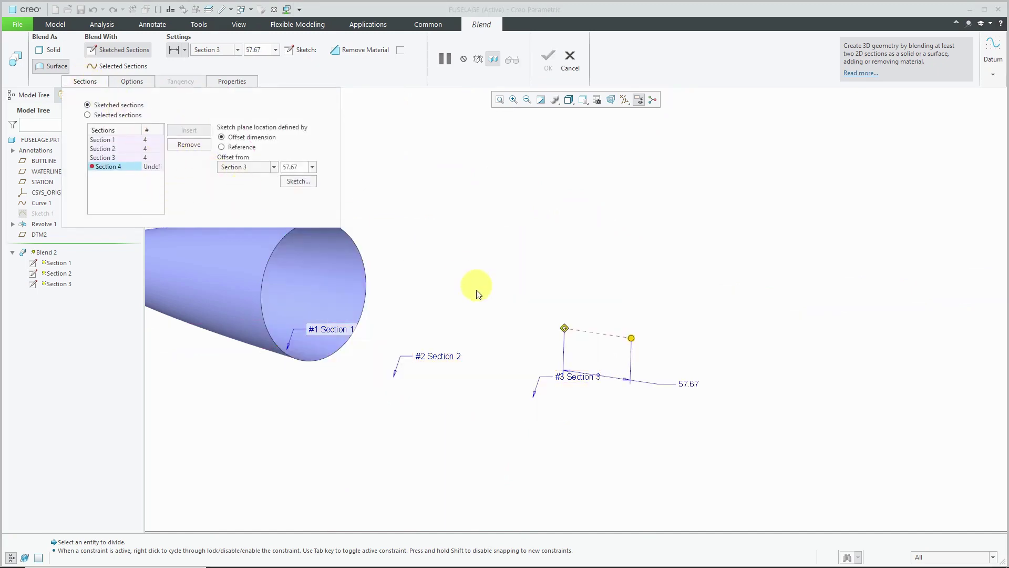
{"action": "left_click_drag", "start_coordinate": [632, 339], "coordinate": [765, 367]}
{"action": "double_click", "coordinate": [666, 384]}
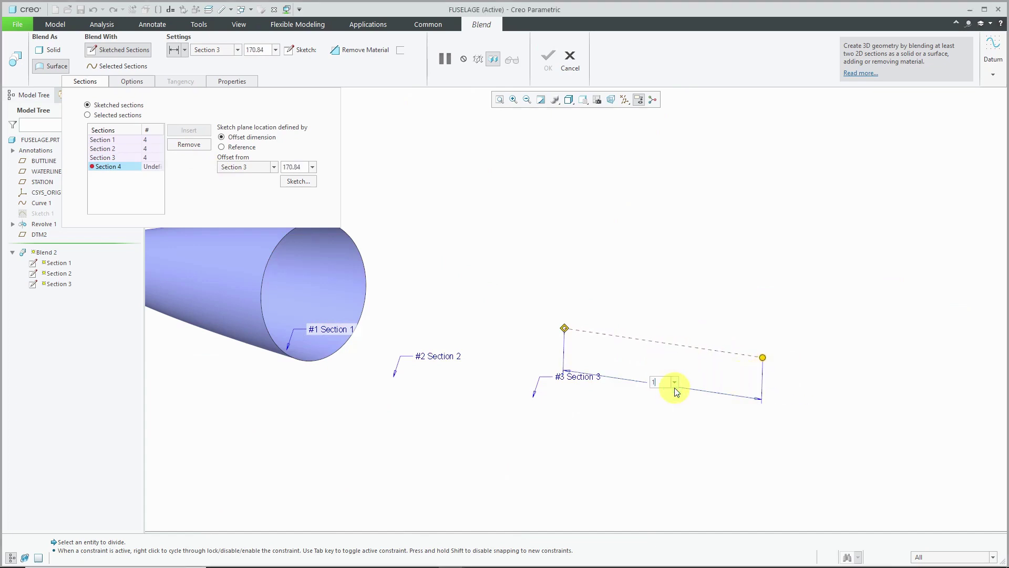
{"action": "key", "text": "Return"}
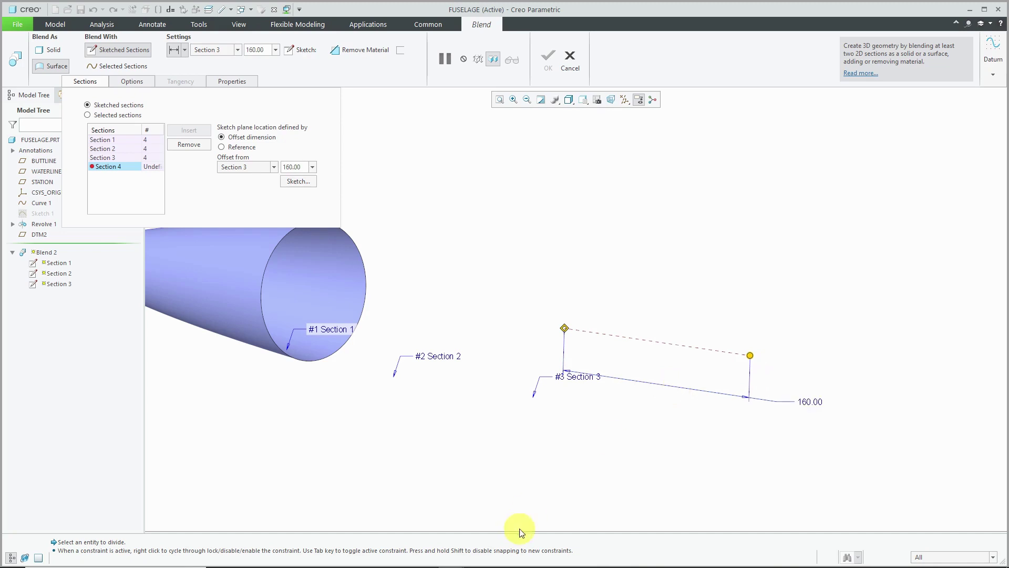
Step: Open the Section 4 sketch, add the BUTTLINE plane as a reference and orient the view parallel to the sketch
{"action": "left_click", "coordinate": [302, 182]}
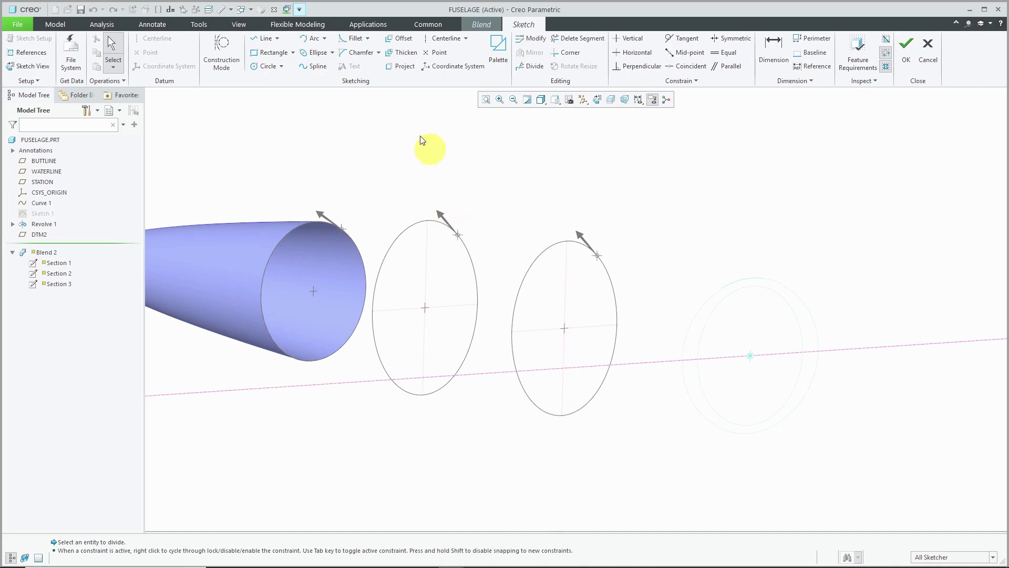
{"action": "left_click", "coordinate": [31, 53]}
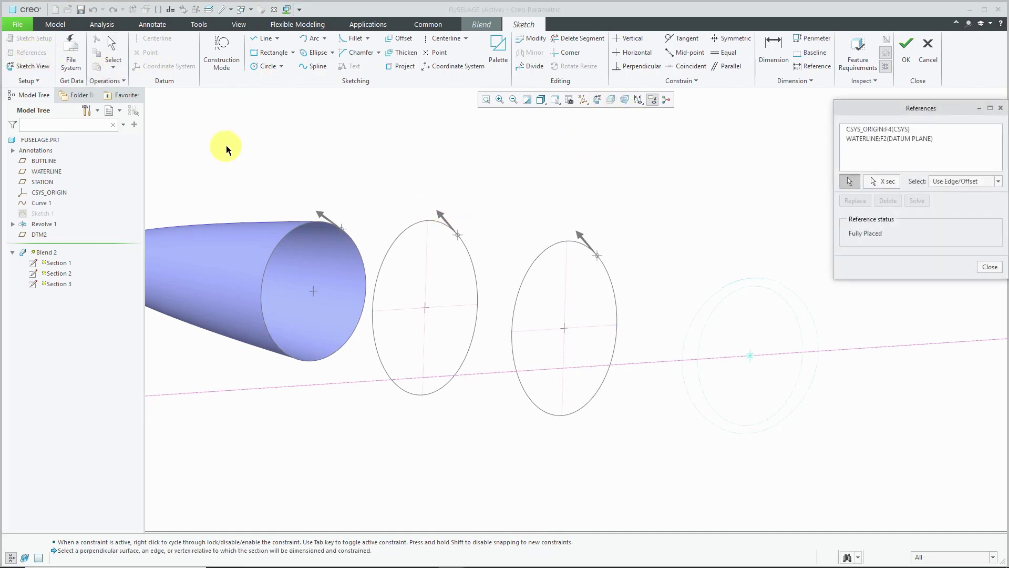
{"action": "left_click", "coordinate": [44, 160]}
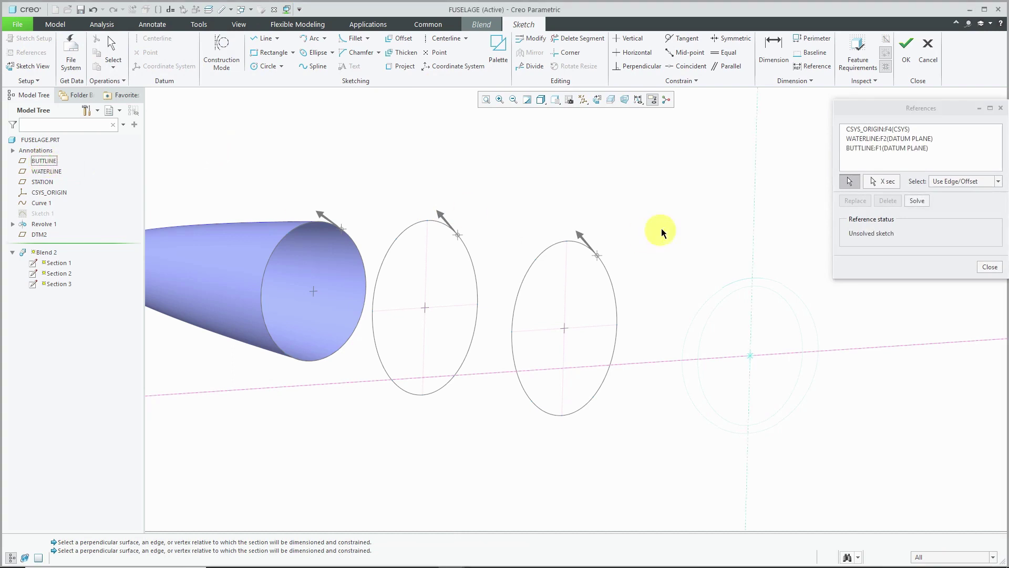
{"action": "left_click", "coordinate": [917, 200]}
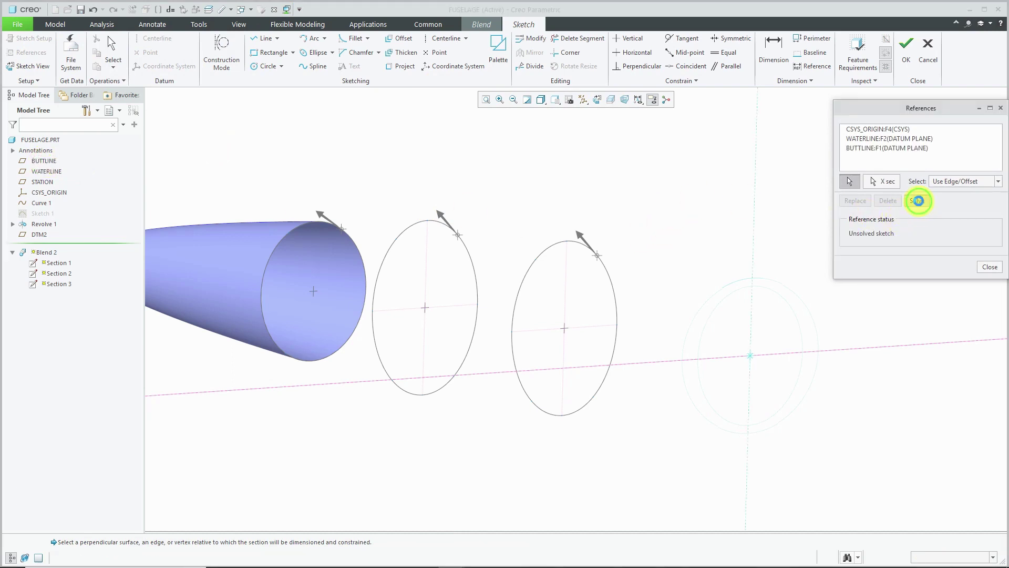
{"action": "left_click", "coordinate": [990, 268]}
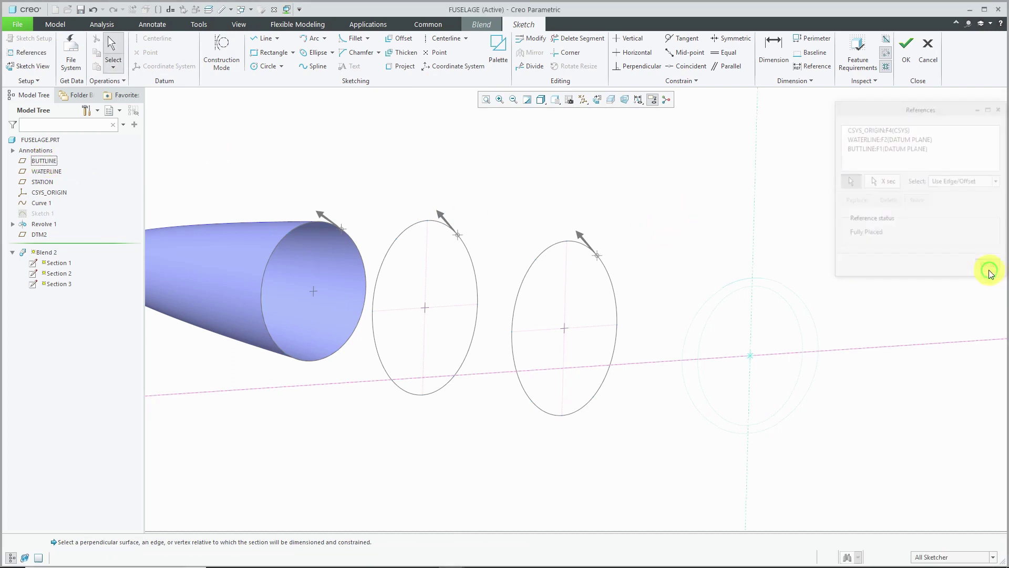
{"action": "left_click", "coordinate": [598, 100]}
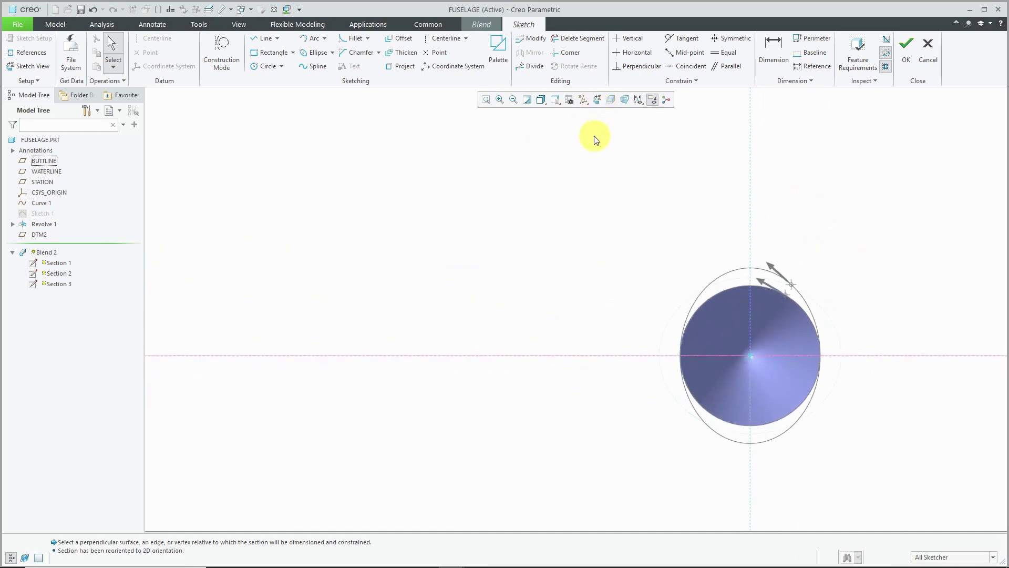
Step: Sketch an ellipse about 90 wide and 120 high centered at the intersection of the references, with its major axis vertical
{"action": "scroll", "coordinate": [463, 232], "scroll_direction": "down", "scroll_amount": 2}
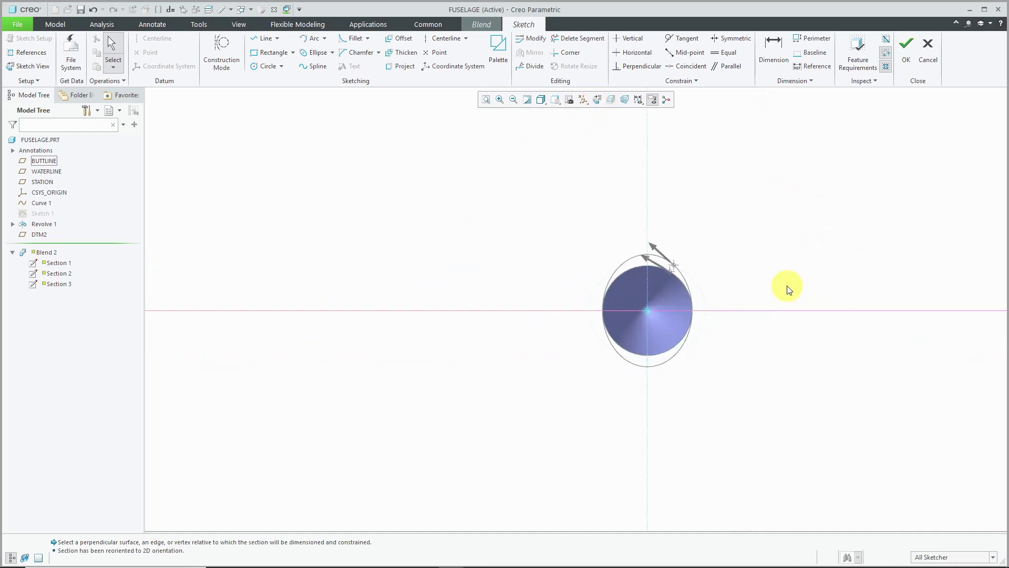
{"action": "scroll", "coordinate": [772, 281], "scroll_direction": "up", "scroll_amount": 3}
{"action": "scroll", "coordinate": [500, 398], "scroll_direction": "up", "scroll_amount": 1}
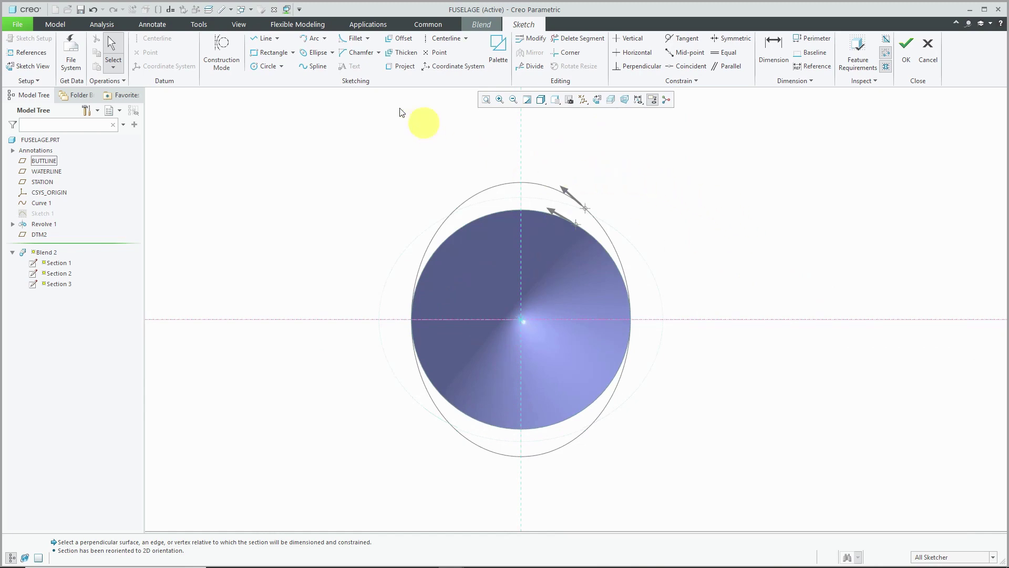
{"action": "left_click", "coordinate": [318, 53]}
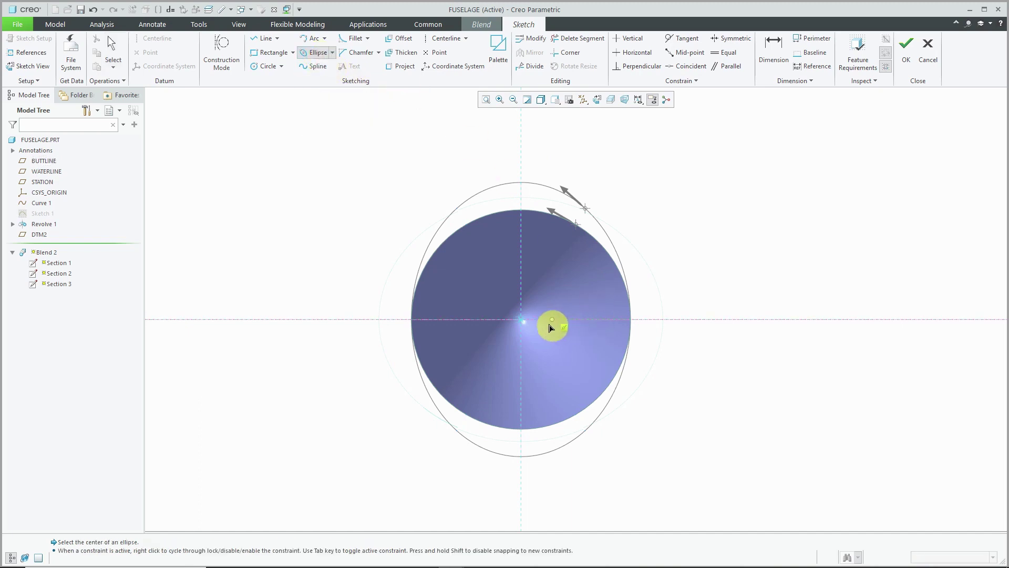
{"action": "left_click", "coordinate": [526, 322]}
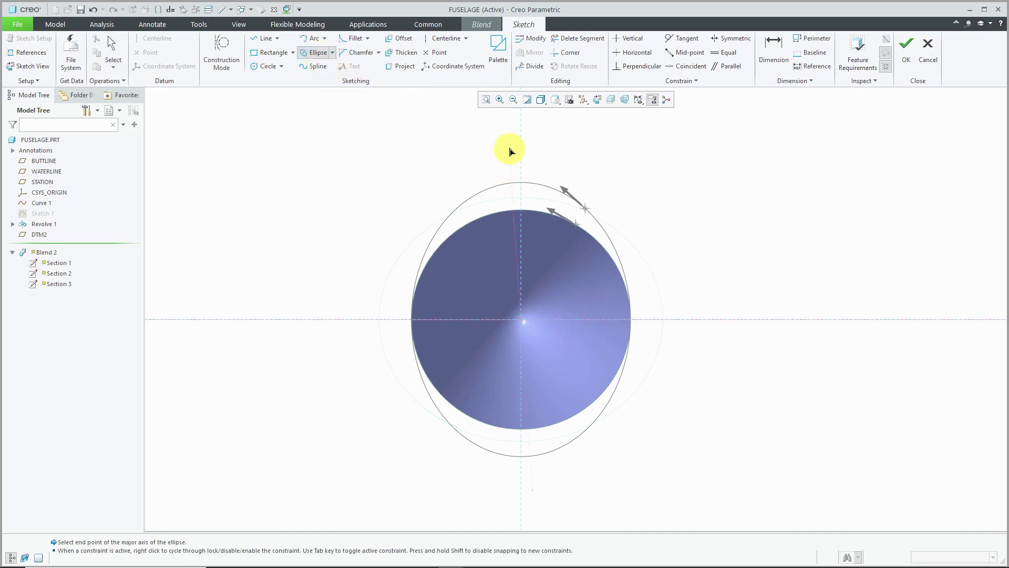
{"action": "left_click", "coordinate": [522, 157]}
{"action": "left_click", "coordinate": [648, 172]}
{"action": "middle_click", "coordinate": [696, 190]}
Step: Set the width of the Section 4 ellipse to 90
{"action": "left_click_drag", "start_coordinate": [496, 302], "coordinate": [455, 132]}
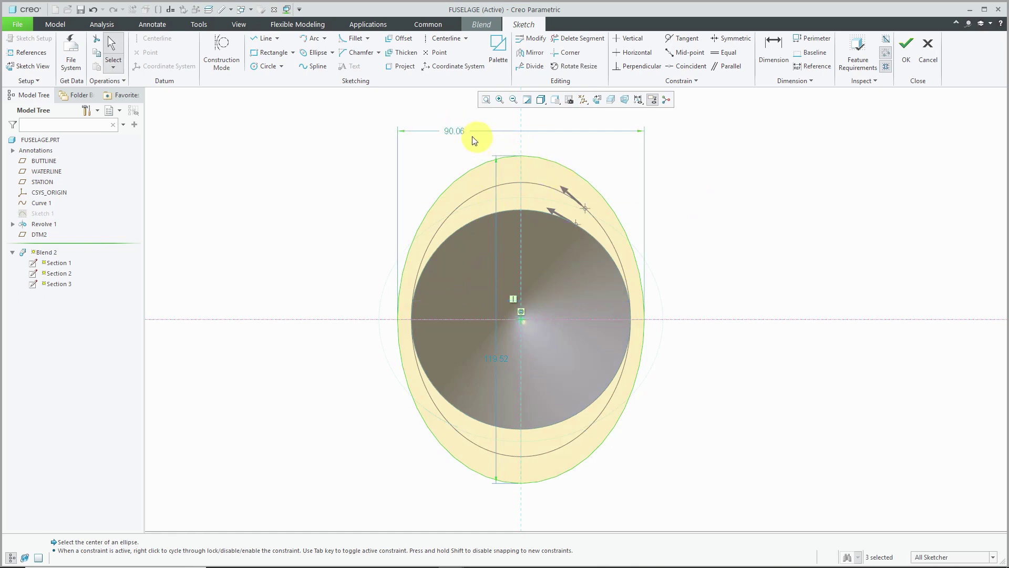
{"action": "double_click", "coordinate": [459, 132]}
{"action": "type", "text": "90"}
{"action": "key", "text": "Return"}
Step: Move the ellipse's height dimension outside the profile and set it to 120
{"action": "left_click_drag", "start_coordinate": [506, 357], "coordinate": [331, 335]}
{"action": "type", "text": "1"}
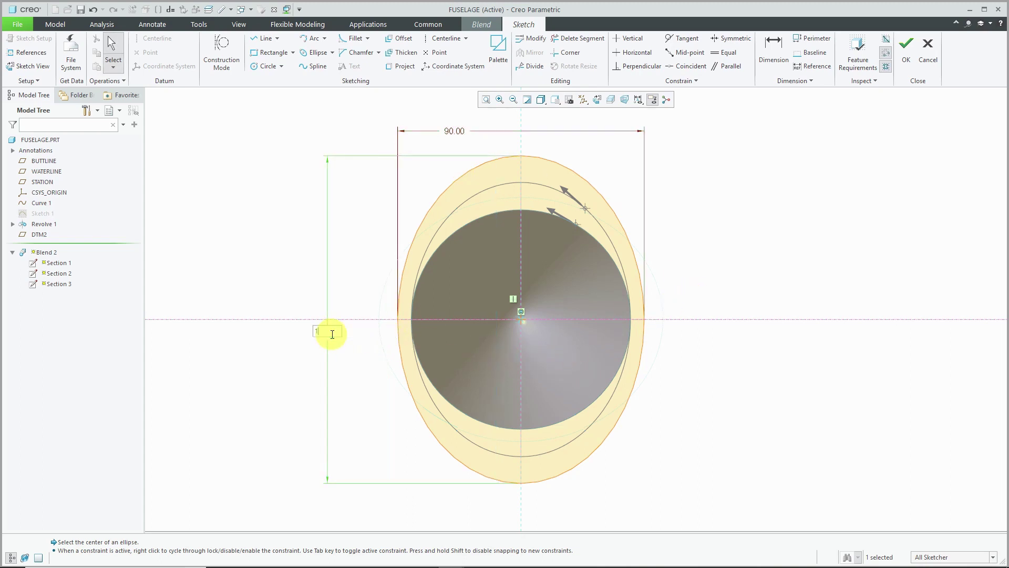
{"action": "type", "text": "20"}
{"action": "key", "text": "Return"}
Step: Set the height of the Section 4 ellipse to 100
{"action": "scroll", "coordinate": [350, 378], "scroll_direction": "down", "scroll_amount": 2}
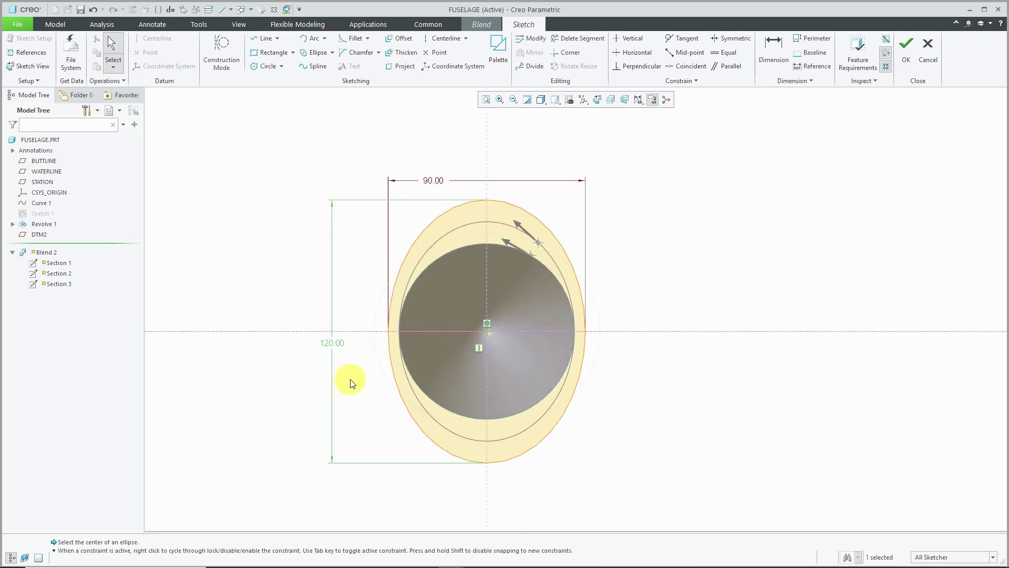
{"action": "double_click", "coordinate": [333, 342]}
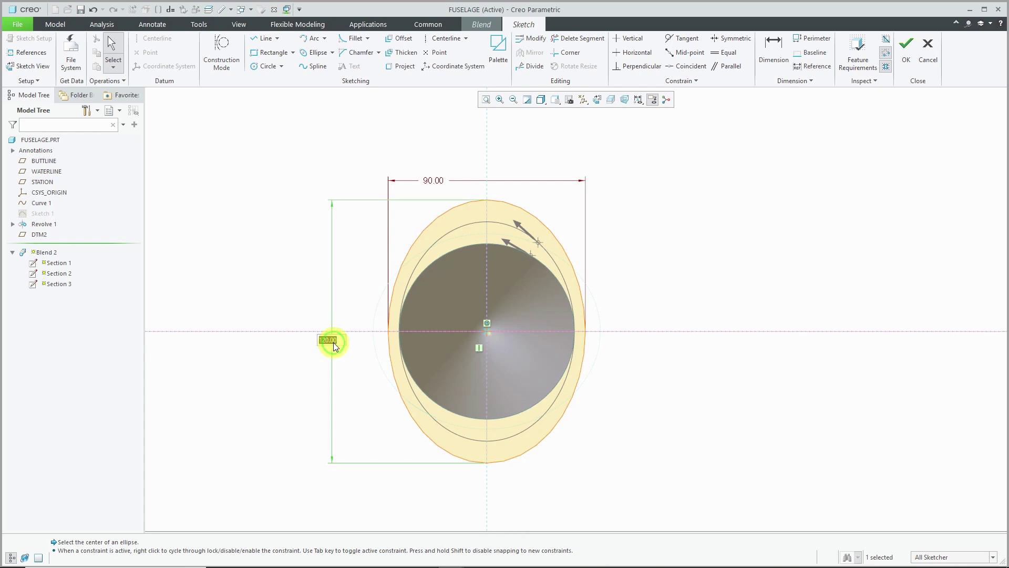
{"action": "type", "text": "100"}
{"action": "key", "text": "Return"}
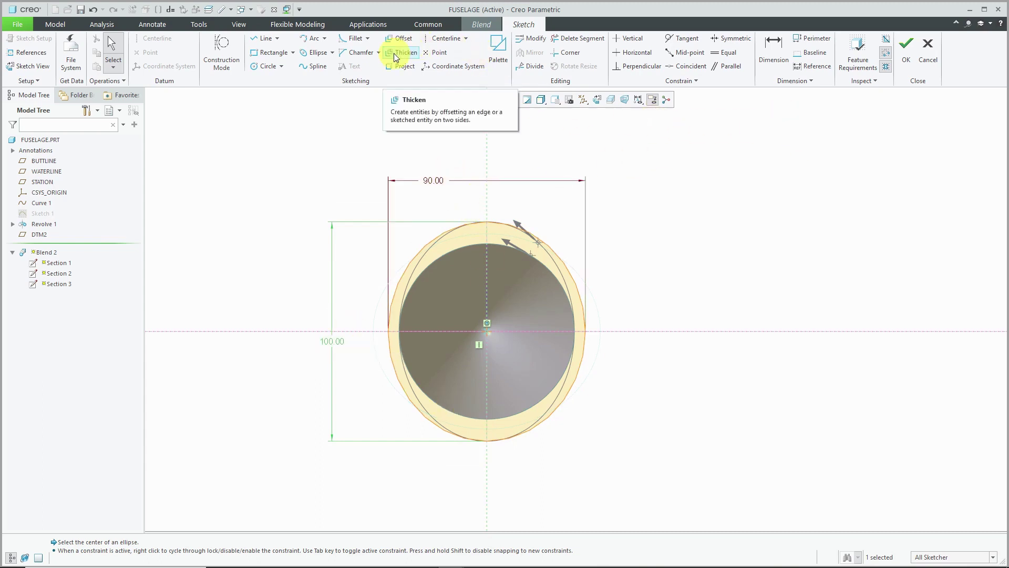
Step: Sketch a second ellipse about 52 wide and 86 high, centered on the vertical reference above the first and overlapping its top
{"action": "left_click", "coordinate": [317, 52]}
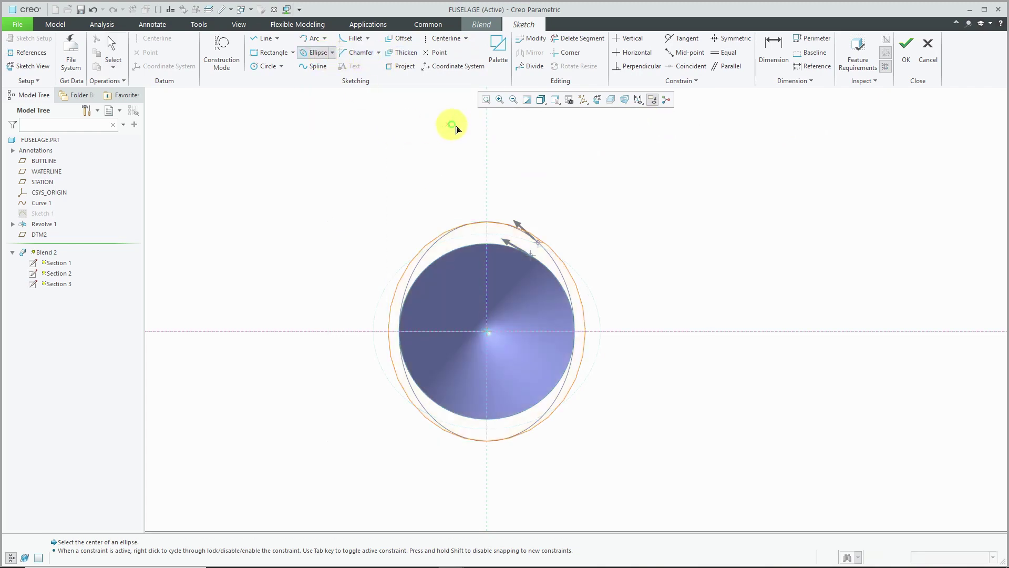
{"action": "left_click", "coordinate": [487, 145]}
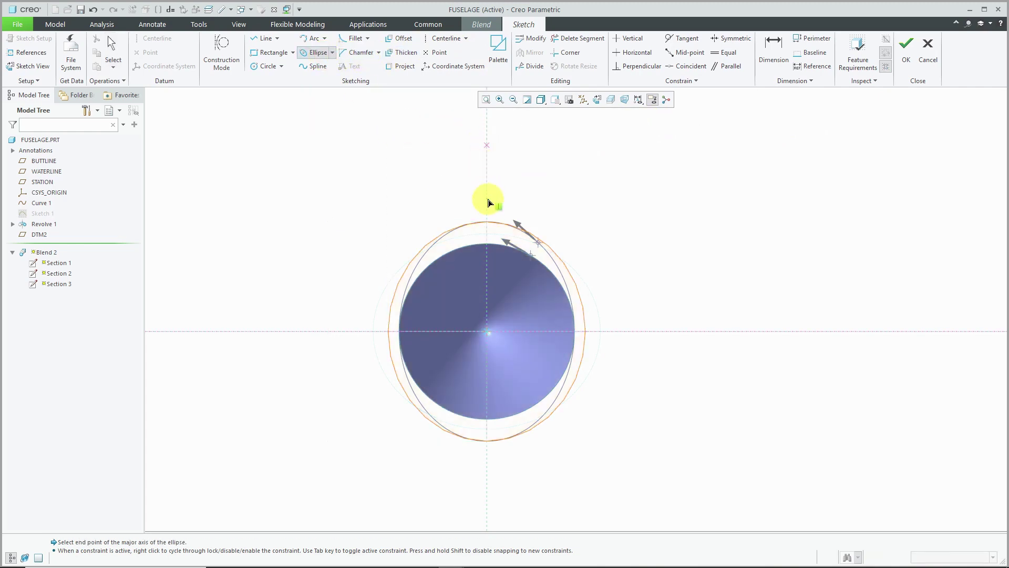
{"action": "left_click", "coordinate": [486, 241]}
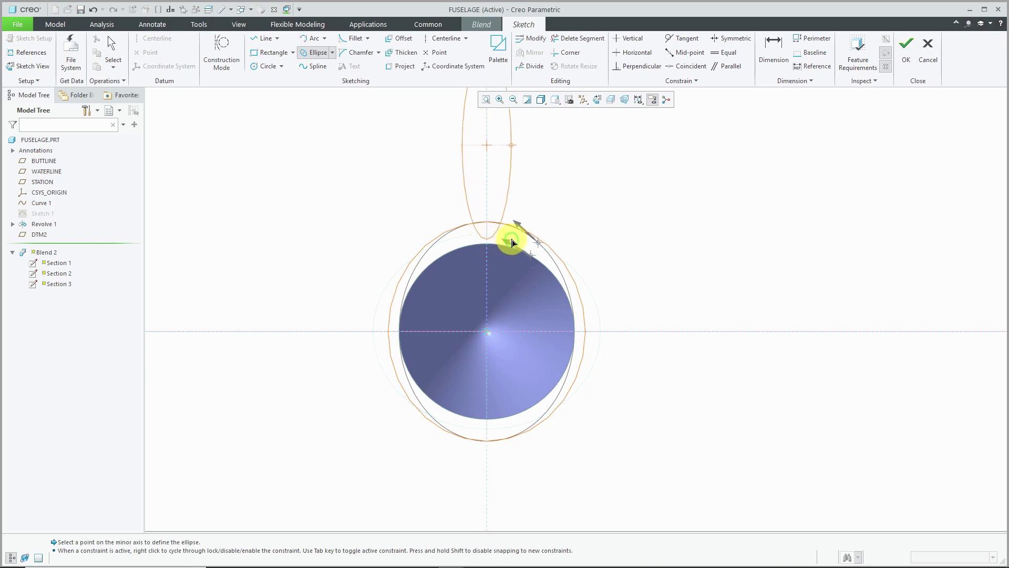
{"action": "left_click", "coordinate": [544, 238]}
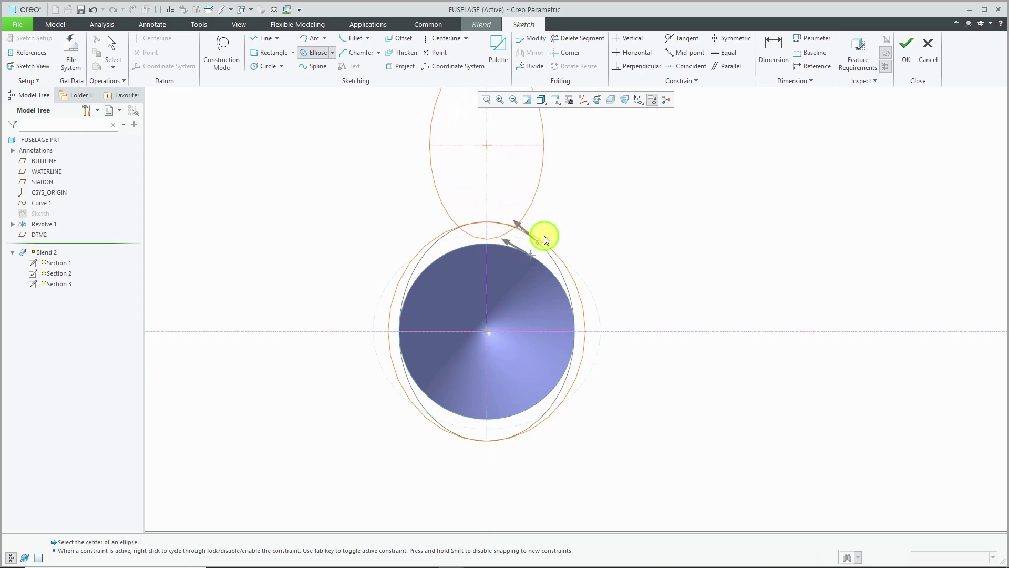
{"action": "middle_click", "coordinate": [603, 207]}
Step: Set the upper ellipse's width to 60
{"action": "scroll", "coordinate": [574, 360], "scroll_direction": "down", "scroll_amount": 2}
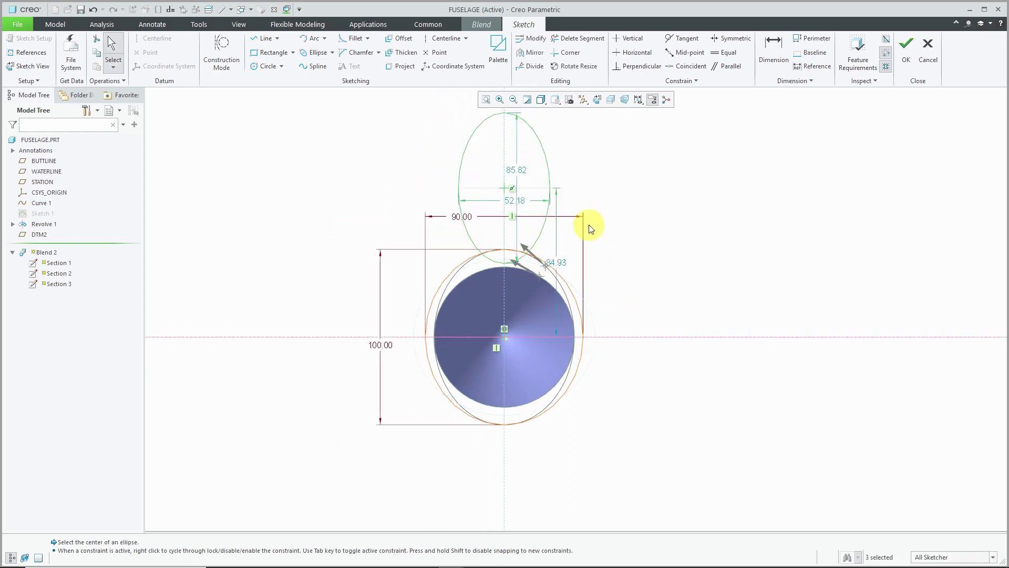
{"action": "scroll", "coordinate": [590, 215], "scroll_direction": "up", "scroll_amount": 1}
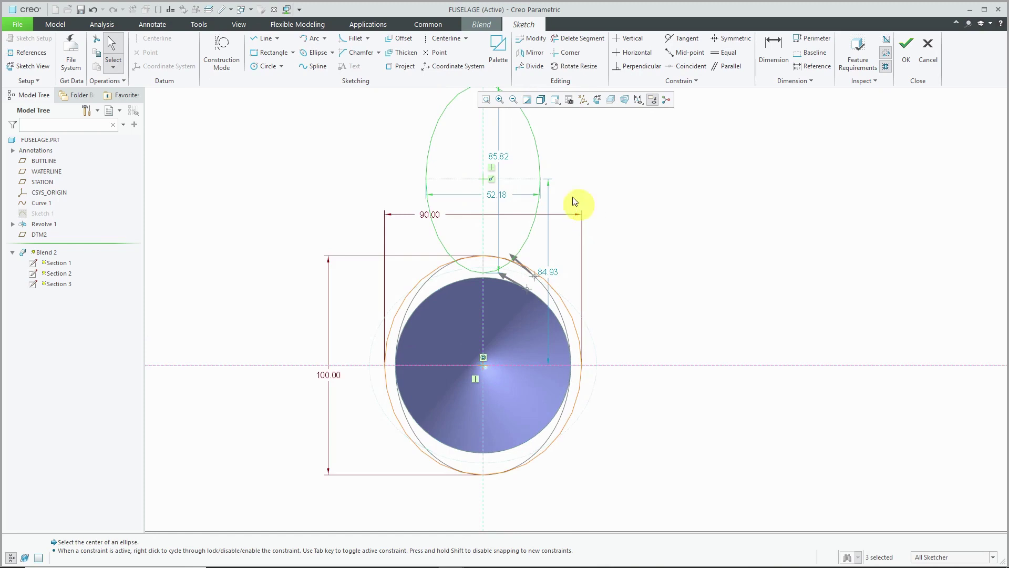
{"action": "double_click", "coordinate": [493, 198]}
{"action": "type", "text": "60"}
{"action": "key", "text": "Return"}
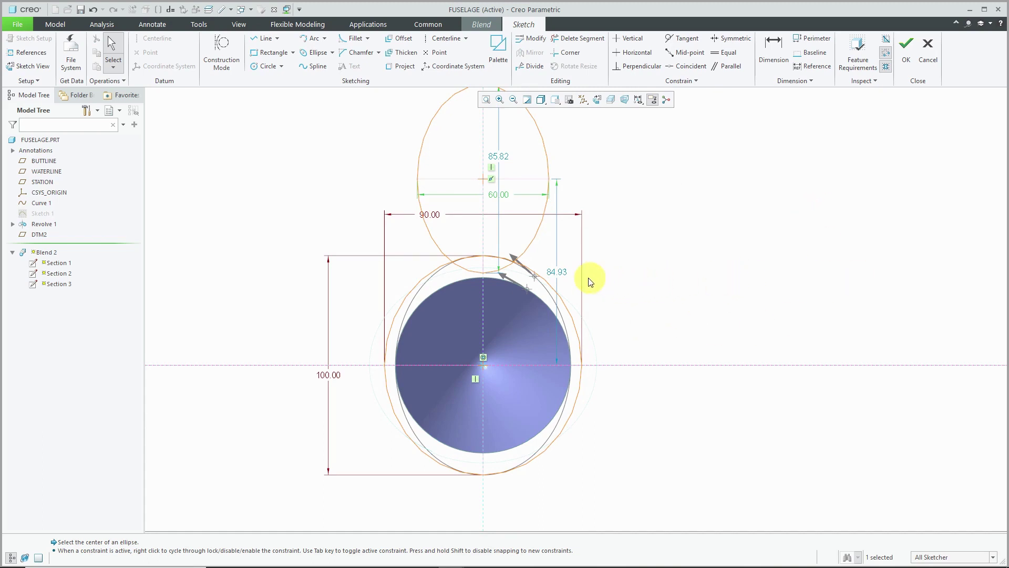
Step: Set the upper ellipse's width to 72
{"action": "double_click", "coordinate": [504, 194]}
{"action": "type", "text": "7"}
{"action": "key", "text": "Return"}
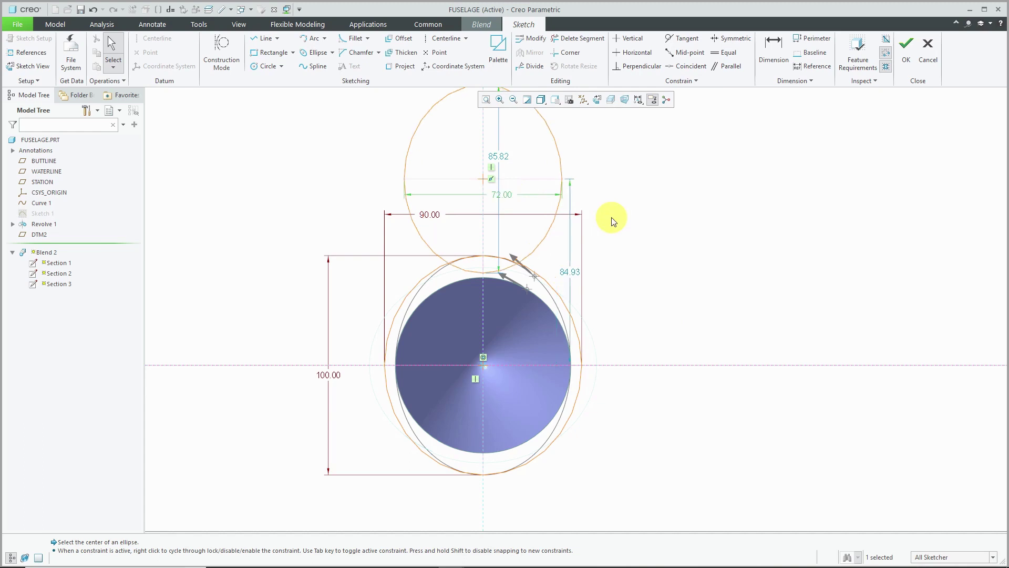
Step: Place the upper ellipse's center 80 above the horizontal reference and set its height to 80
{"action": "double_click", "coordinate": [571, 276]}
{"action": "type", "text": "80"}
{"action": "key", "text": "Return"}
{"action": "double_click", "coordinate": [498, 167]}
{"action": "type", "text": "80"}
{"action": "key", "text": "Return"}
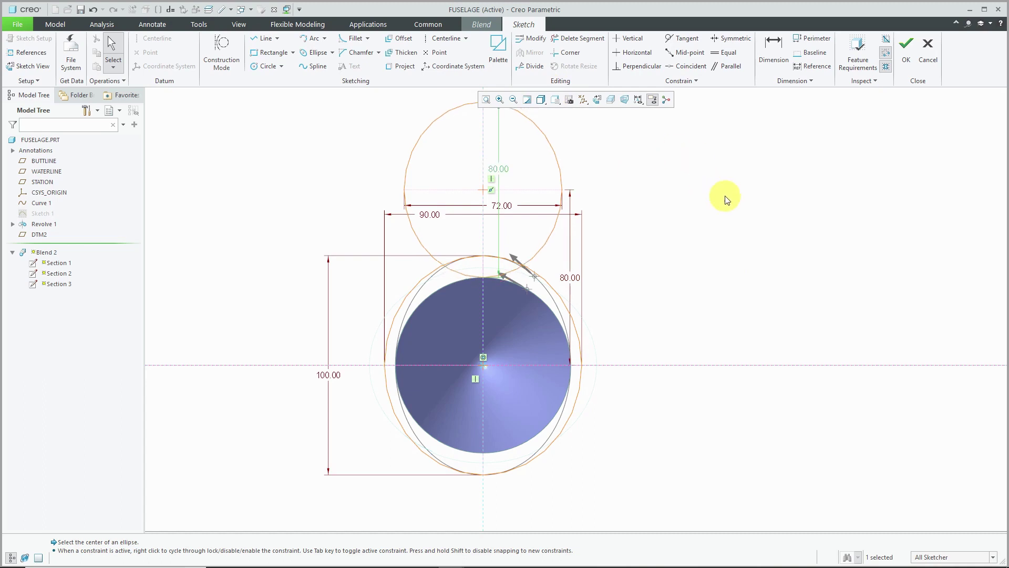
Step: Trim away the upper ellipse's outer part and the main ellipse's top arc, leaving one closed profile with a concave top
{"action": "left_click", "coordinate": [575, 41]}
{"action": "mouse_move", "coordinate": [626, 147]}
{"action": "left_mouse_down"}
{"action": "mouse_move", "coordinate": [524, 155]}
{"action": "mouse_move", "coordinate": [389, 142]}
{"action": "mouse_move", "coordinate": [381, 175]}
{"action": "mouse_move", "coordinate": [398, 211]}
{"action": "mouse_move", "coordinate": [449, 234]}
{"action": "mouse_move", "coordinate": [472, 261]}
{"action": "mouse_move", "coordinate": [523, 240]}
{"action": "mouse_move", "coordinate": [570, 242]}
{"action": "left_mouse_up"}
{"action": "middle_click", "coordinate": [762, 225]}
Step: Draw two slanted centerlines through the main ellipse's center, one leaning to each side of the vertical reference
{"action": "scroll", "coordinate": [522, 330], "scroll_direction": "down", "scroll_amount": 2}
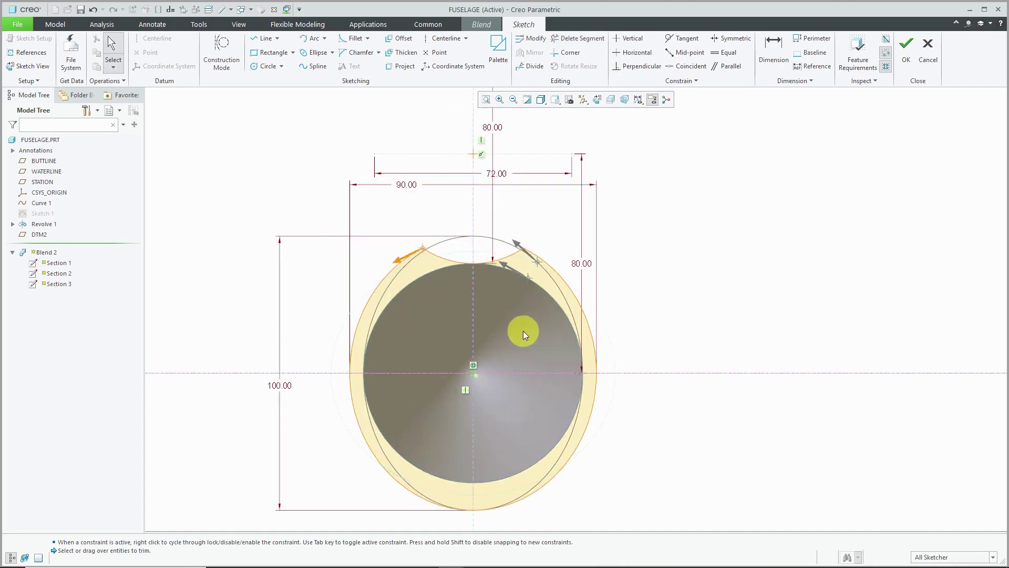
{"action": "scroll", "coordinate": [502, 234], "scroll_direction": "up", "scroll_amount": 1}
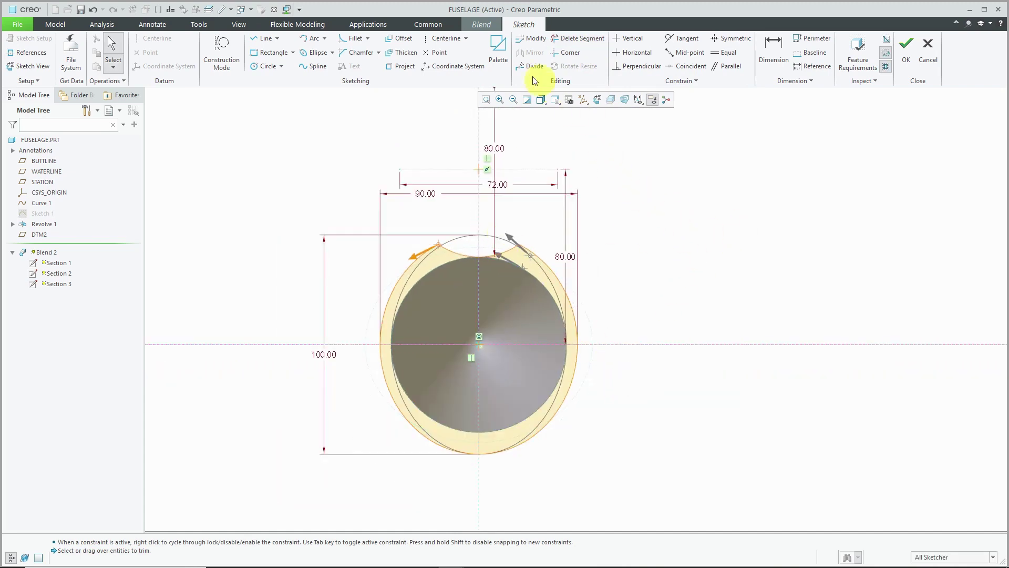
{"action": "left_click", "coordinate": [446, 39]}
{"action": "left_click", "coordinate": [484, 346]}
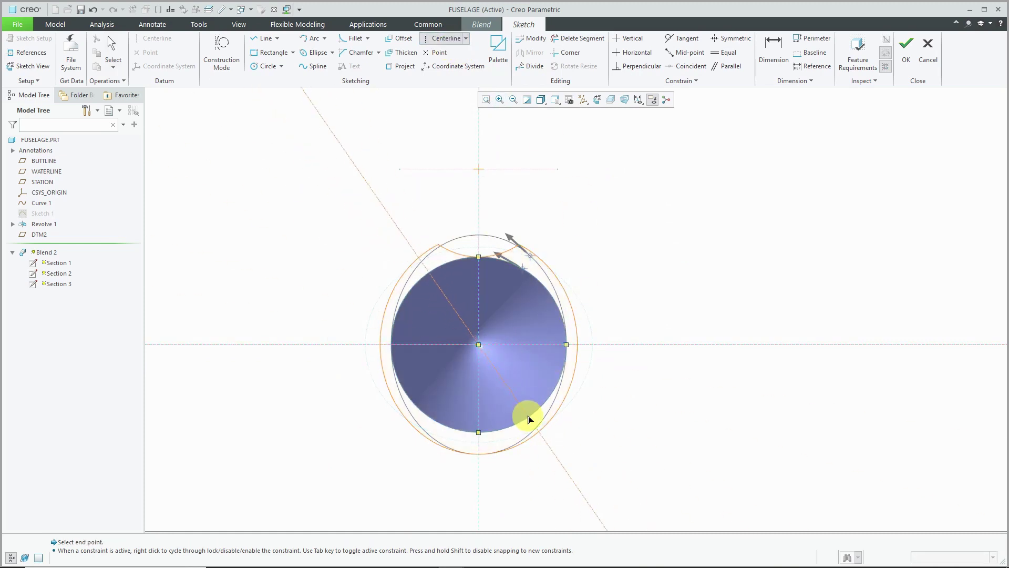
{"action": "left_click", "coordinate": [528, 418]}
{"action": "left_click", "coordinate": [480, 346]}
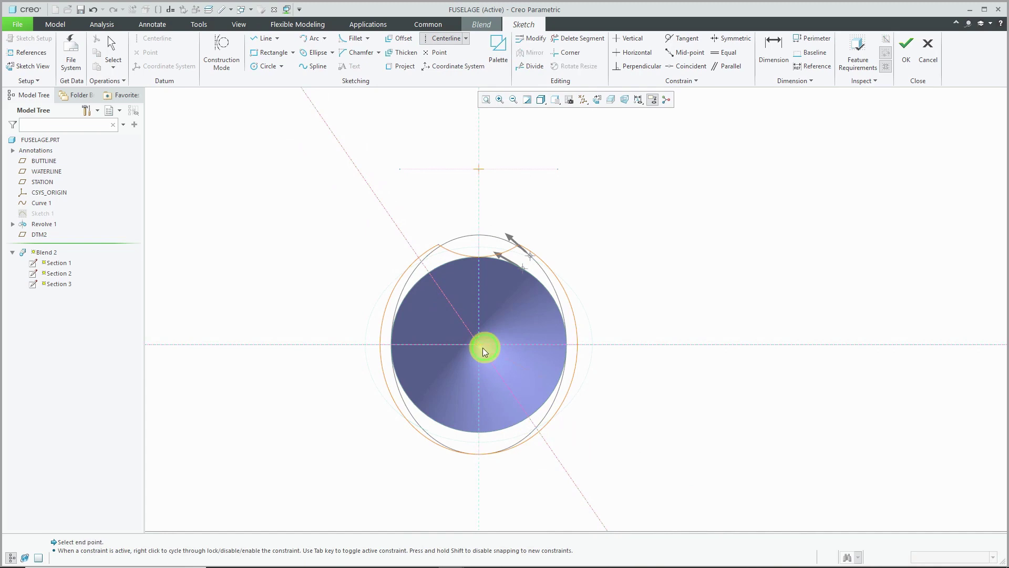
{"action": "left_click", "coordinate": [442, 419]}
{"action": "middle_click", "coordinate": [604, 444]}
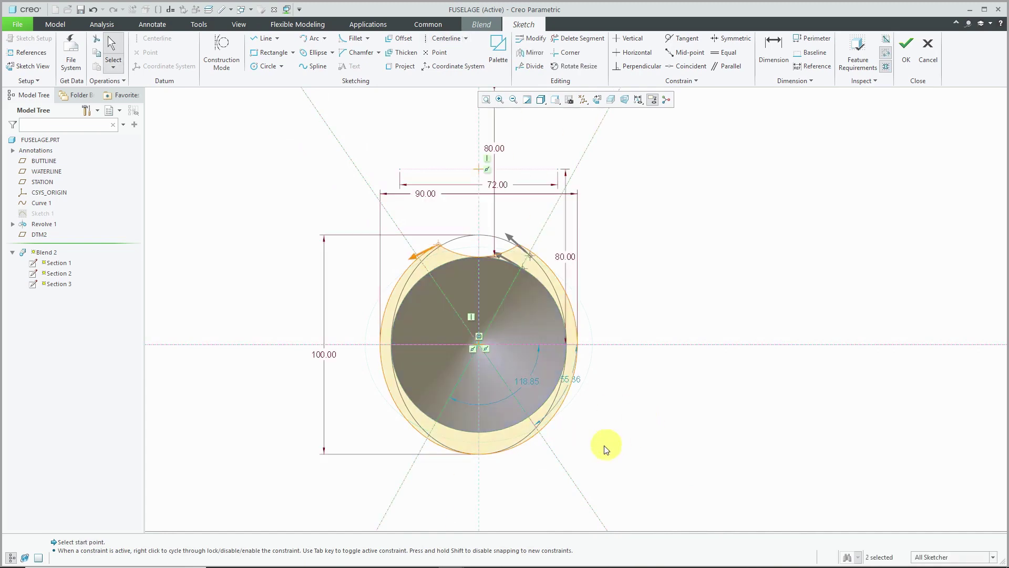
Step: Dimension both slanted centerlines of the Section 4 sketch at 30 degrees from the vertical reference
{"action": "left_click", "coordinate": [773, 50]}
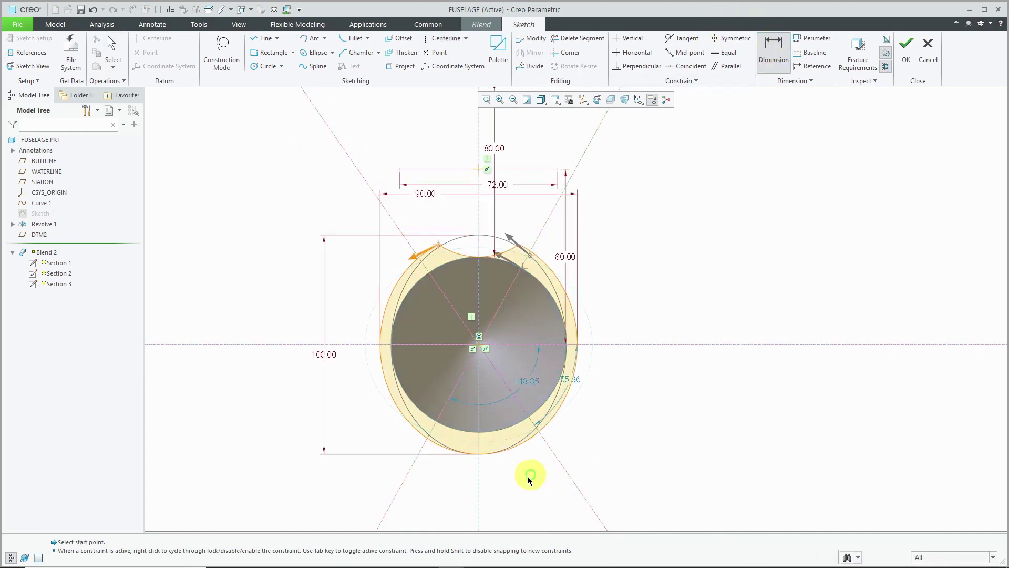
{"action": "left_click", "coordinate": [560, 466]}
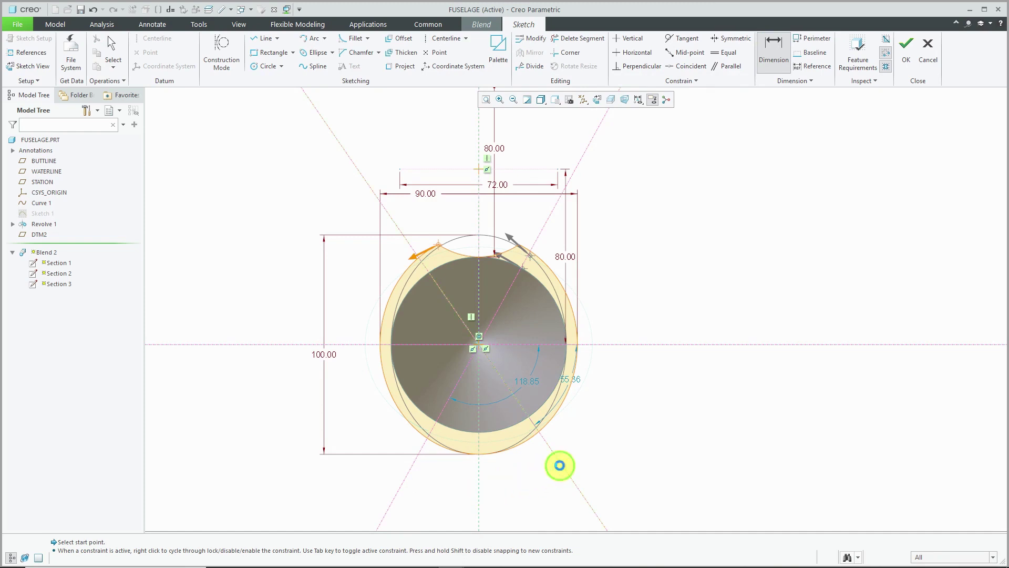
{"action": "middle_click", "coordinate": [519, 478]}
{"action": "type", "text": "30"}
{"action": "key", "text": "Return"}
{"action": "left_click", "coordinate": [400, 486]}
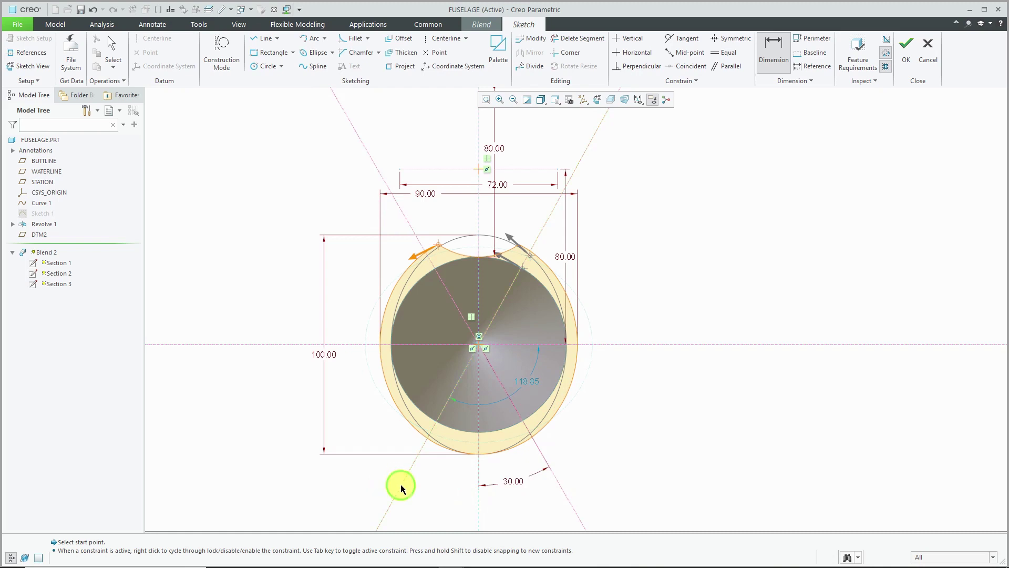
{"action": "type", "text": "30"}
{"action": "middle_click", "coordinate": [442, 485]}
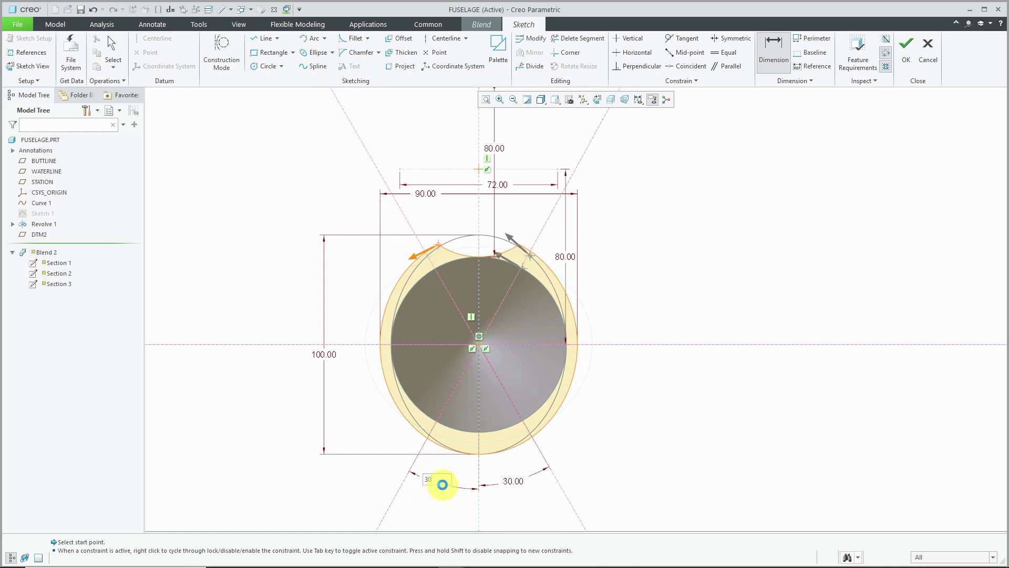
{"action": "middle_click", "coordinate": [666, 316]}
Step: Divide the Section 4 profile at its two lower intersections with the slanted centerlines
{"action": "left_click", "coordinate": [532, 66]}
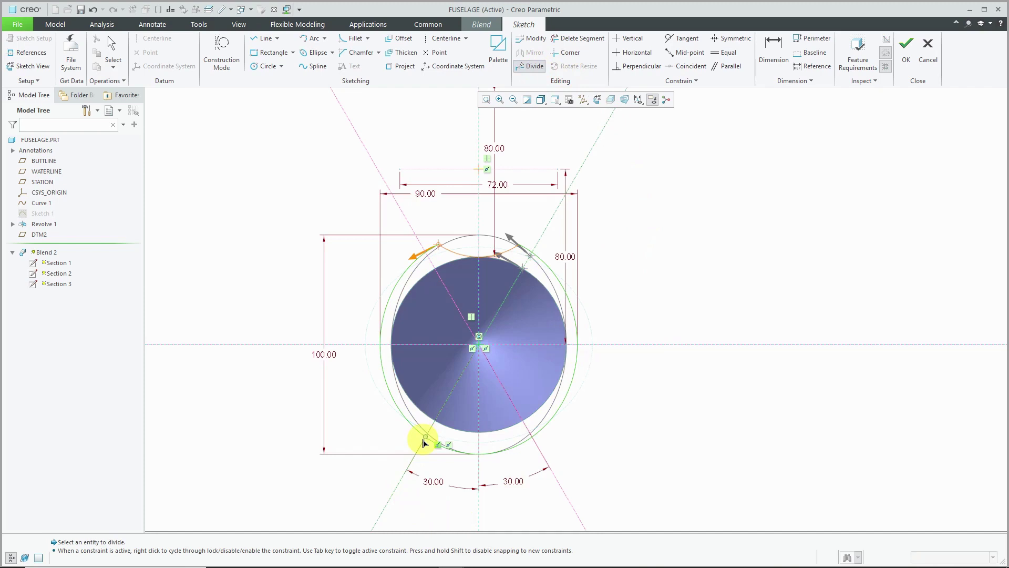
{"action": "left_click", "coordinate": [425, 443]}
{"action": "left_click", "coordinate": [542, 444]}
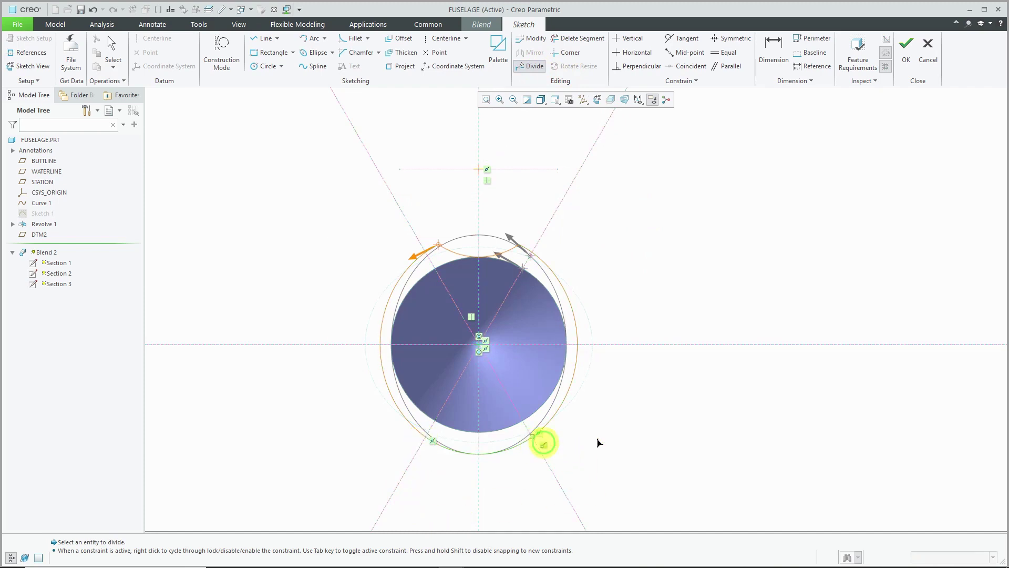
Step: Move the Section 4 profile's start point to the other upper corner of the concave notch and finish the sketch
{"action": "middle_click", "coordinate": [671, 407]}
{"action": "middle_click_drag", "start_coordinate": [522, 330], "coordinate": [542, 332]}
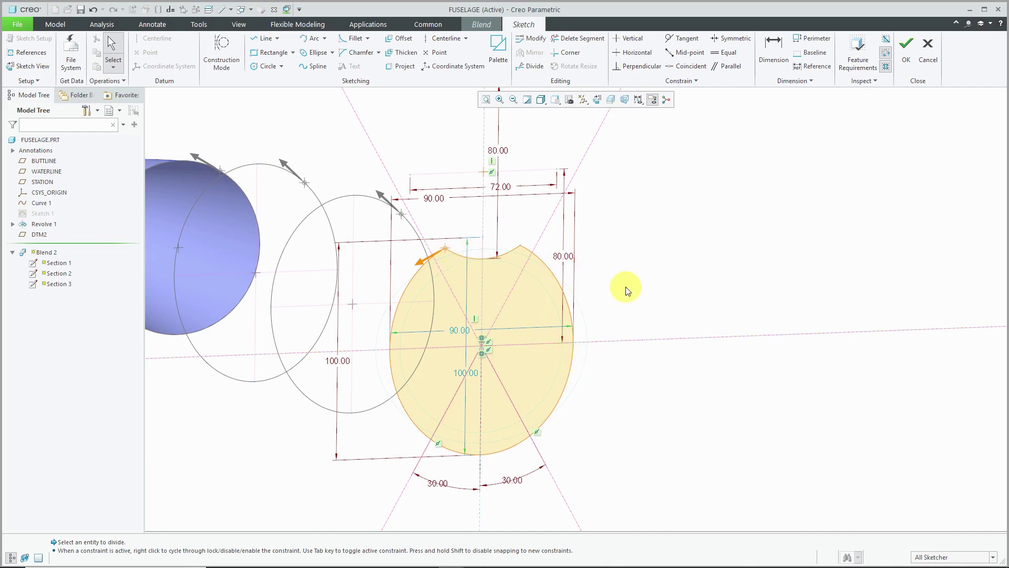
{"action": "left_click", "coordinate": [523, 247]}
{"action": "mouse_move", "coordinate": [741, 231]}
{"action": "right_mouse_down"}
{"action": "mouse_move", "coordinate": [759, 266]}
{"action": "mouse_move", "coordinate": [809, 307]}
{"action": "right_mouse_up"}
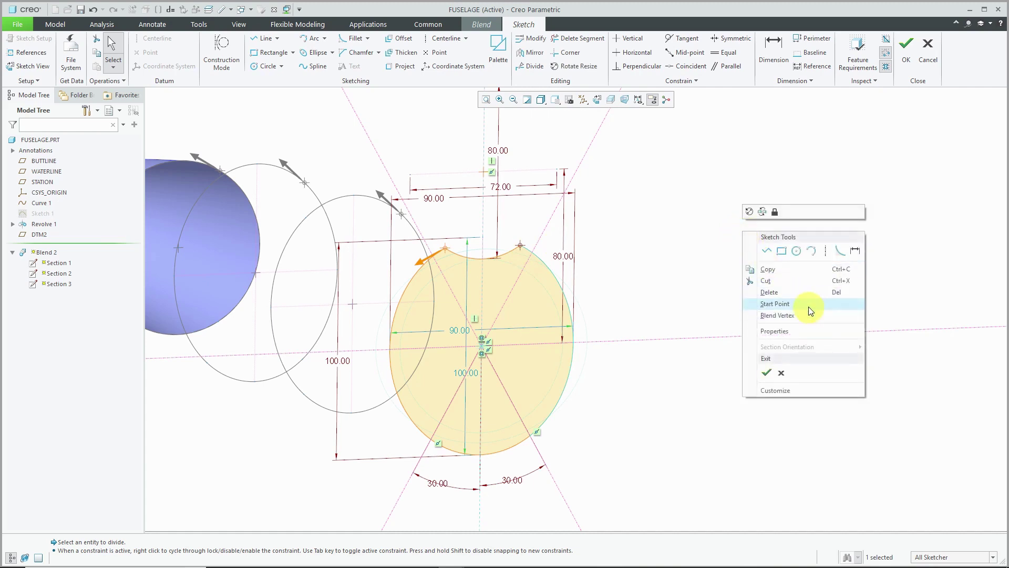
{"action": "left_click", "coordinate": [803, 305]}
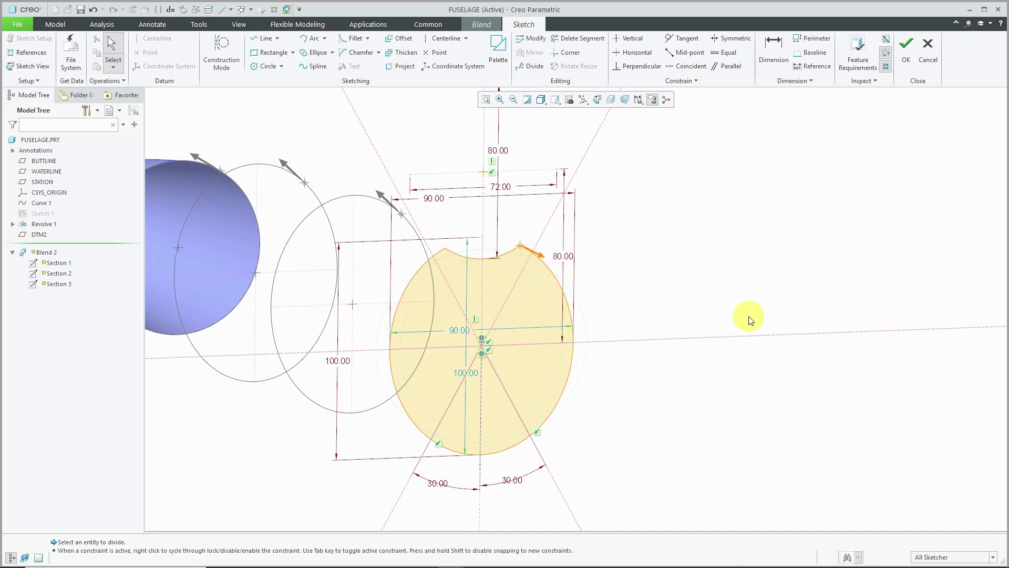
{"action": "left_click", "coordinate": [906, 47]}
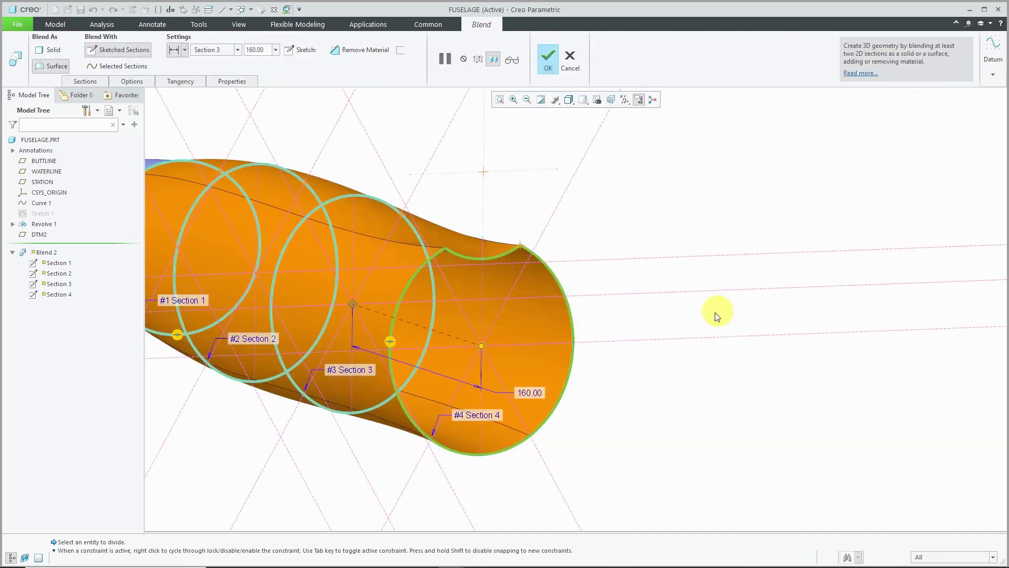
Step: Complete the four-section surface blend behind the fuselage nose
{"action": "middle_click_drag", "start_coordinate": [631, 335], "coordinate": [743, 364]}
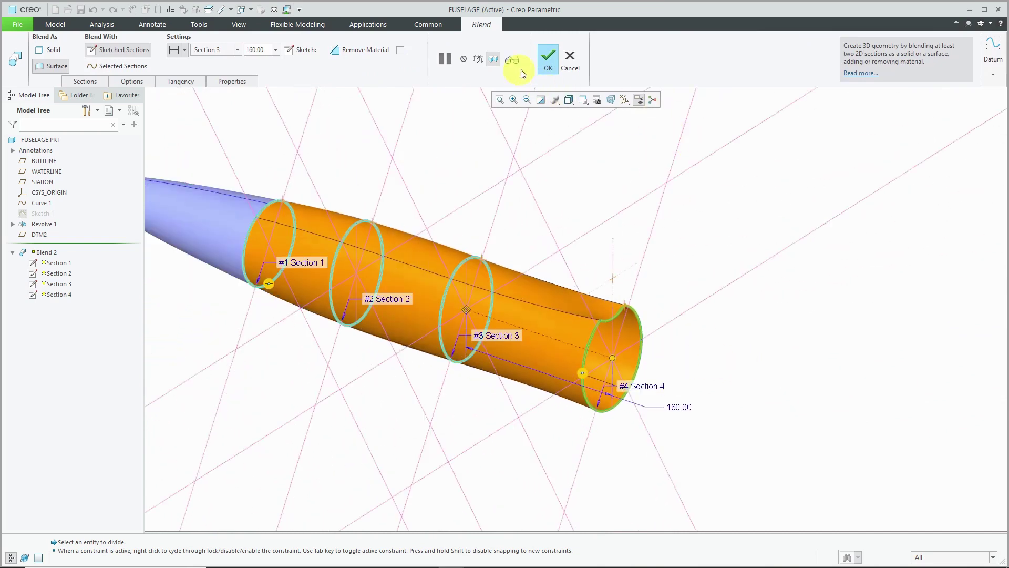
{"action": "left_click", "coordinate": [557, 64]}
{"action": "scroll", "coordinate": [741, 242], "scroll_direction": "up", "scroll_amount": 2}
{"action": "scroll", "coordinate": [746, 258], "scroll_direction": "down", "scroll_amount": 3}
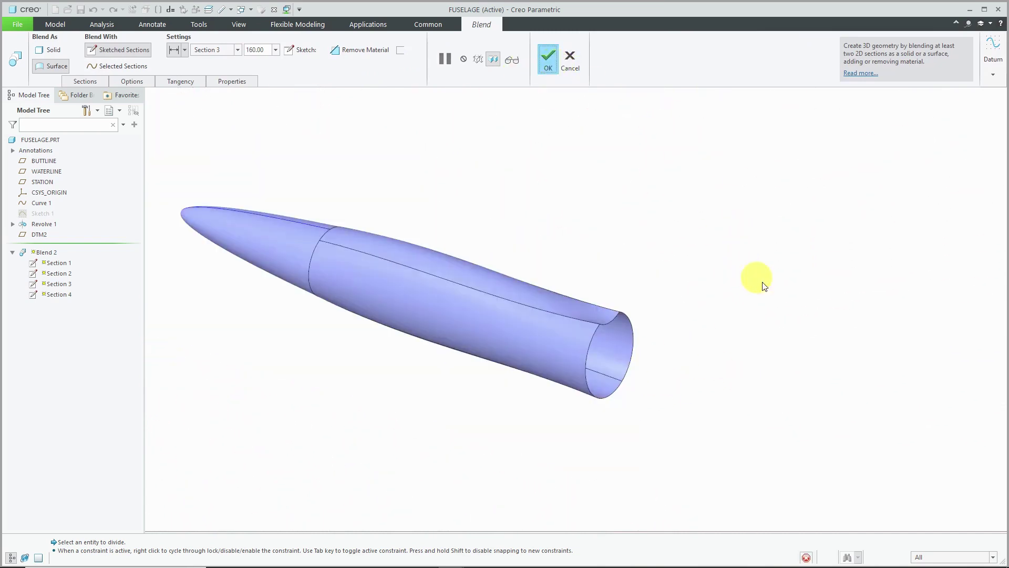
{"action": "scroll", "coordinate": [765, 325], "scroll_direction": "down", "scroll_amount": 2}
{"action": "middle_click_drag", "start_coordinate": [705, 313], "coordinate": [680, 311]}
{"action": "left_click", "coordinate": [610, 451]}
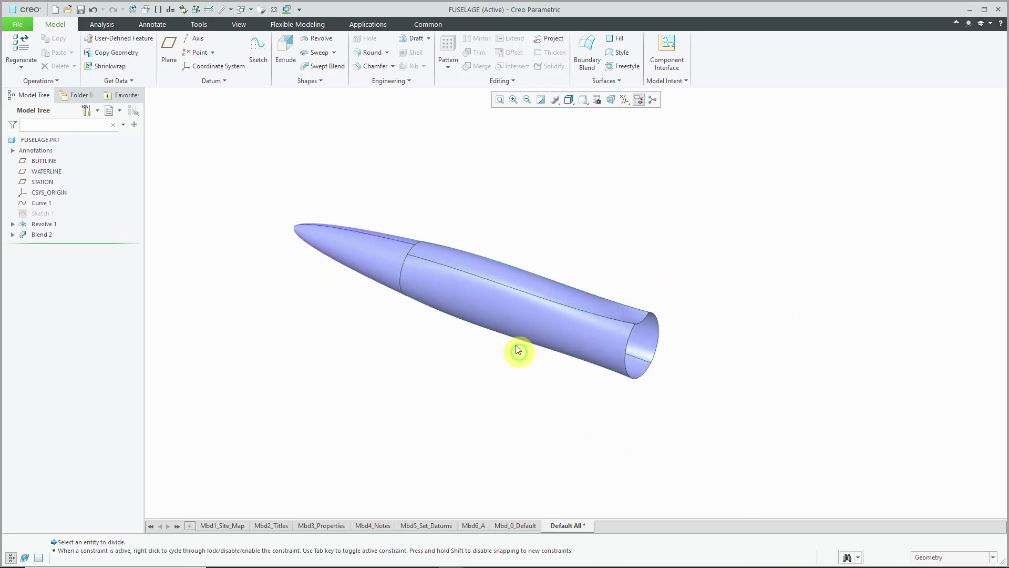
{"action": "scroll", "coordinate": [510, 339], "scroll_direction": "down", "scroll_amount": 2}
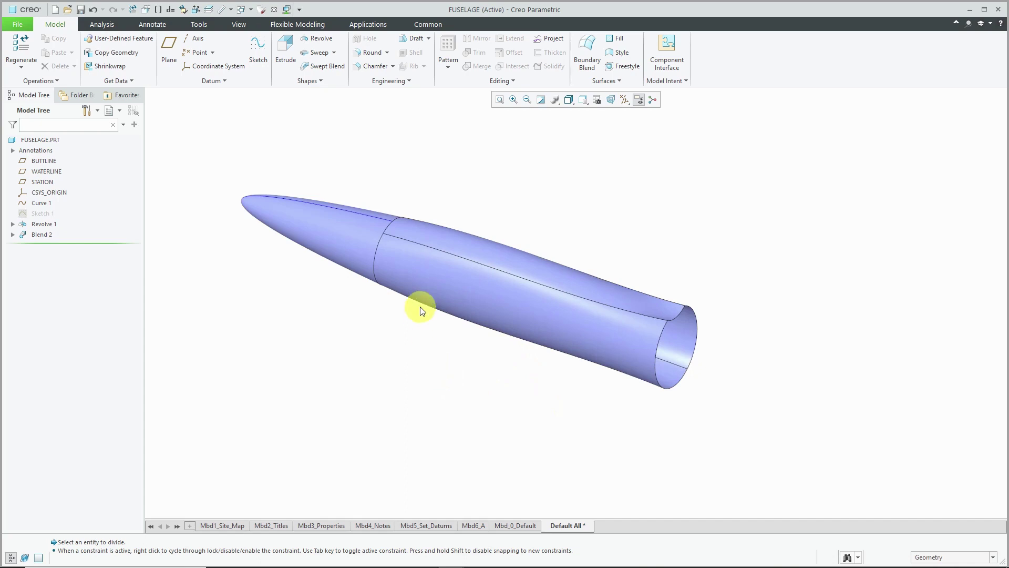
Step: Redefine Blend 2 and set its start section's boundary condition to Tangent
{"action": "left_click", "coordinate": [42, 234]}
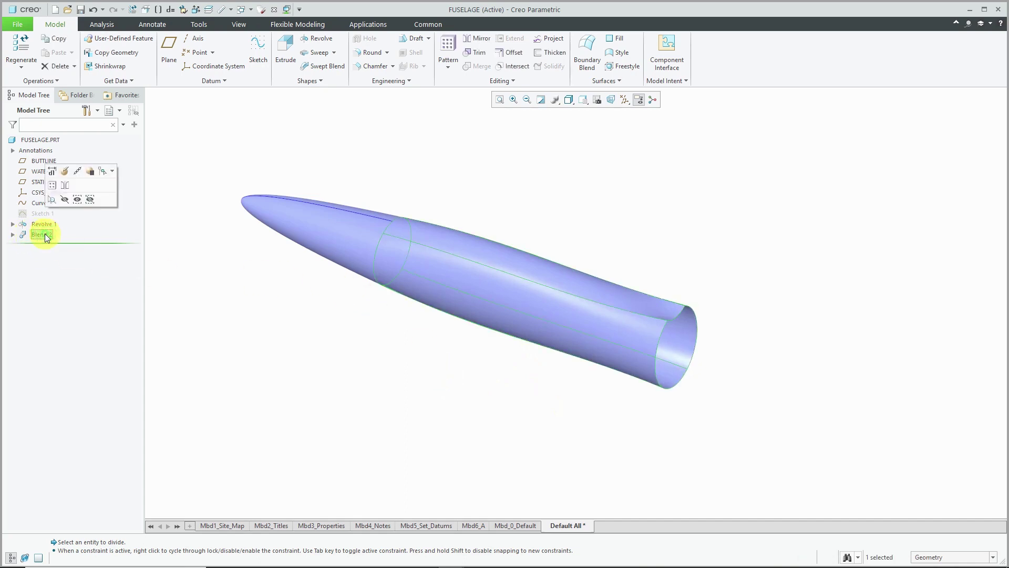
{"action": "left_click", "coordinate": [66, 172]}
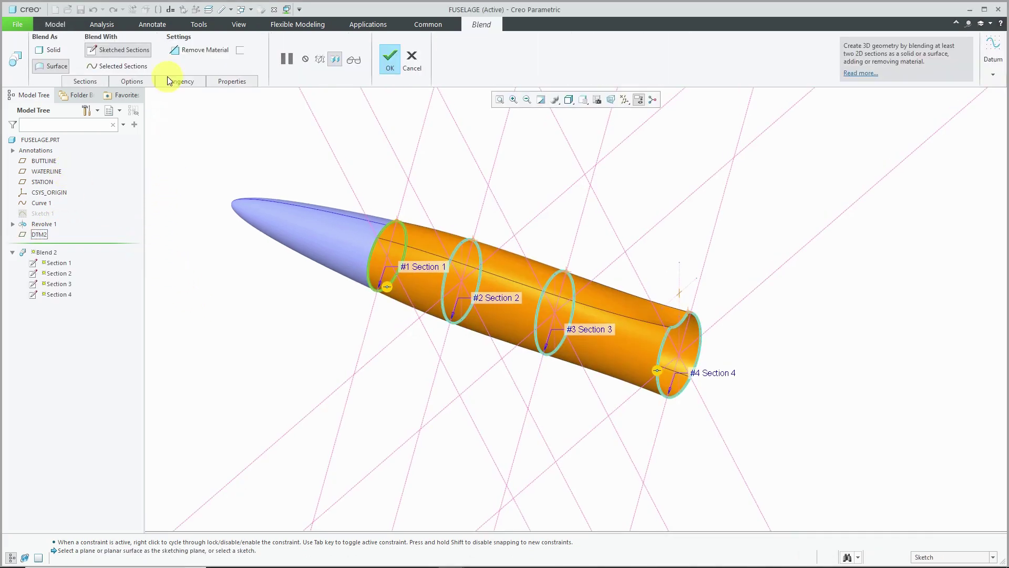
{"action": "left_click", "coordinate": [182, 81]}
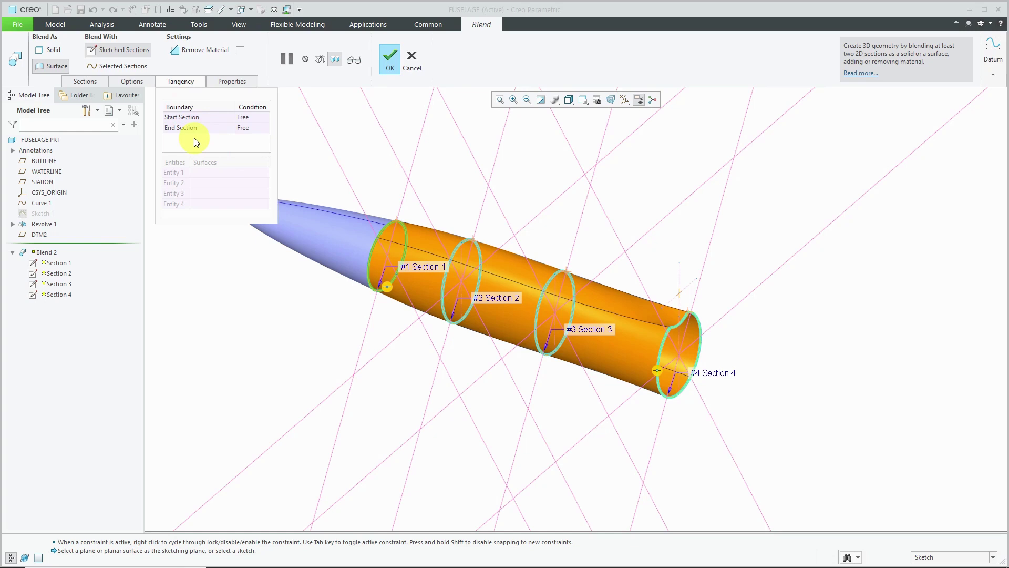
{"action": "left_click", "coordinate": [260, 120]}
{"action": "left_click", "coordinate": [261, 116]}
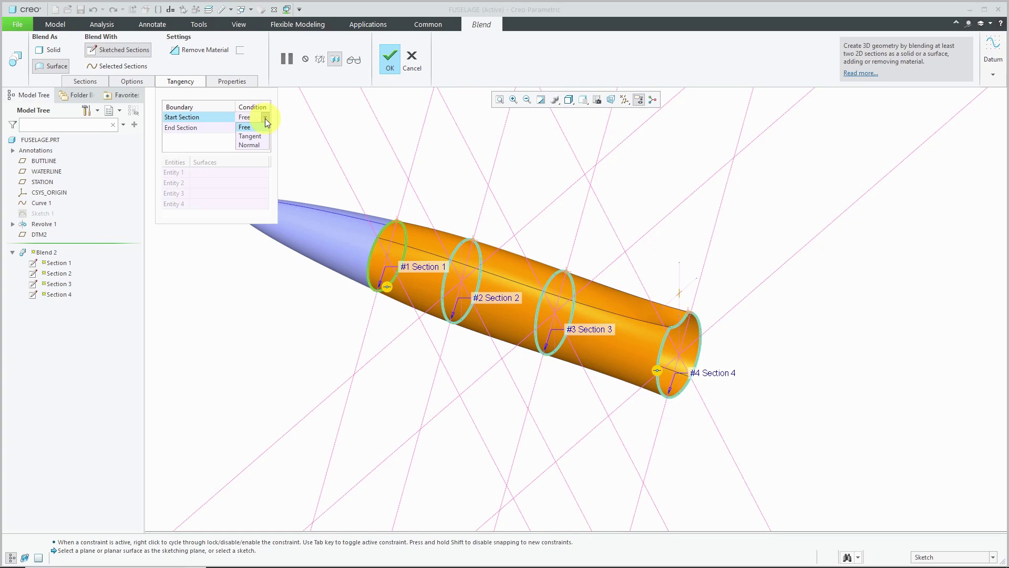
{"action": "left_click", "coordinate": [251, 137]}
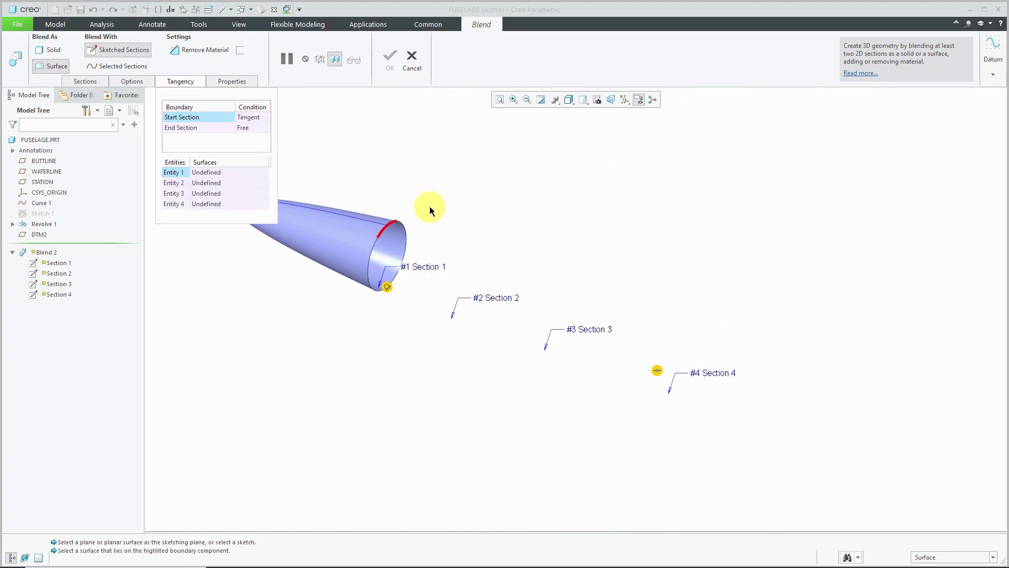
Step: Assign the adjoining Revolve 1 surfaces as tangency references for all four entities of the start section
{"action": "left_click", "coordinate": [373, 226]}
{"action": "left_click", "coordinate": [345, 263]}
{"action": "middle_click_drag", "start_coordinate": [374, 295], "coordinate": [281, 326]}
{"action": "left_click", "coordinate": [371, 298]}
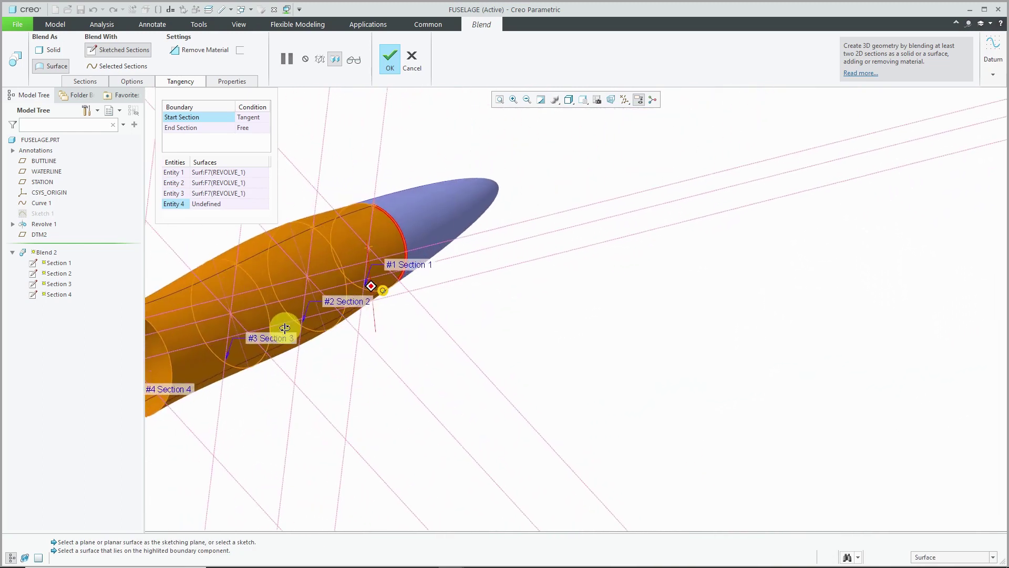
{"action": "middle_click", "coordinate": [468, 281]}
{"action": "middle_click_drag", "start_coordinate": [462, 277], "coordinate": [533, 271]}
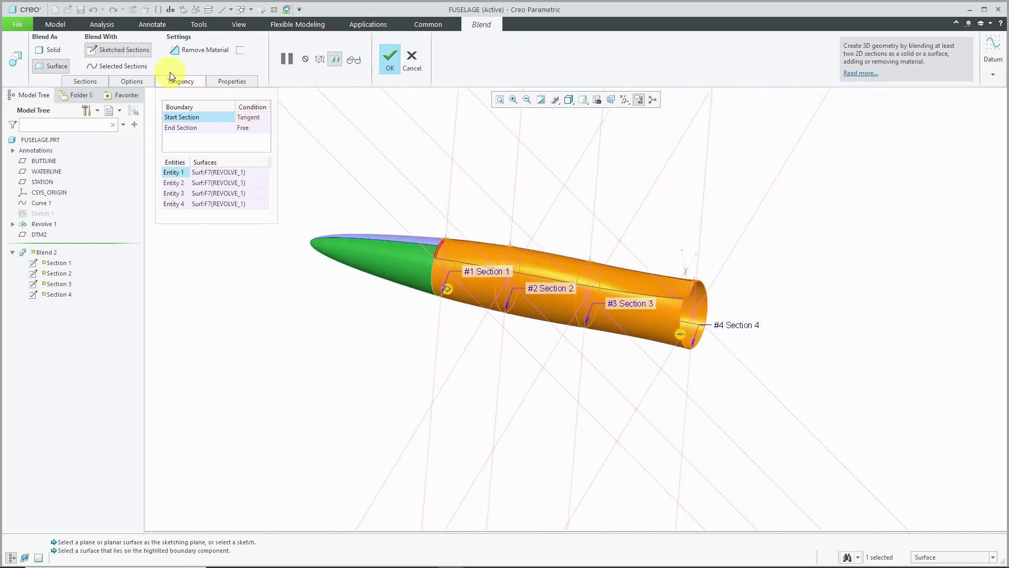
Step: Set the blended surfaces to Straight, enable Capped Ends, and accept the blend redefinition
{"action": "left_click", "coordinate": [129, 82]}
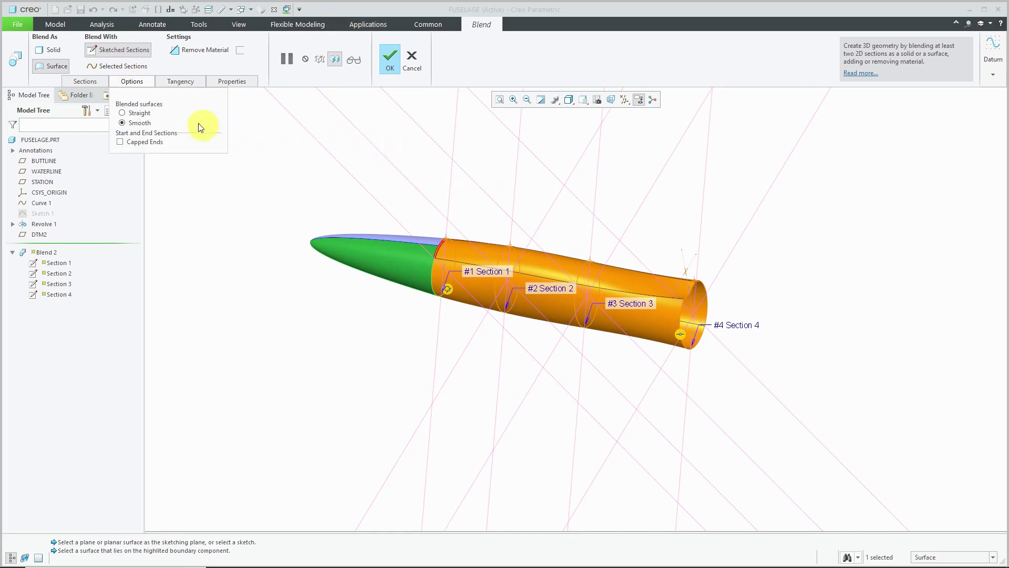
{"action": "left_click", "coordinate": [139, 113]}
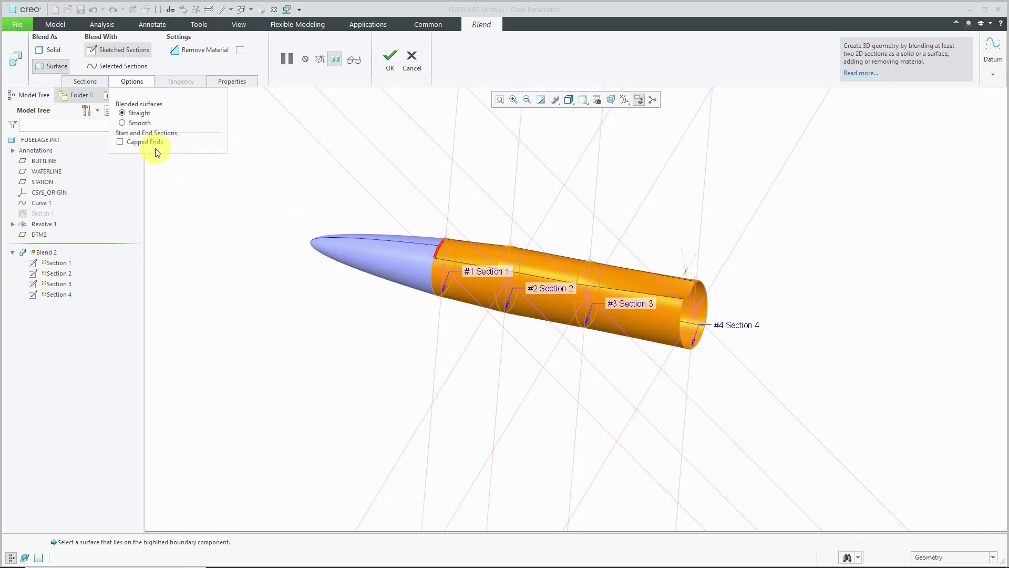
{"action": "left_click", "coordinate": [121, 142]}
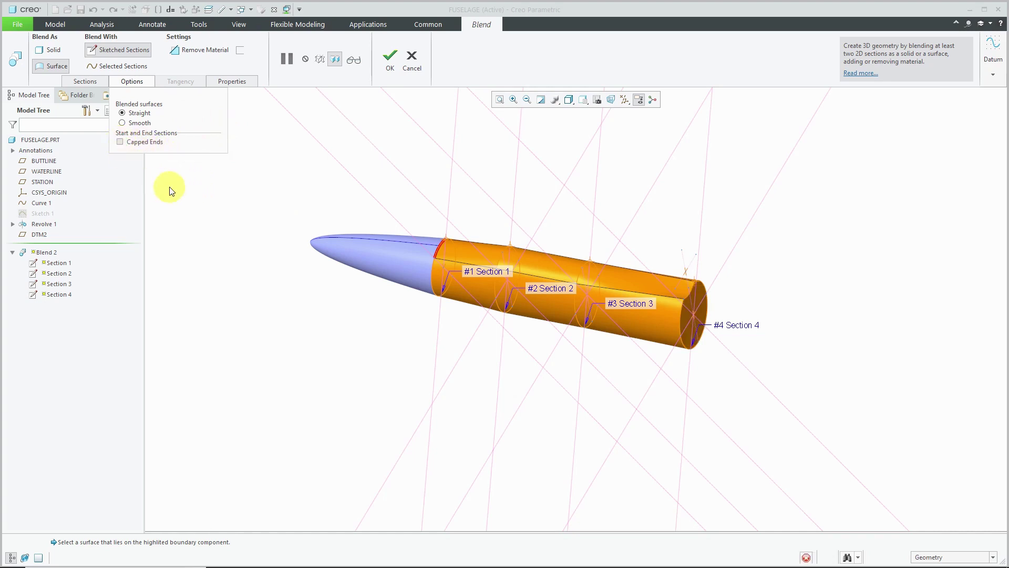
{"action": "left_click", "coordinate": [389, 62]}
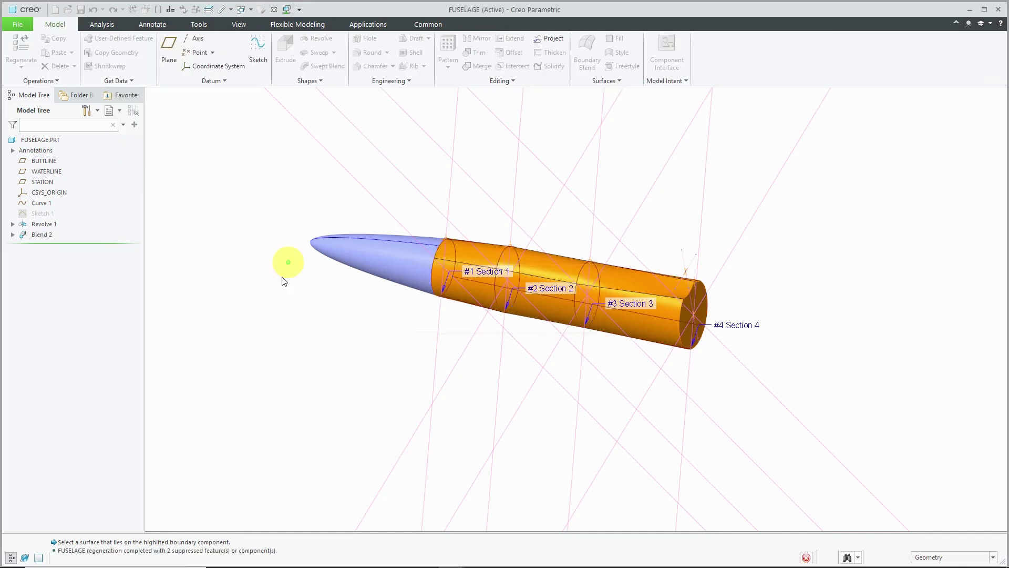
Step: Hide the revolved nose surface to expose the front end of the blend
{"action": "left_click", "coordinate": [393, 253]}
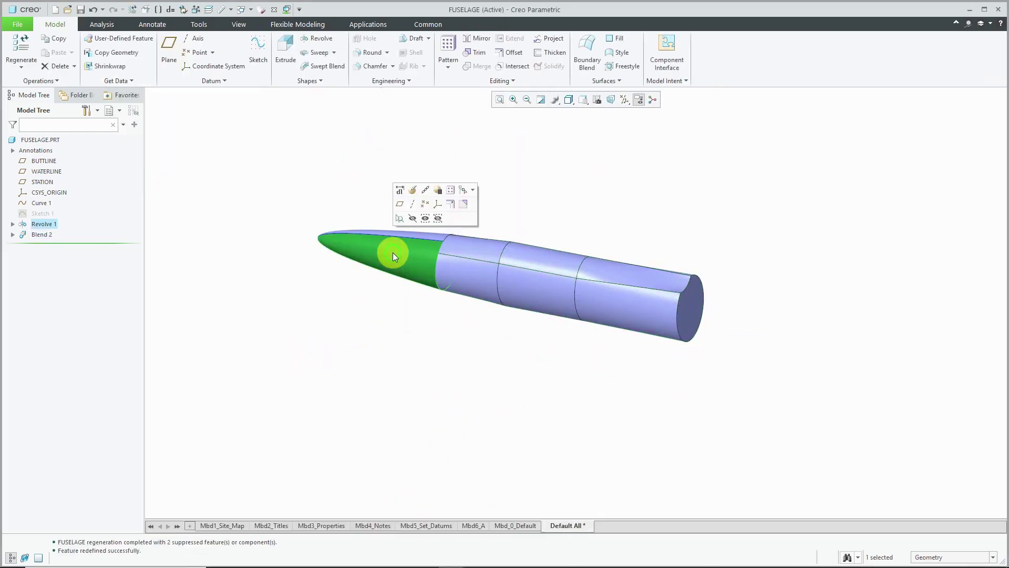
{"action": "left_click", "coordinate": [409, 218]}
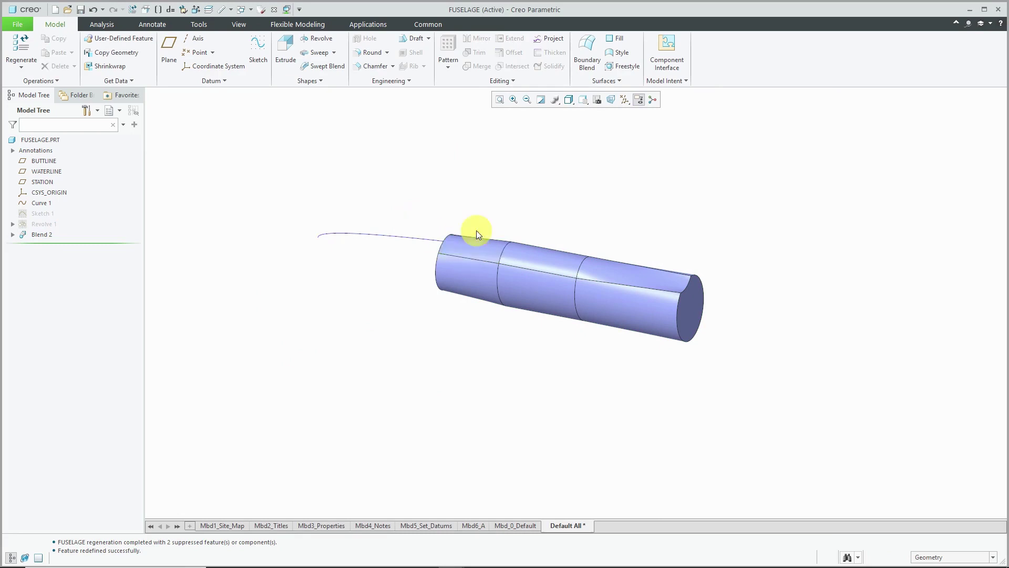
{"action": "mouse_move", "coordinate": [696, 219]}
{"action": "middle_mouse_down"}
{"action": "mouse_move", "coordinate": [727, 200]}
{"action": "mouse_move", "coordinate": [673, 214]}
{"action": "mouse_move", "coordinate": [691, 196]}
{"action": "mouse_move", "coordinate": [704, 213]}
{"action": "mouse_move", "coordinate": [682, 218]}
{"action": "middle_mouse_up"}
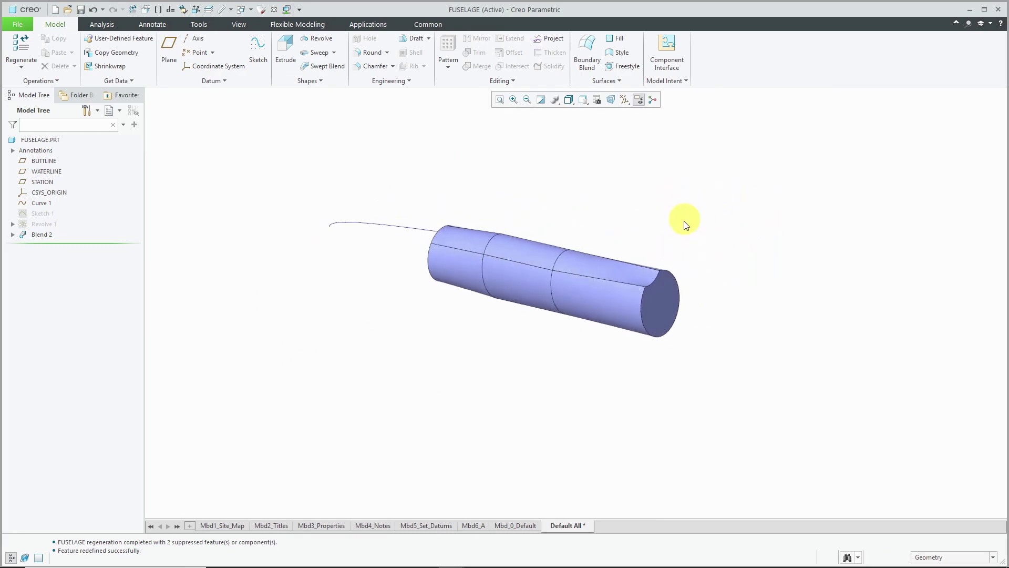
{"action": "scroll", "coordinate": [667, 284], "scroll_direction": "down", "scroll_amount": 4}
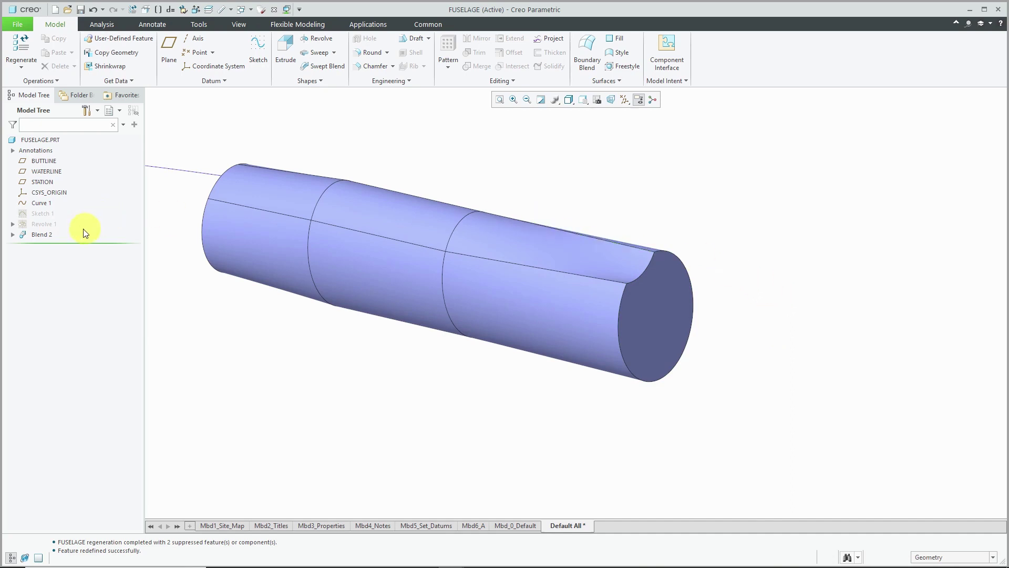
Step: Redefine Blend 2 with Smooth blended surfaces, keeping the capped ends, and accept the change
{"action": "left_click", "coordinate": [42, 235]}
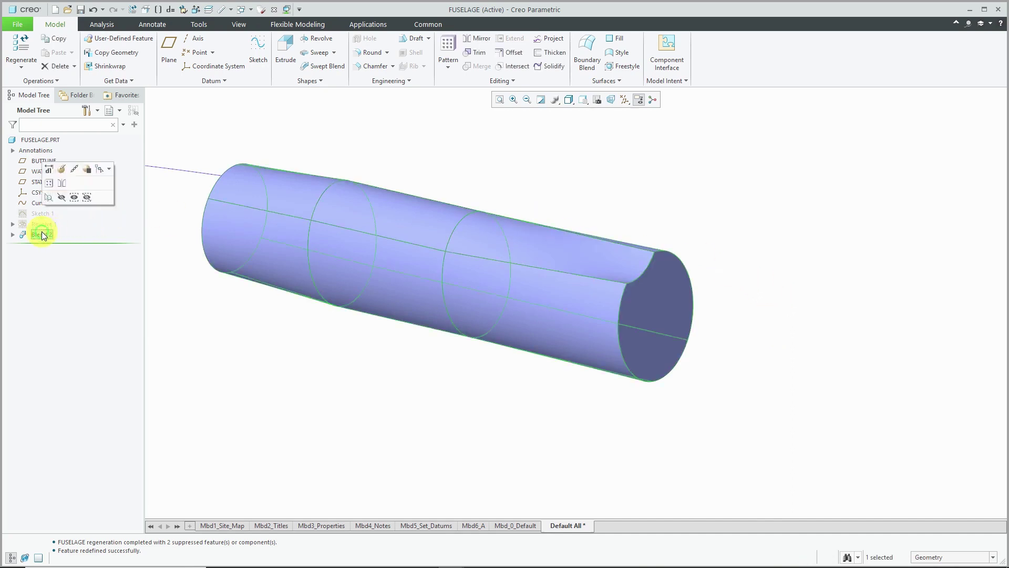
{"action": "left_click", "coordinate": [62, 169]}
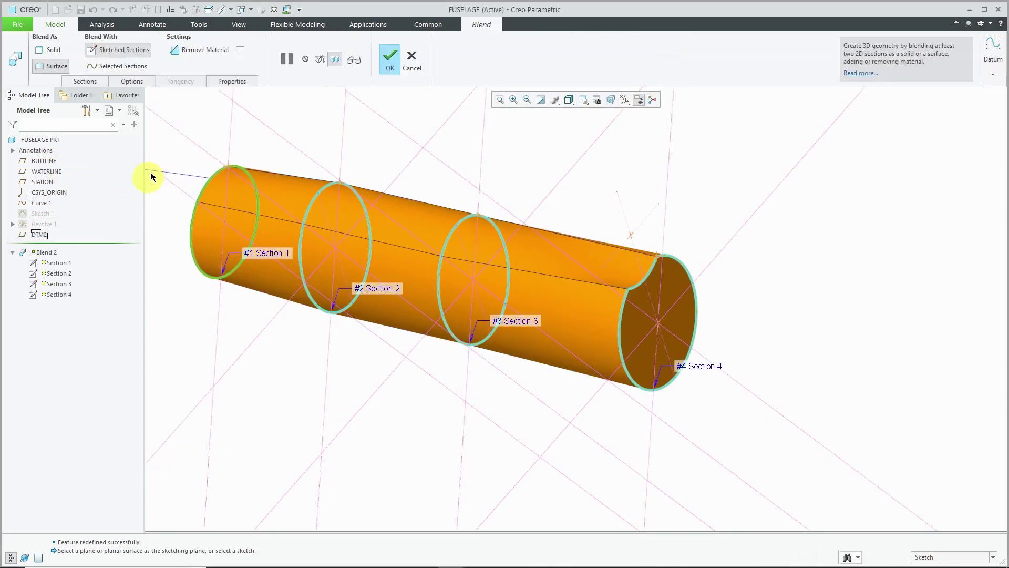
{"action": "left_click", "coordinate": [128, 82]}
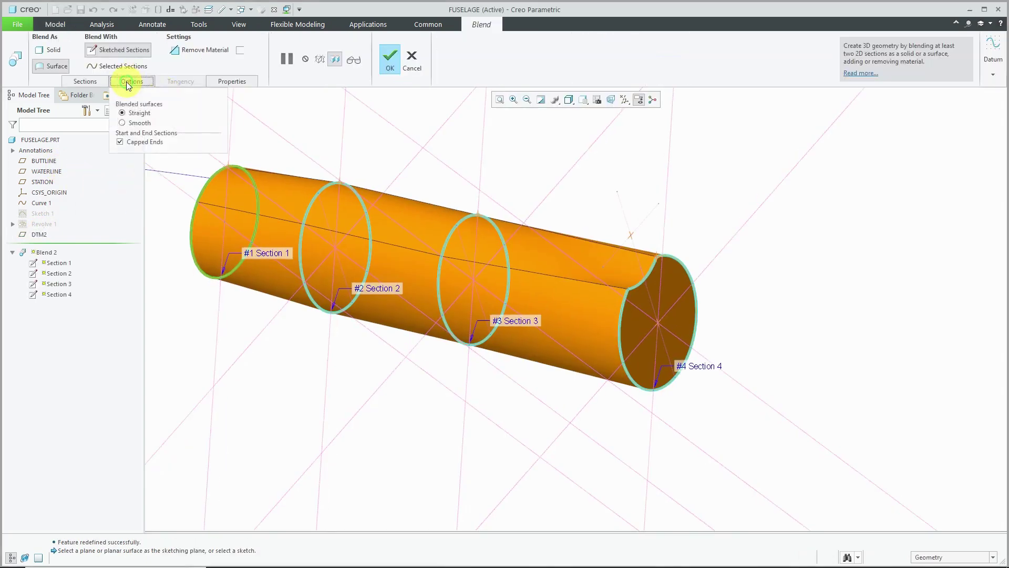
{"action": "left_click", "coordinate": [135, 123]}
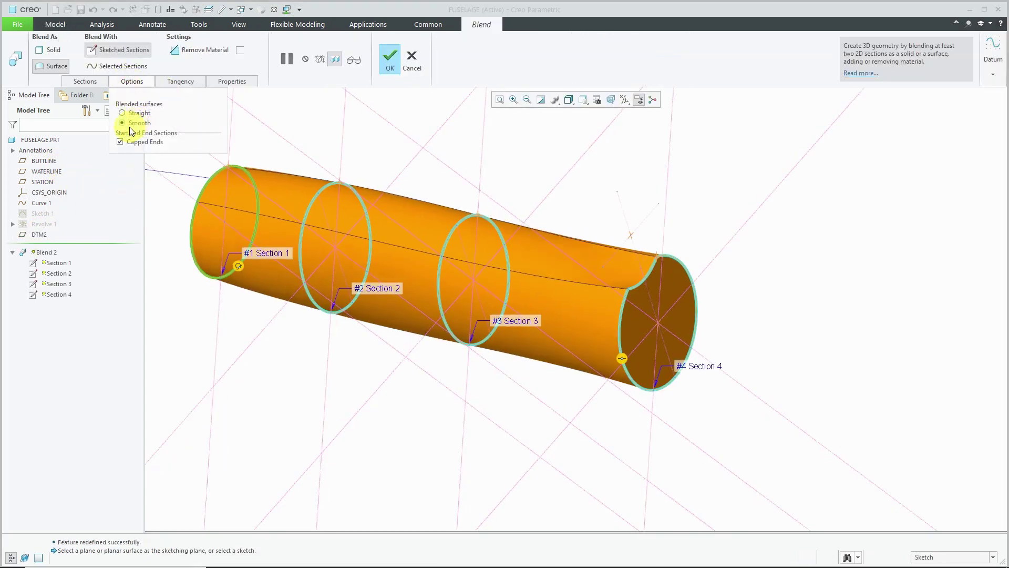
{"action": "left_click", "coordinate": [177, 81]}
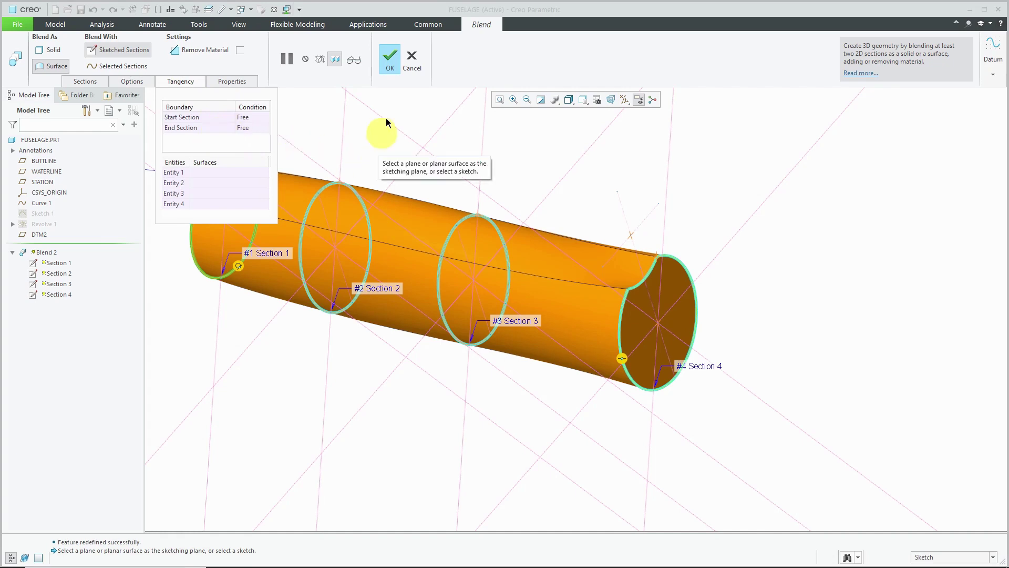
{"action": "left_click", "coordinate": [391, 59]}
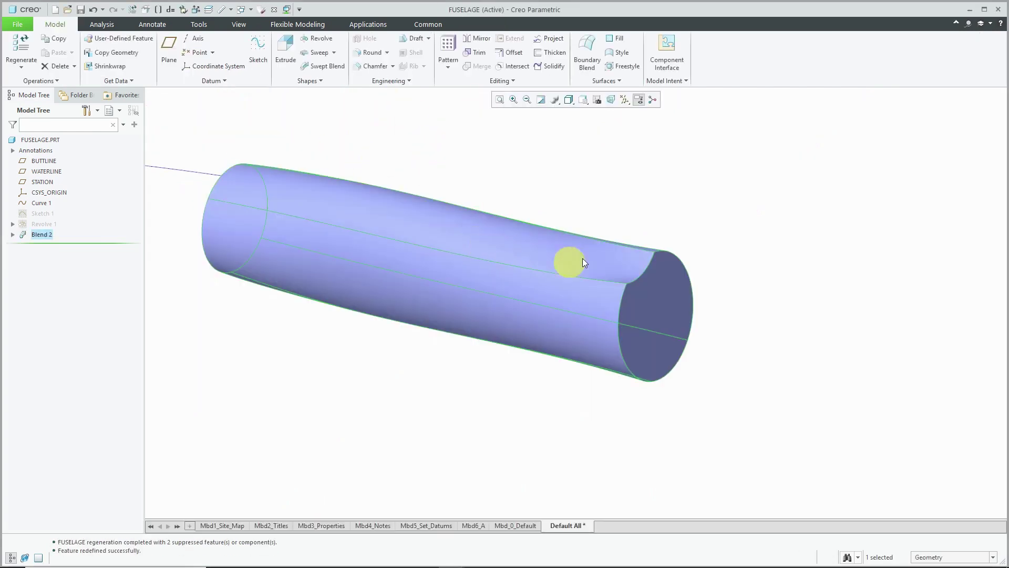
{"action": "left_click", "coordinate": [579, 187]}
{"action": "mouse_move", "coordinate": [562, 208]}
{"action": "middle_mouse_down"}
{"action": "mouse_move", "coordinate": [586, 196]}
{"action": "mouse_move", "coordinate": [574, 200]}
{"action": "middle_mouse_up"}
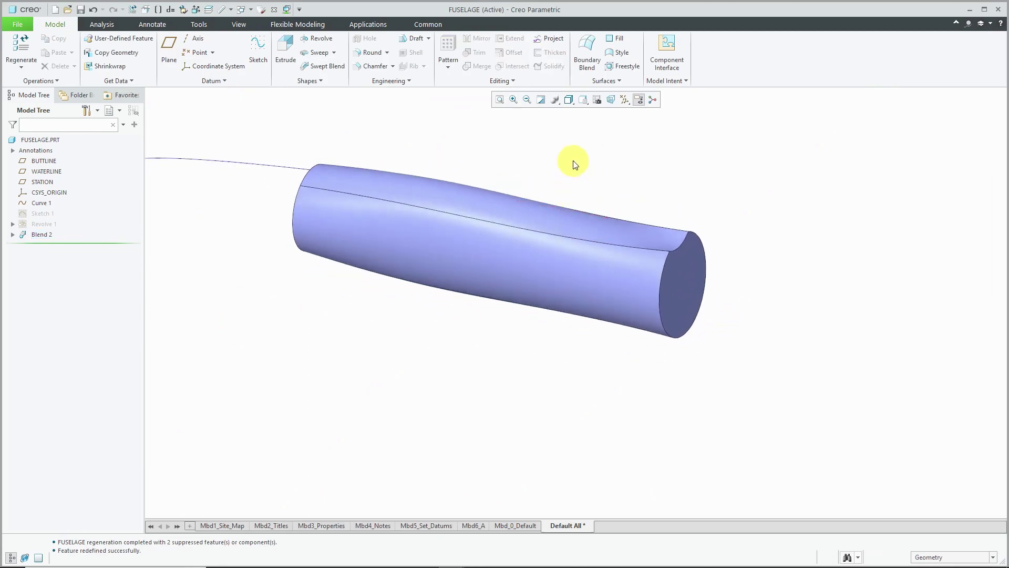